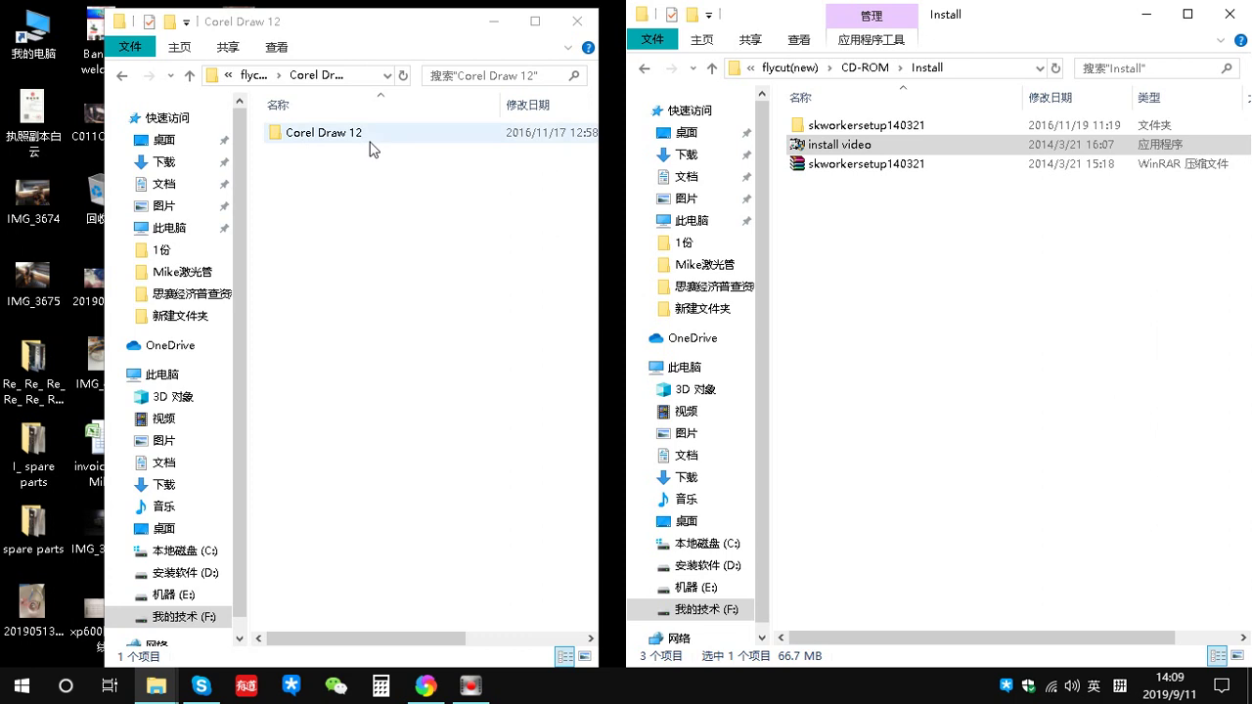
# - Return the right window to CD-ROM and open the Corel Draw 12 folder on the left
pyautogui.click(902, 144)
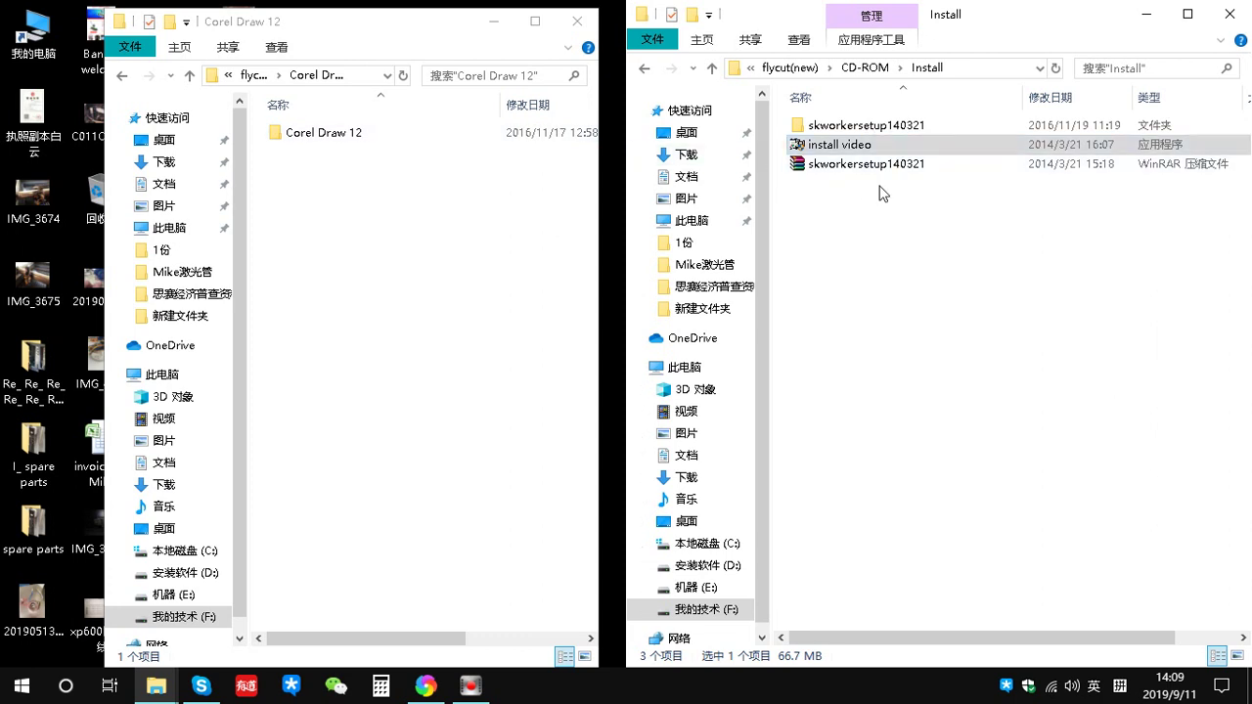
pyautogui.click(863, 68)
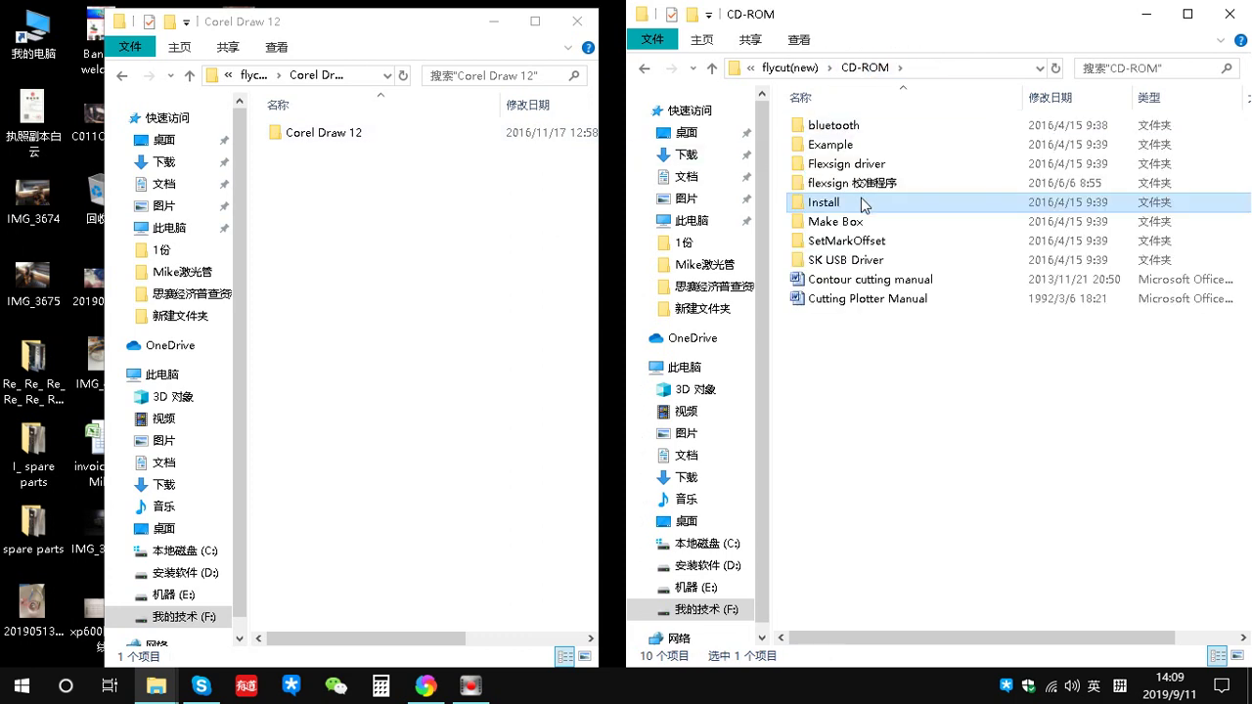
pyautogui.moveTo(835, 222)
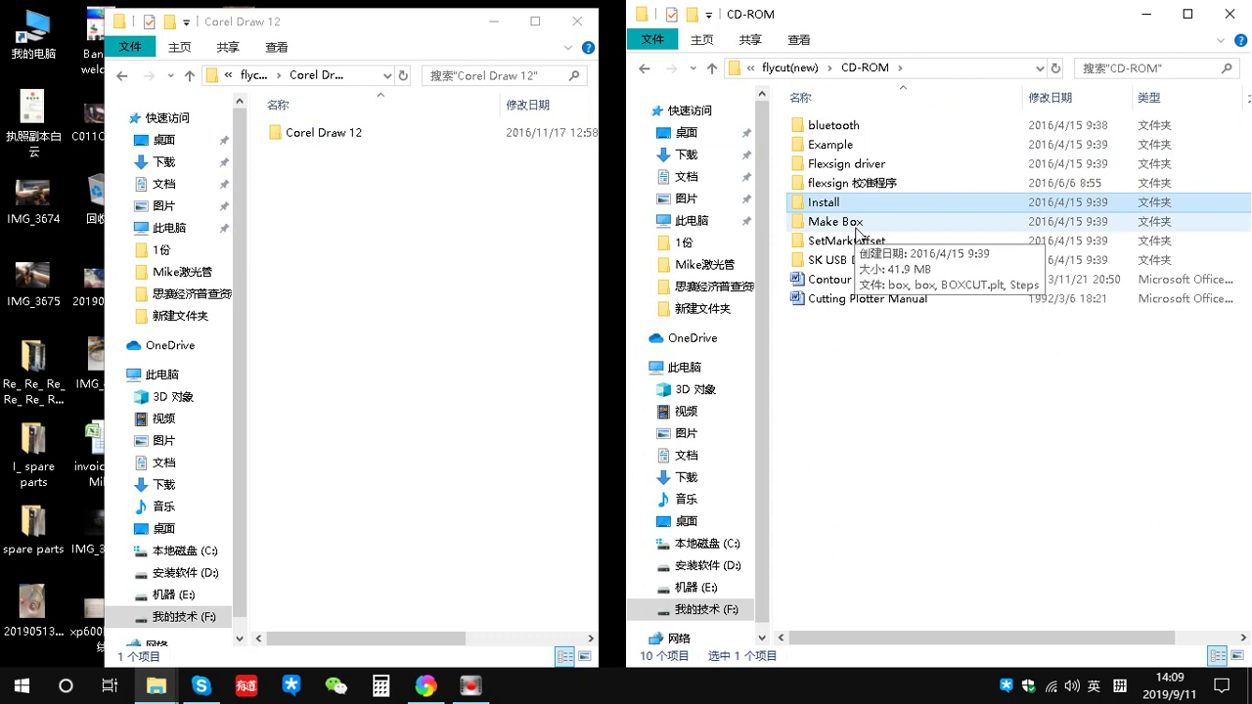
pyautogui.doubleClick(391, 137)
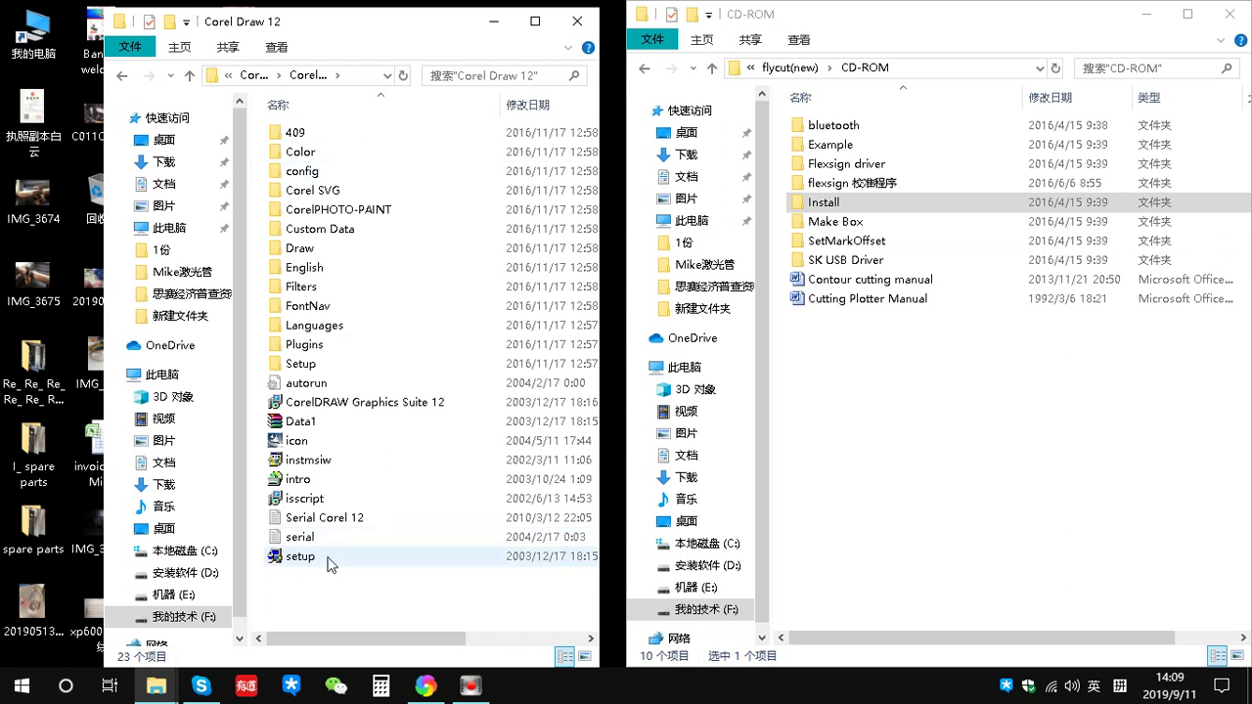
# - Run setup from the Corel Draw 12 folder until the License Agreement page shows
pyautogui.doubleClick(331, 558)
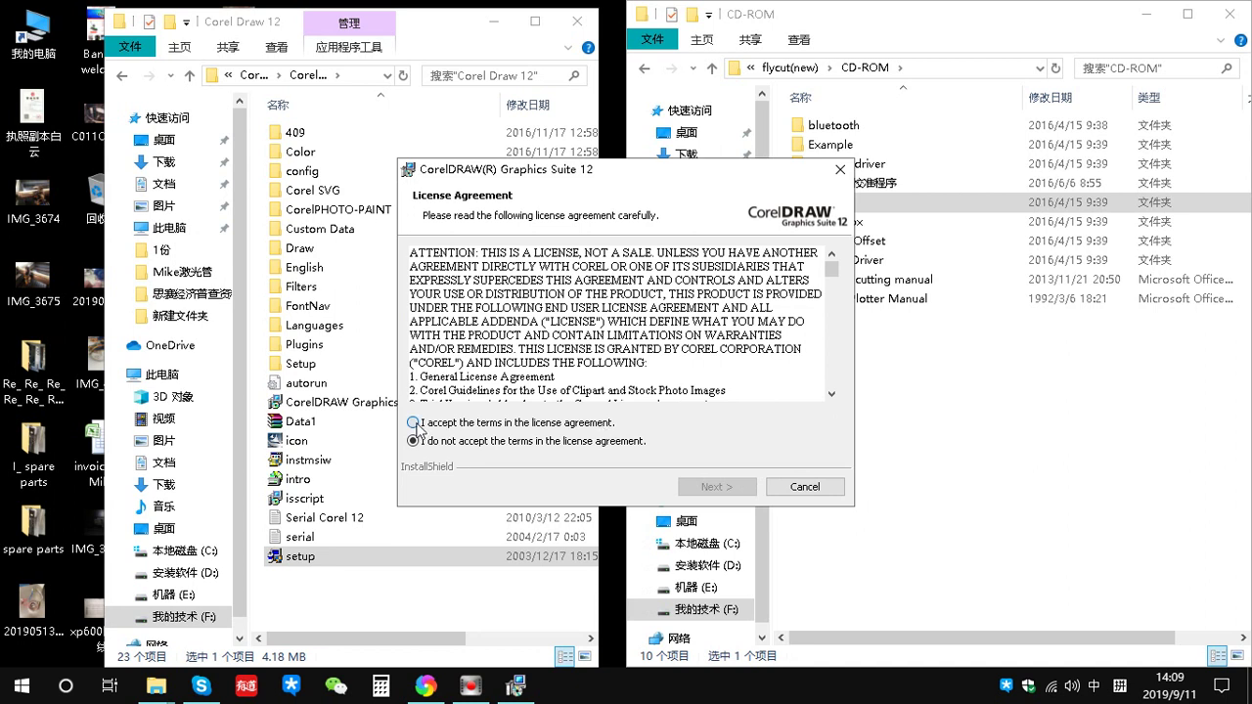
# - Accept the license terms and arrange the setup dialog and folder window side by side
pyautogui.click(413, 423)
pyautogui.click(719, 486)
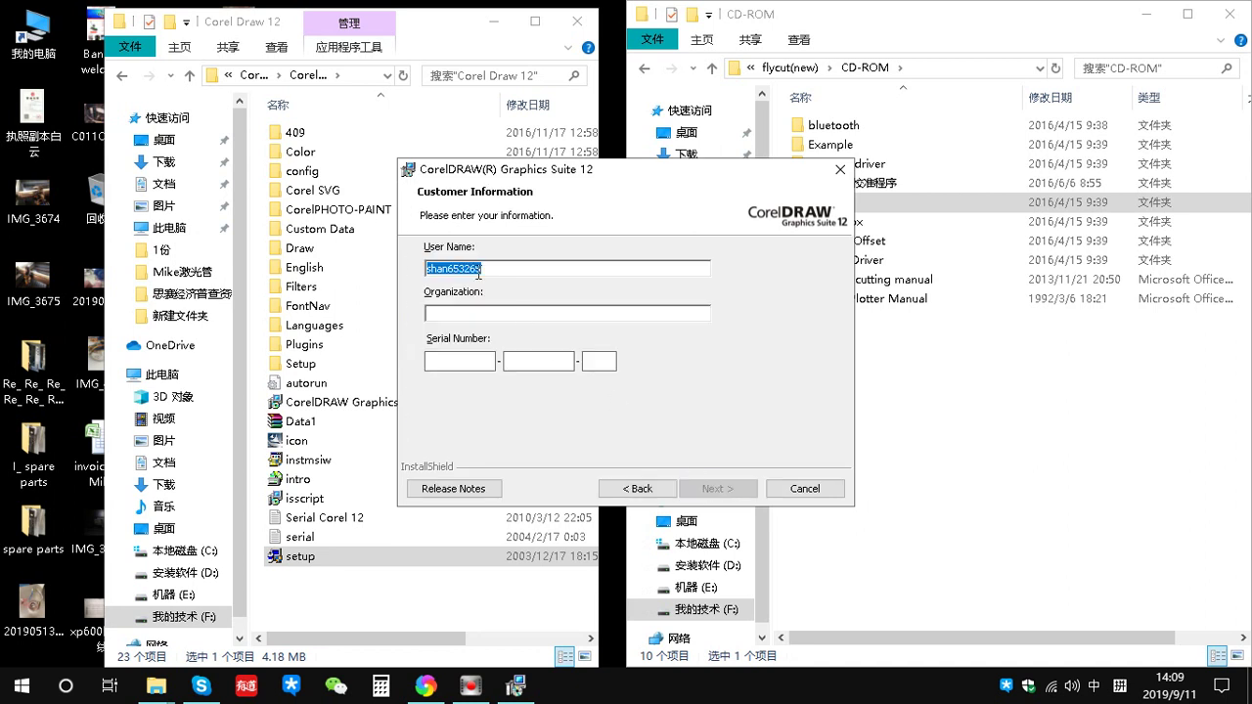
pyautogui.moveTo(509, 174); pyautogui.dragTo(686, 172)
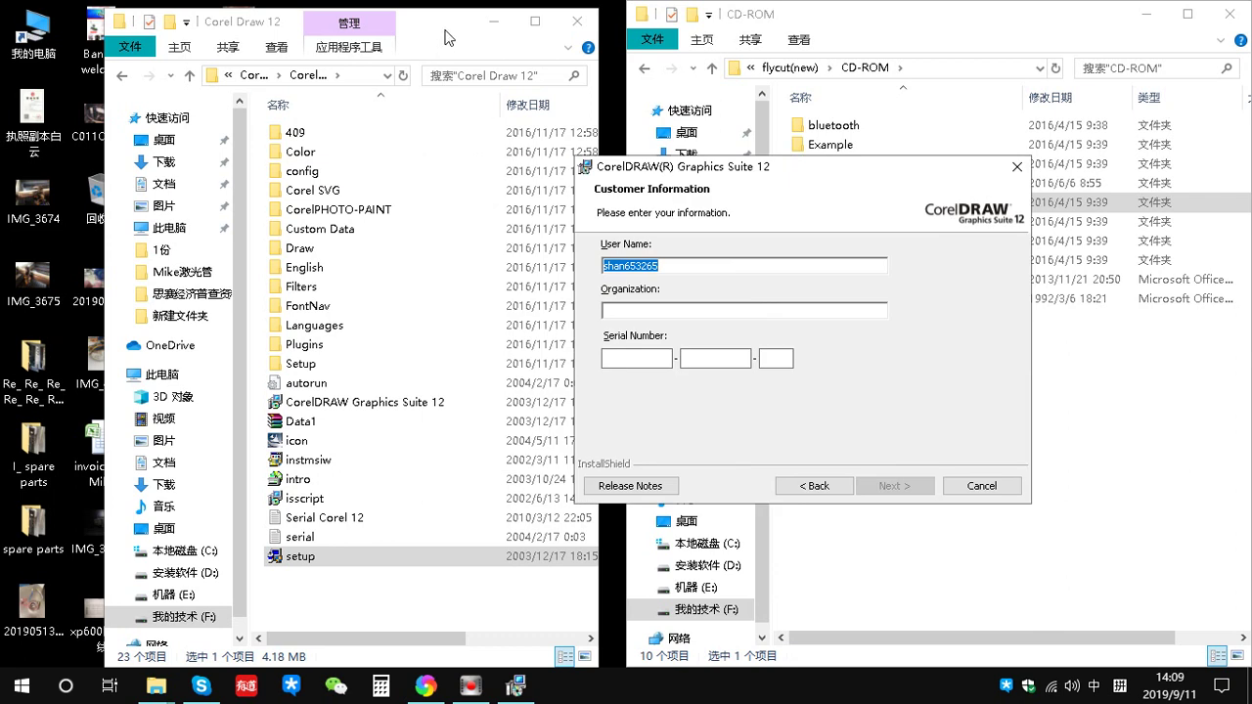
pyautogui.moveTo(445, 37); pyautogui.dragTo(353, 35)
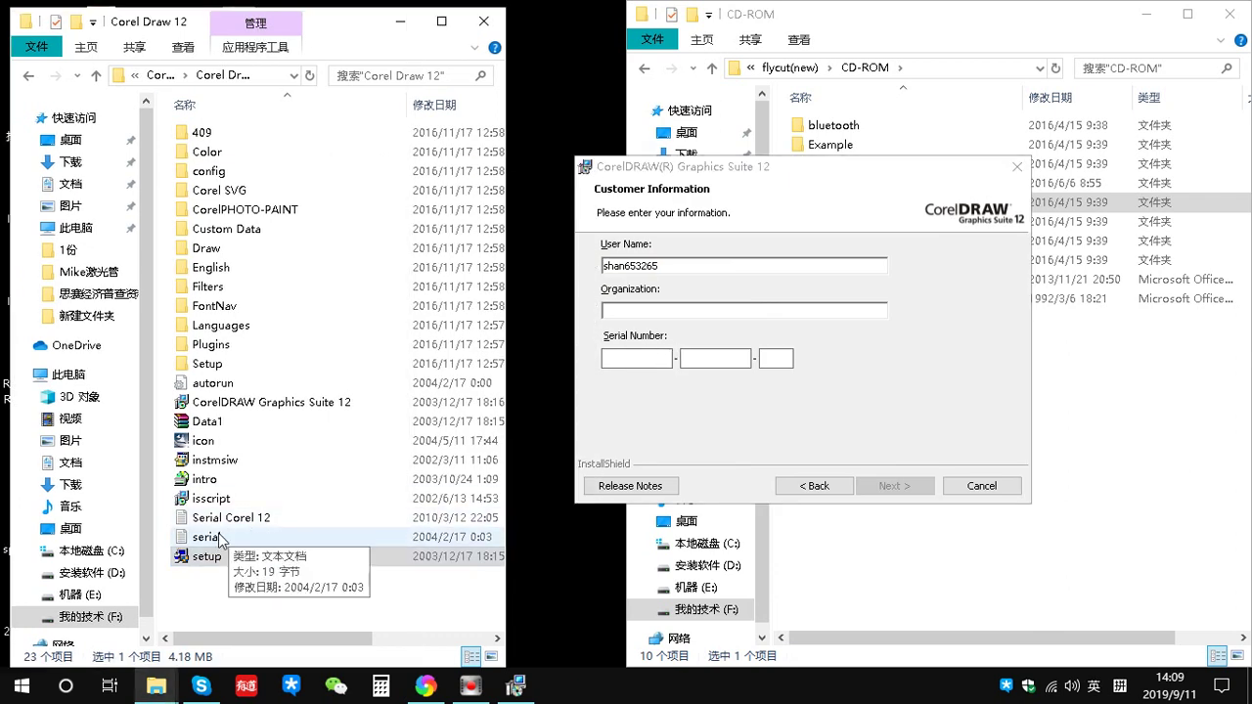
pyautogui.moveTo(206, 537)
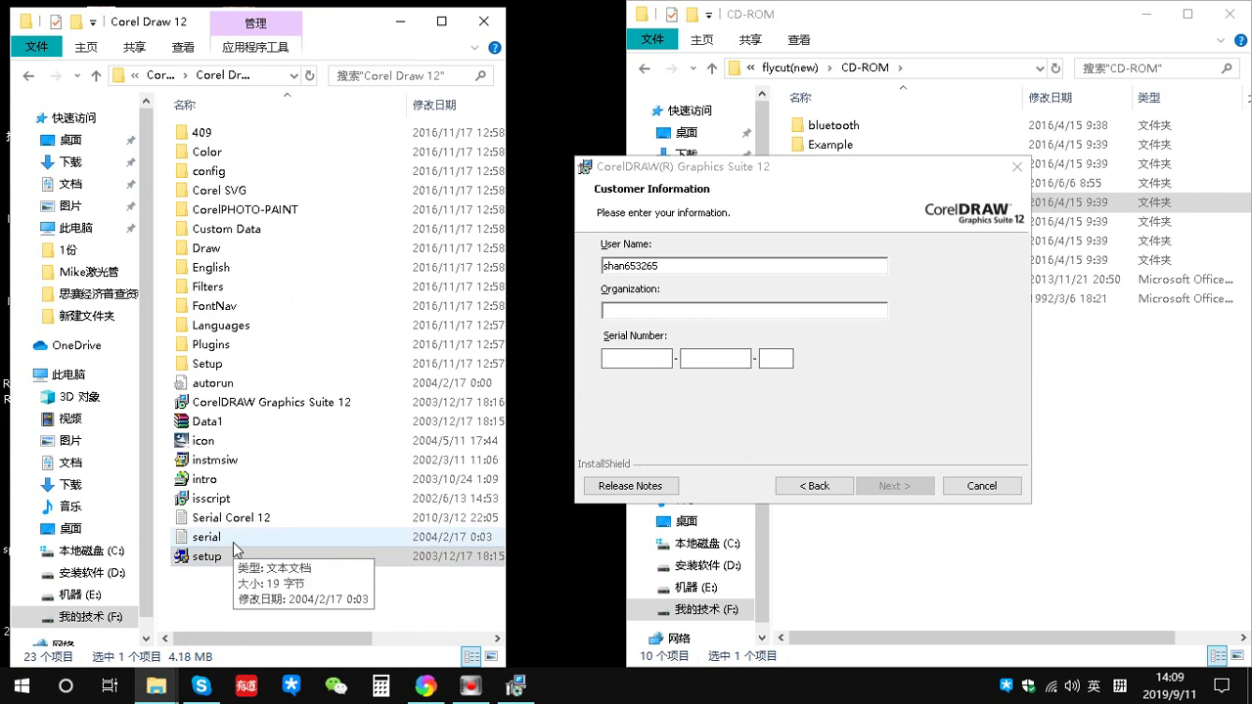
pyautogui.click(235, 545)
pyautogui.doubleClick(244, 546)
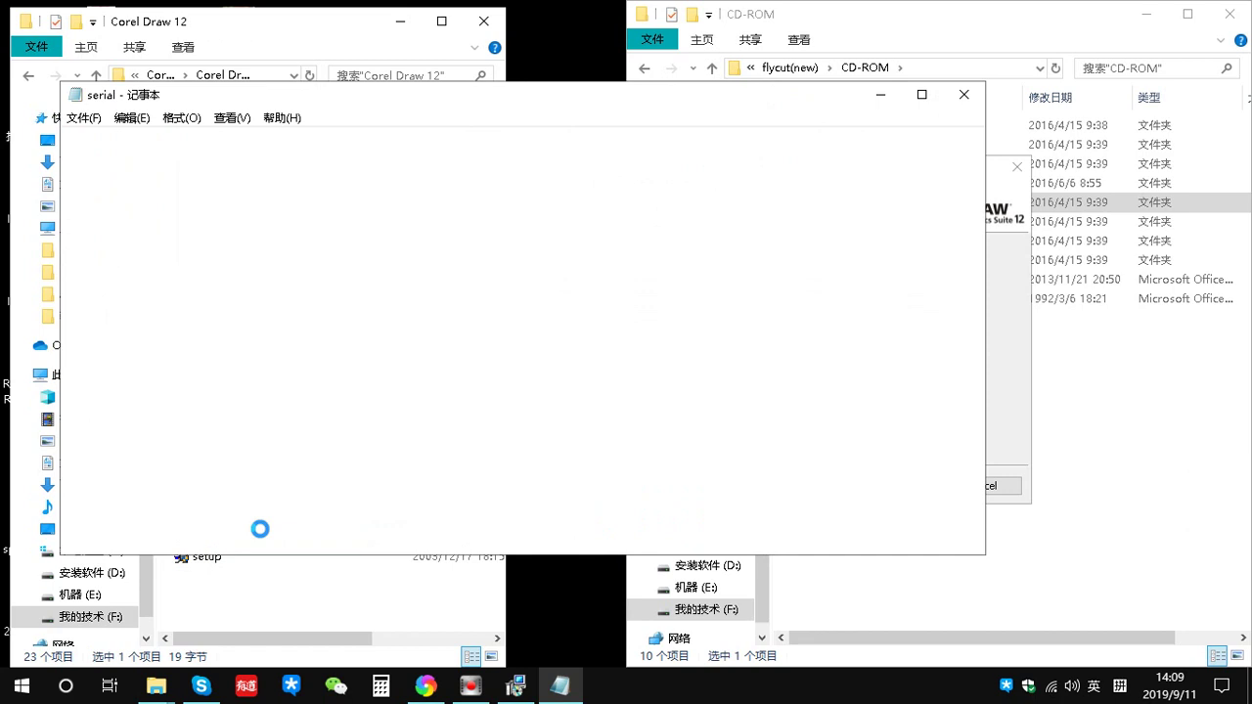
pyautogui.moveTo(242, 140); pyautogui.dragTo(59, 139)
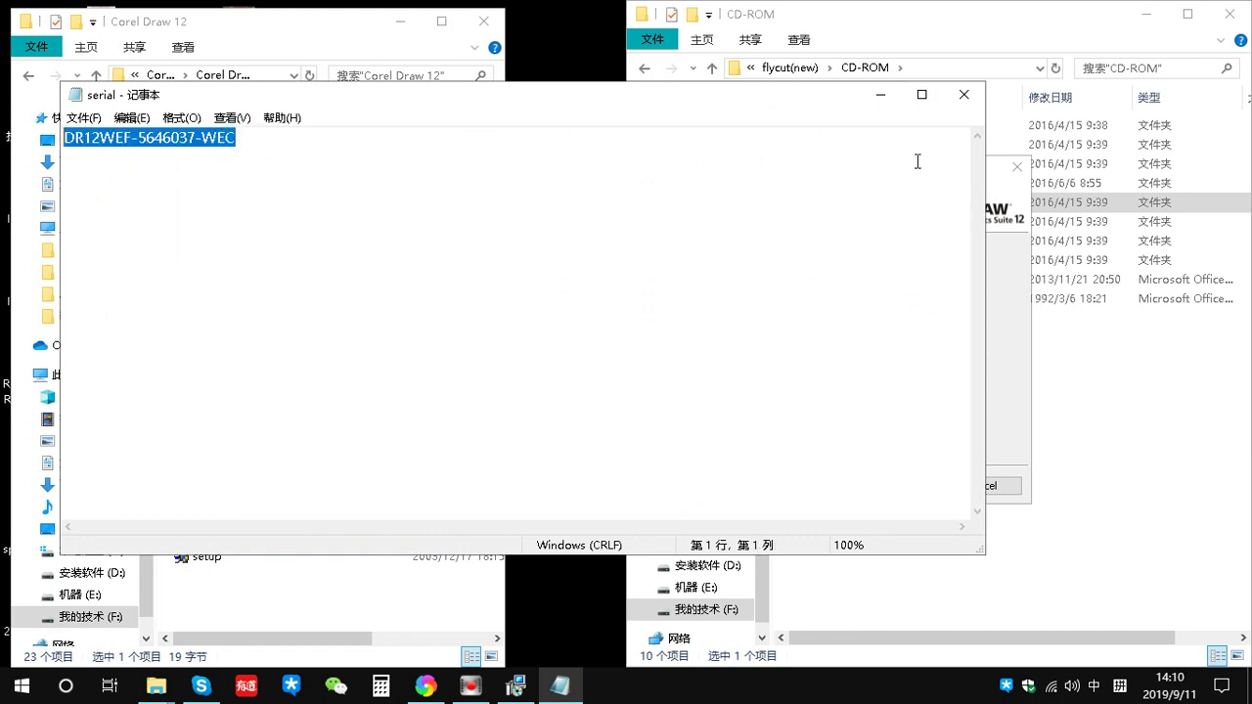
pyautogui.click(1012, 191)
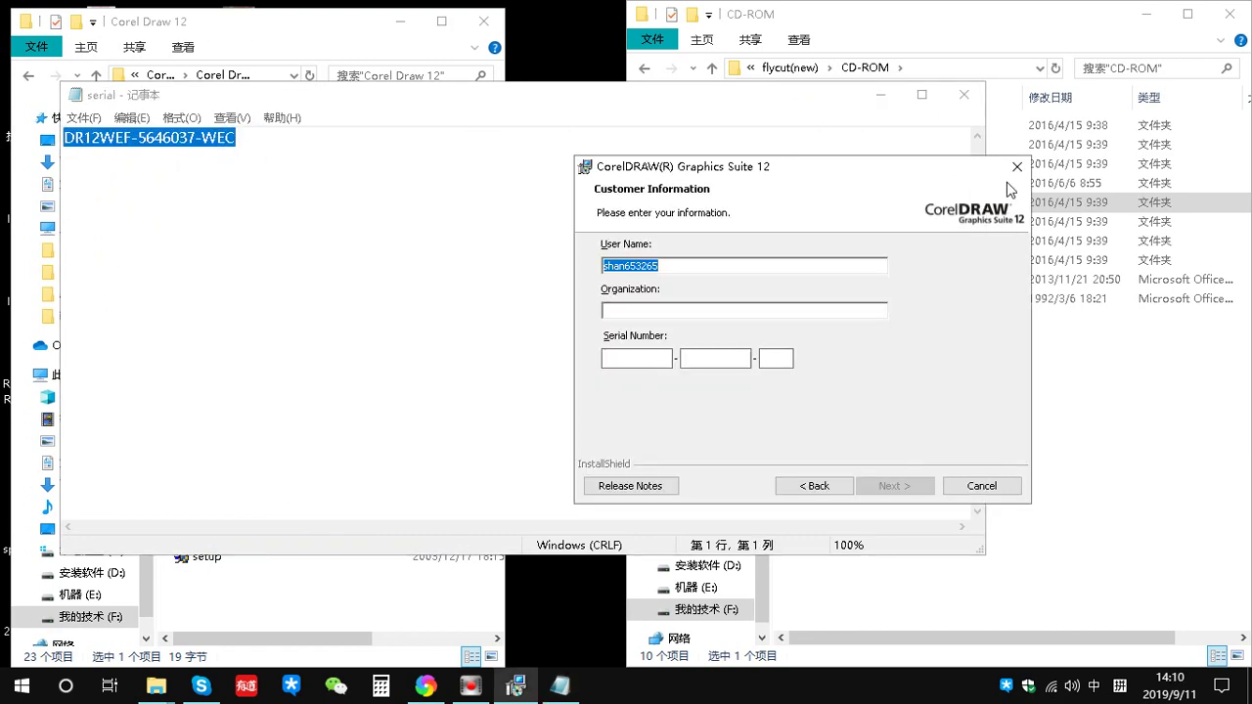
pyautogui.click(629, 355)
pyautogui.hotkey('ctrl', 'v')
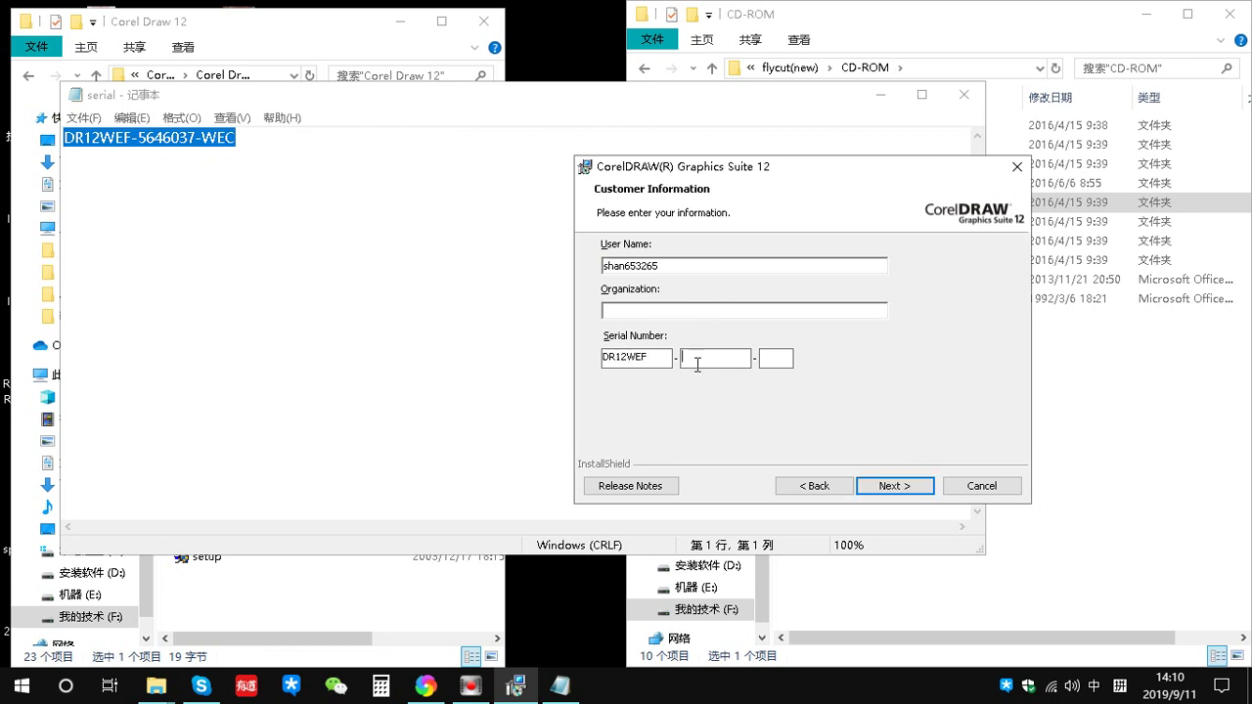
pyautogui.click(172, 144)
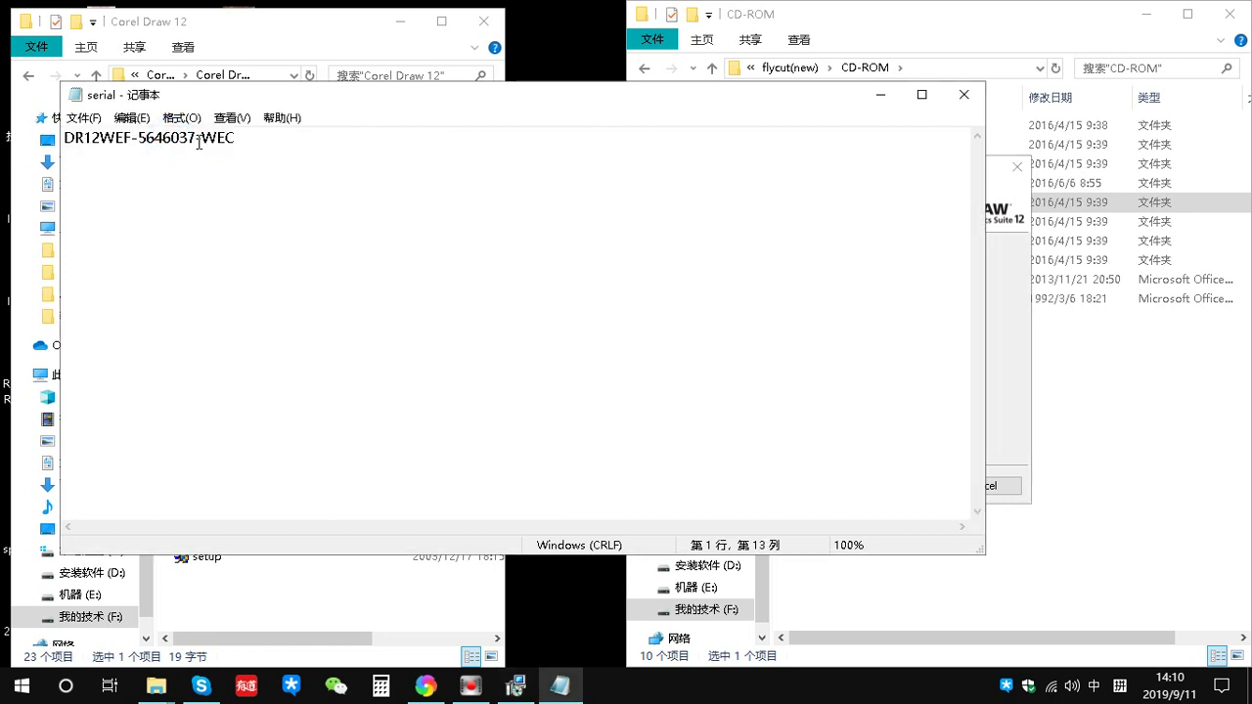
pyautogui.moveTo(197, 137); pyautogui.dragTo(139, 141)
pyautogui.hotkey('ctrl', 'c')
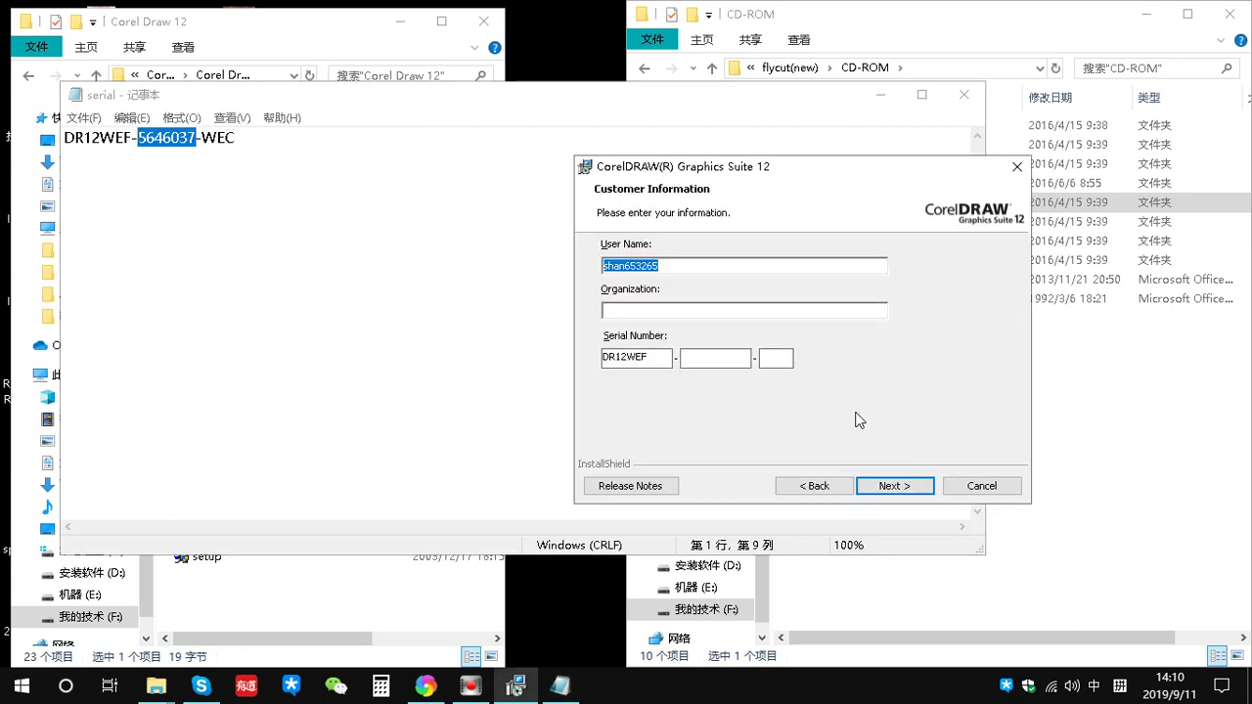
pyautogui.click(1013, 311)
pyautogui.click(719, 358)
pyautogui.hotkey('ctrl', 'v')
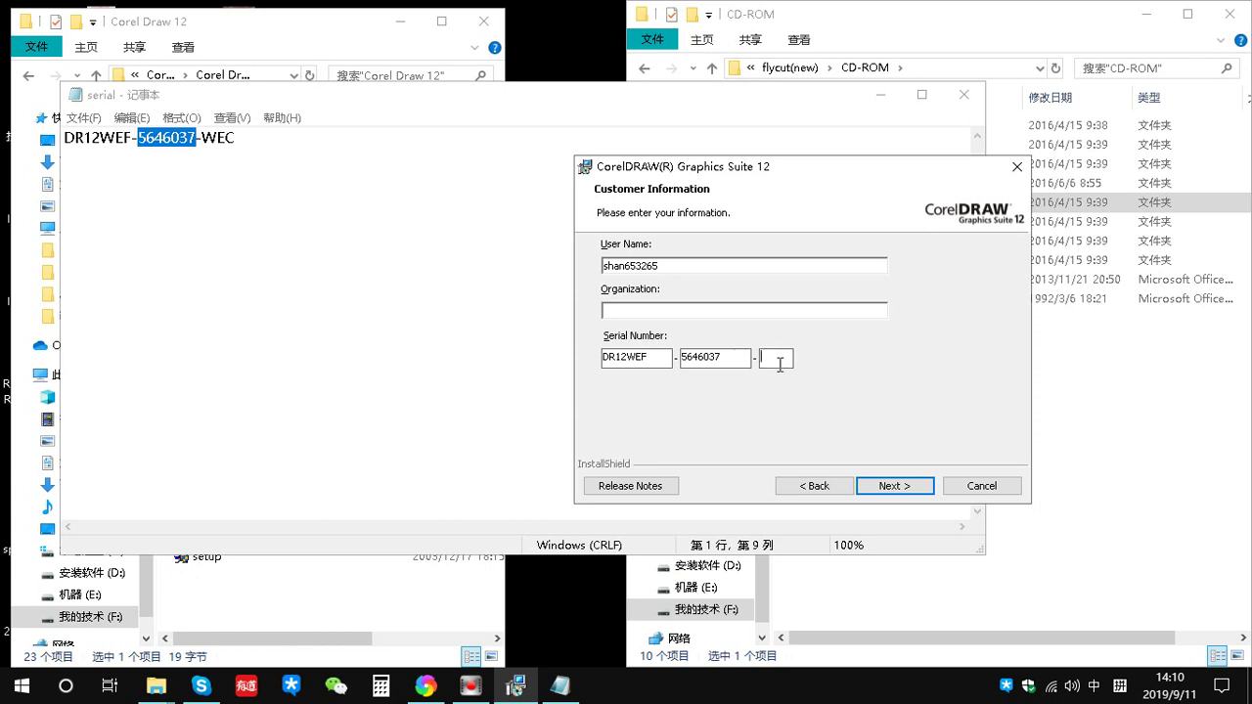
pyautogui.write('WEC')
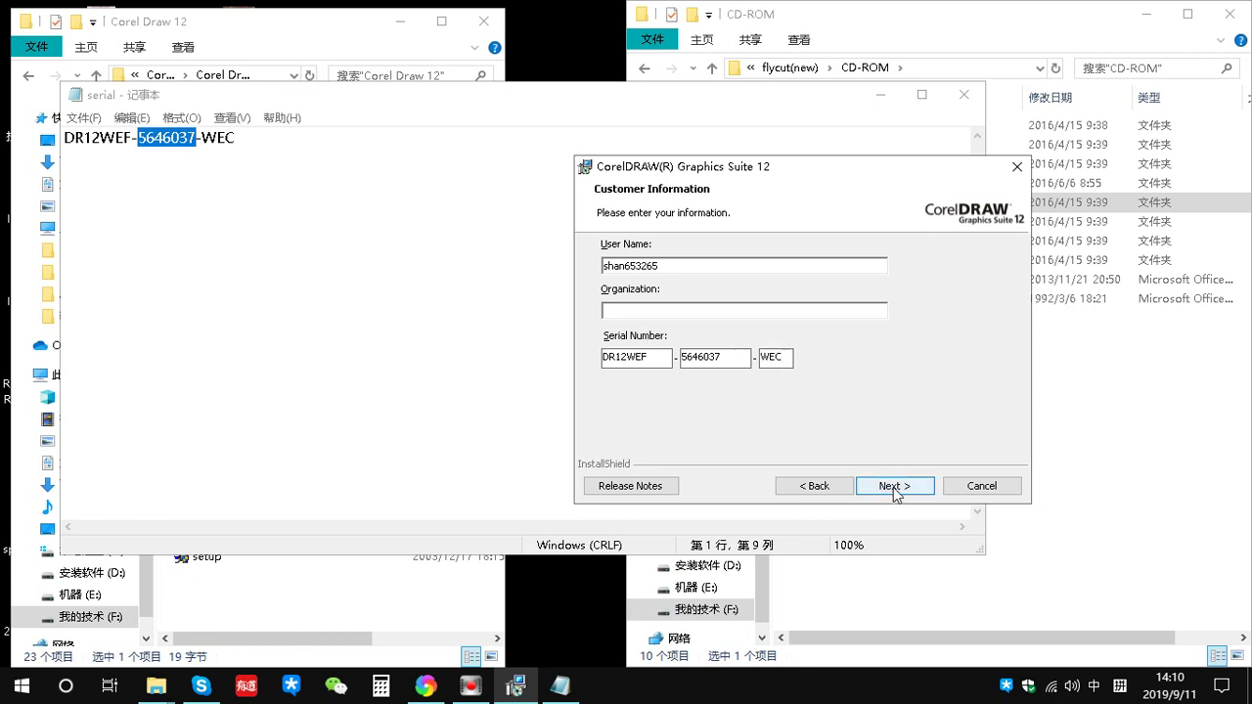
pyautogui.click(894, 489)
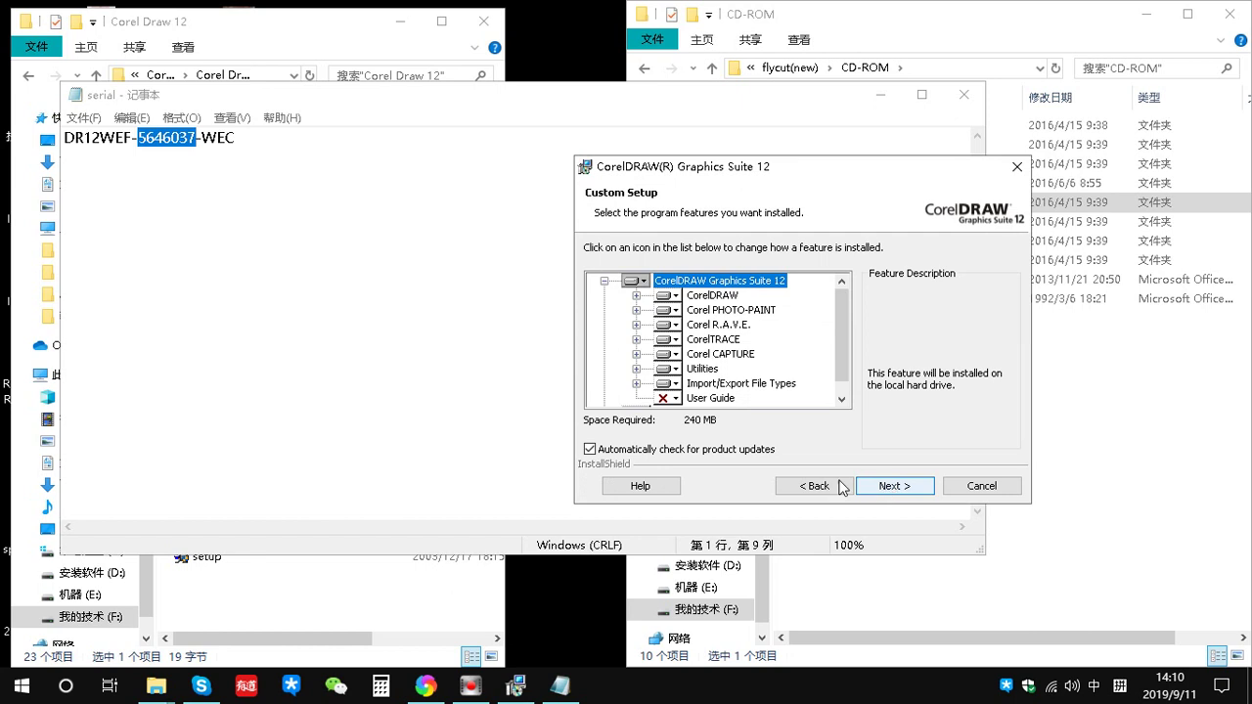
# - Disable automatic update checks, install into the default folder, and close the Notepad serial notes
pyautogui.click(590, 450)
pyautogui.click(884, 488)
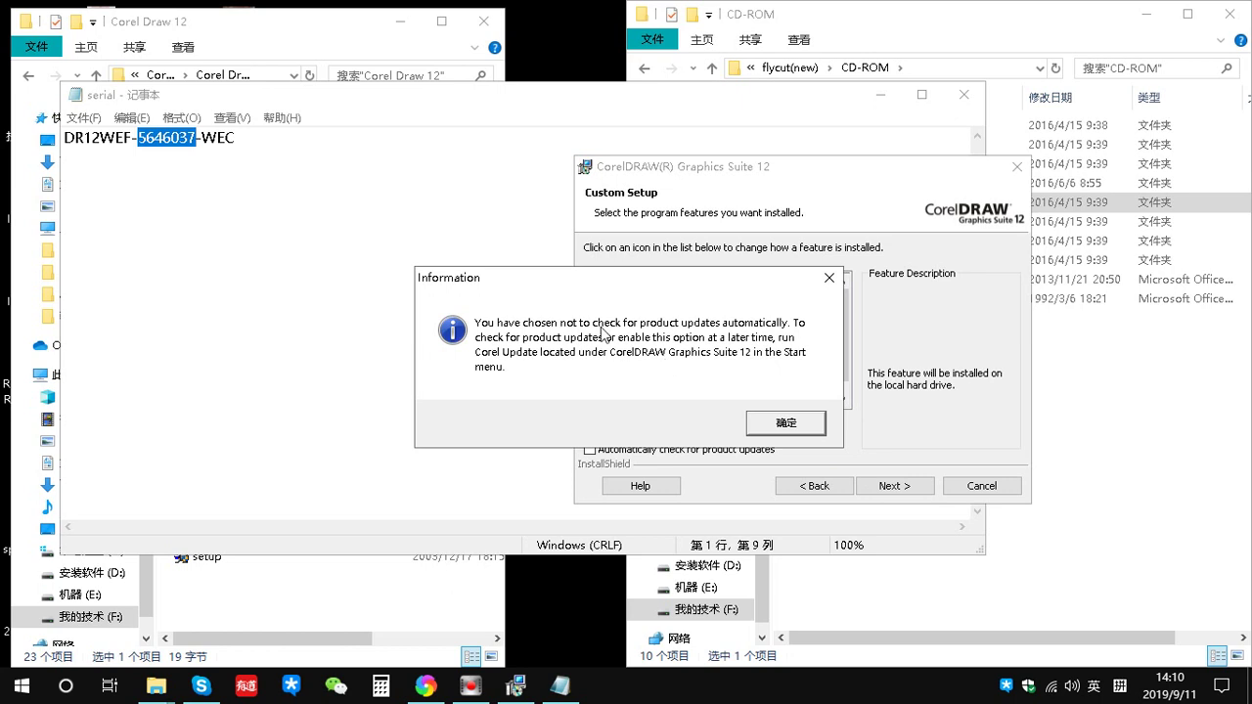
pyautogui.click(761, 427)
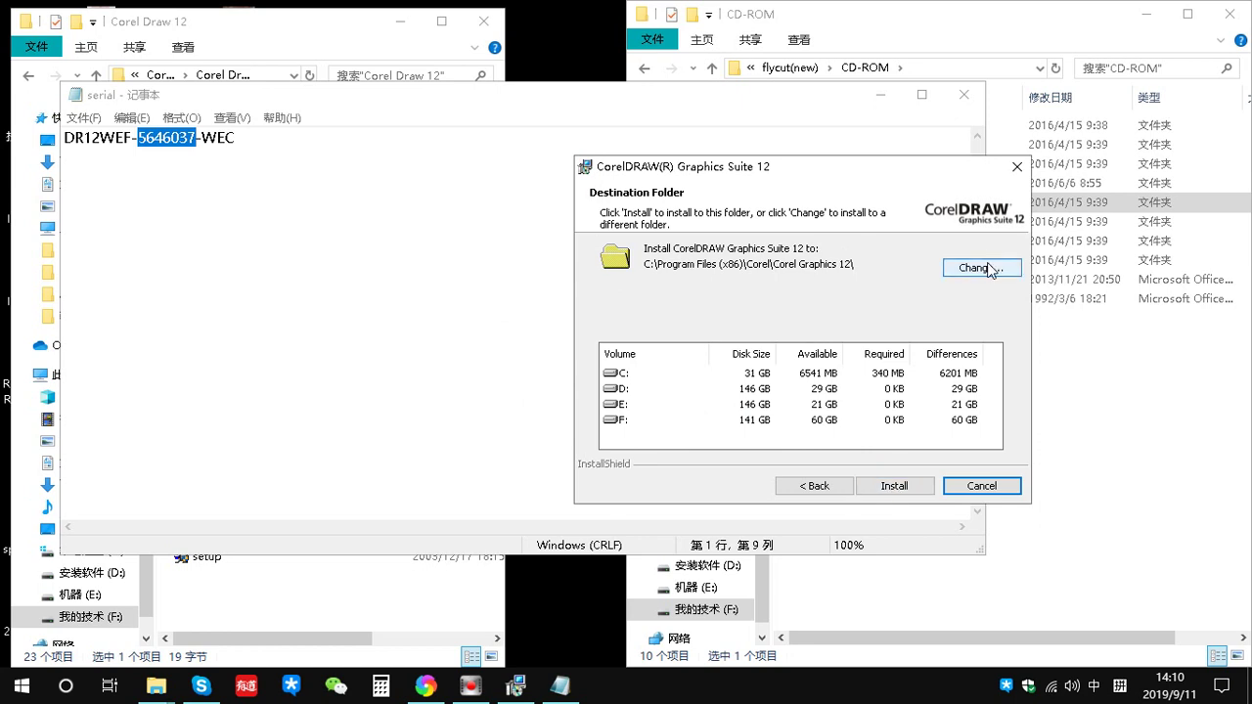
pyautogui.click(893, 492)
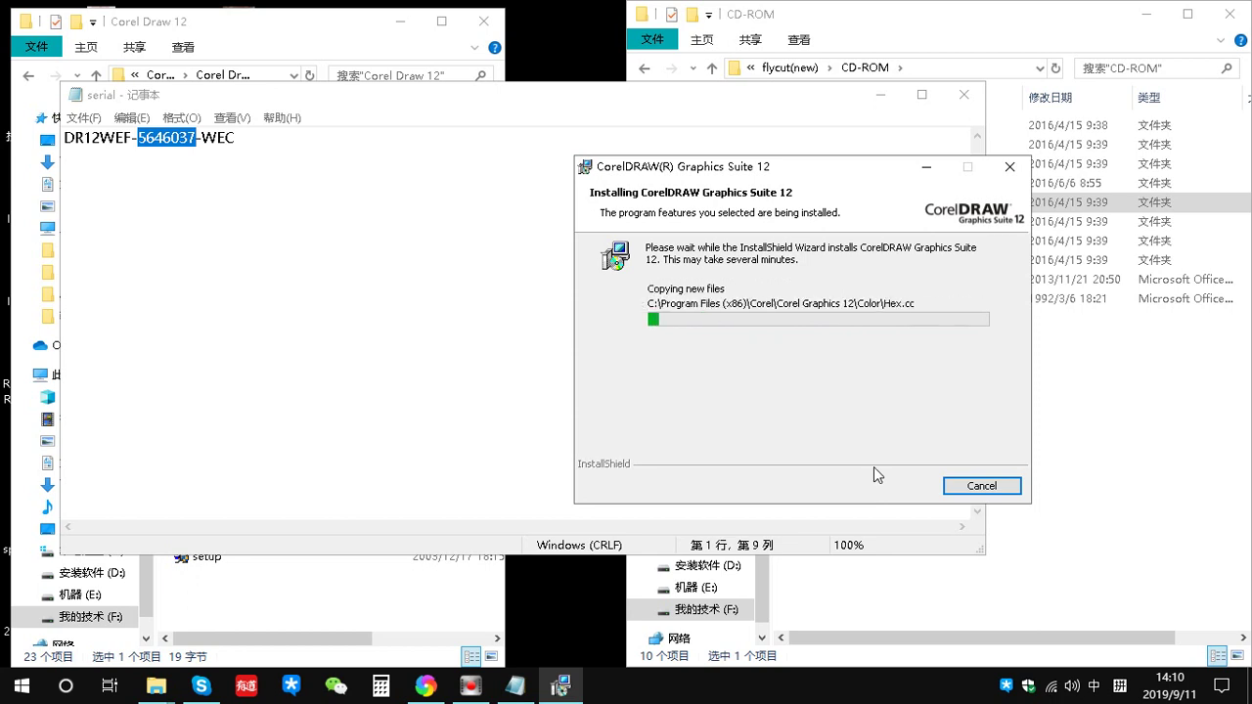
pyautogui.click(962, 96)
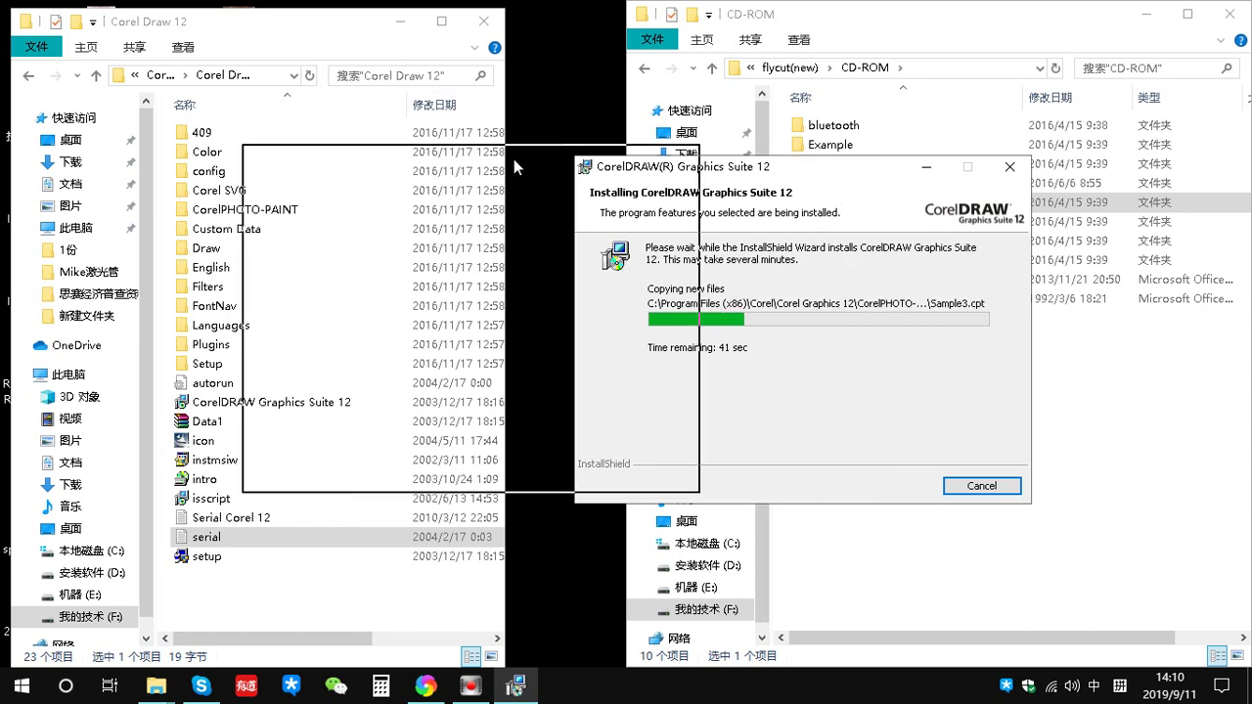
# - Move the installer dialog to the upper left and focus the CD-ROM folder window
pyautogui.moveTo(837, 190); pyautogui.dragTo(499, 176)
pyautogui.click(400, 22)
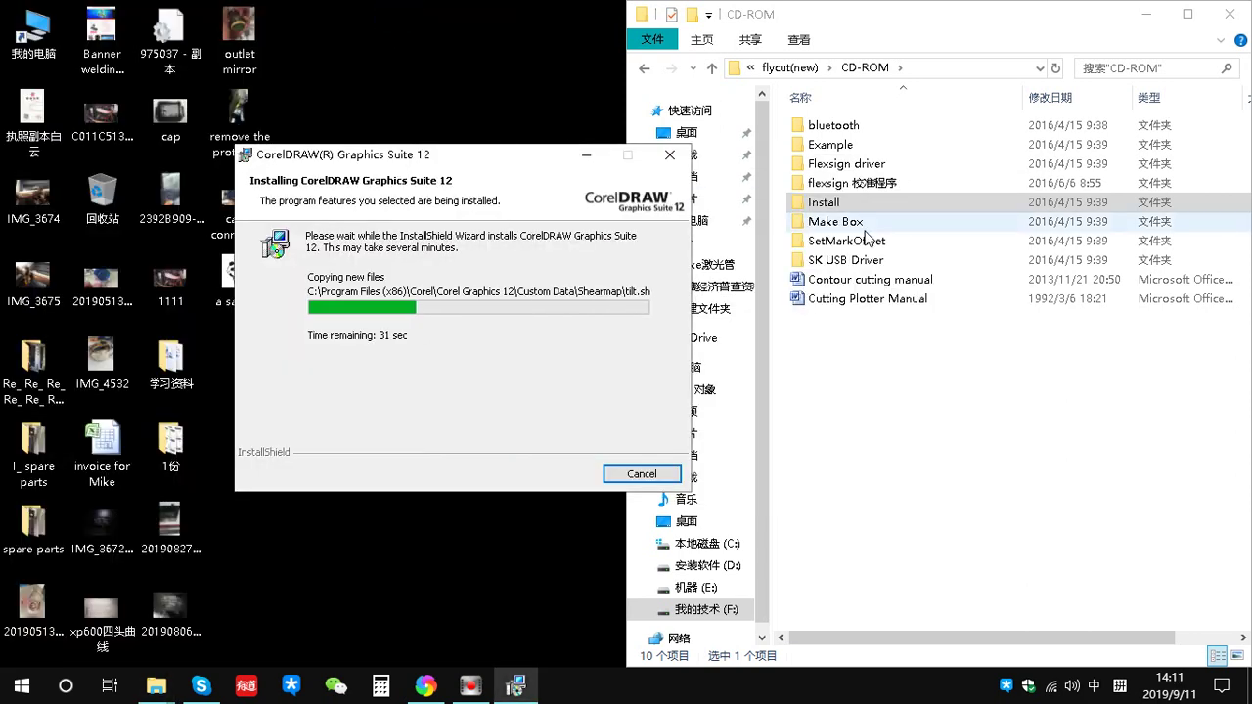
pyautogui.moveTo(500, 170); pyautogui.dragTo(408, 147)
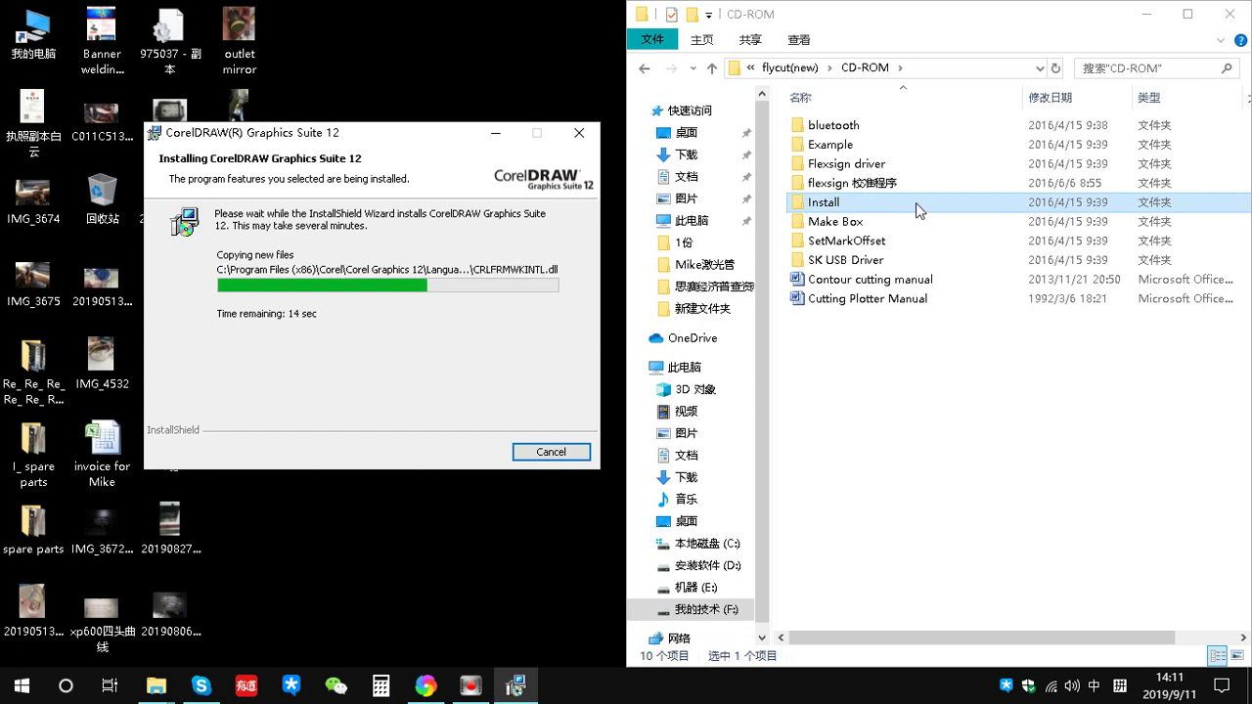
pyautogui.click(973, 399)
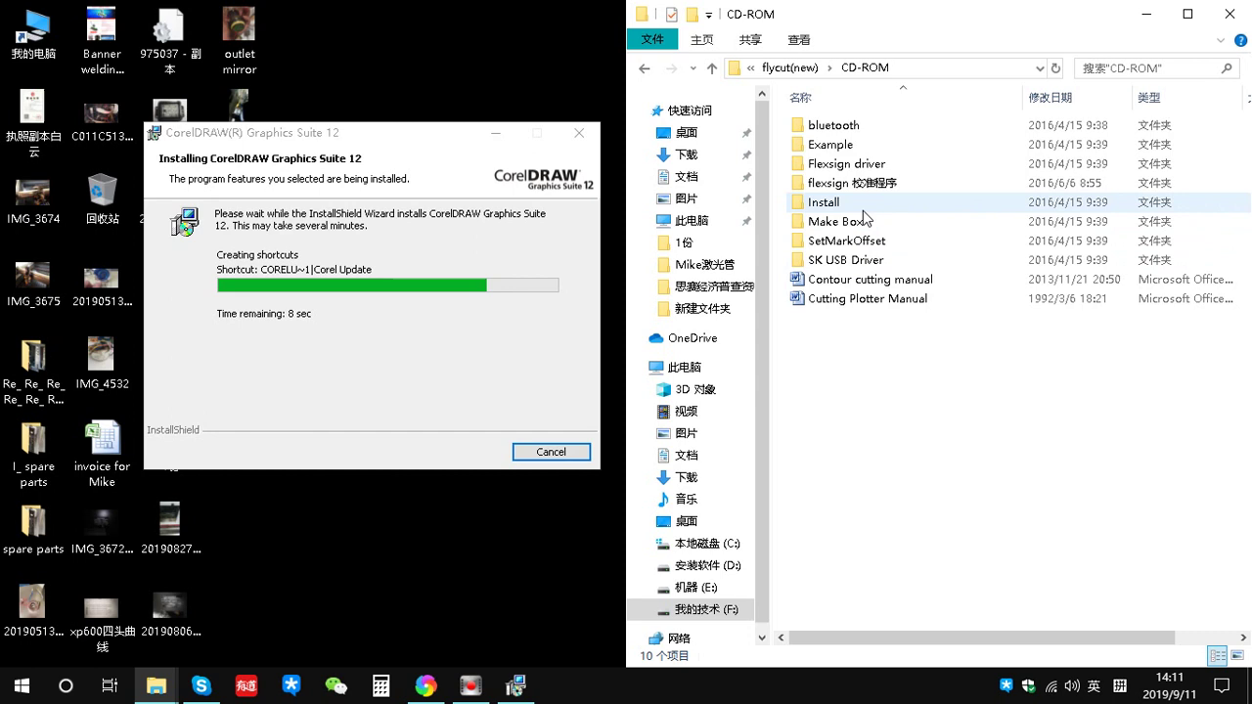
# - Open Install, then the skworkersetup140321 folder containing its setup application
pyautogui.doubleClick(853, 209)
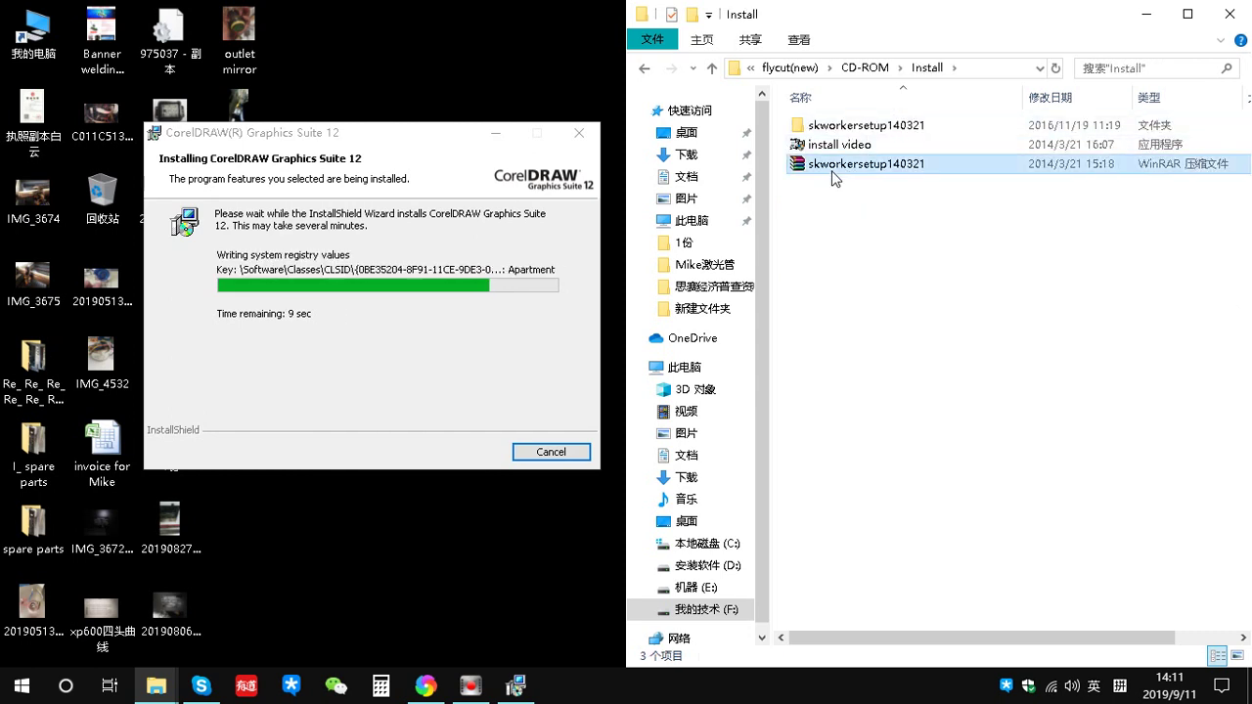
pyautogui.click(833, 171)
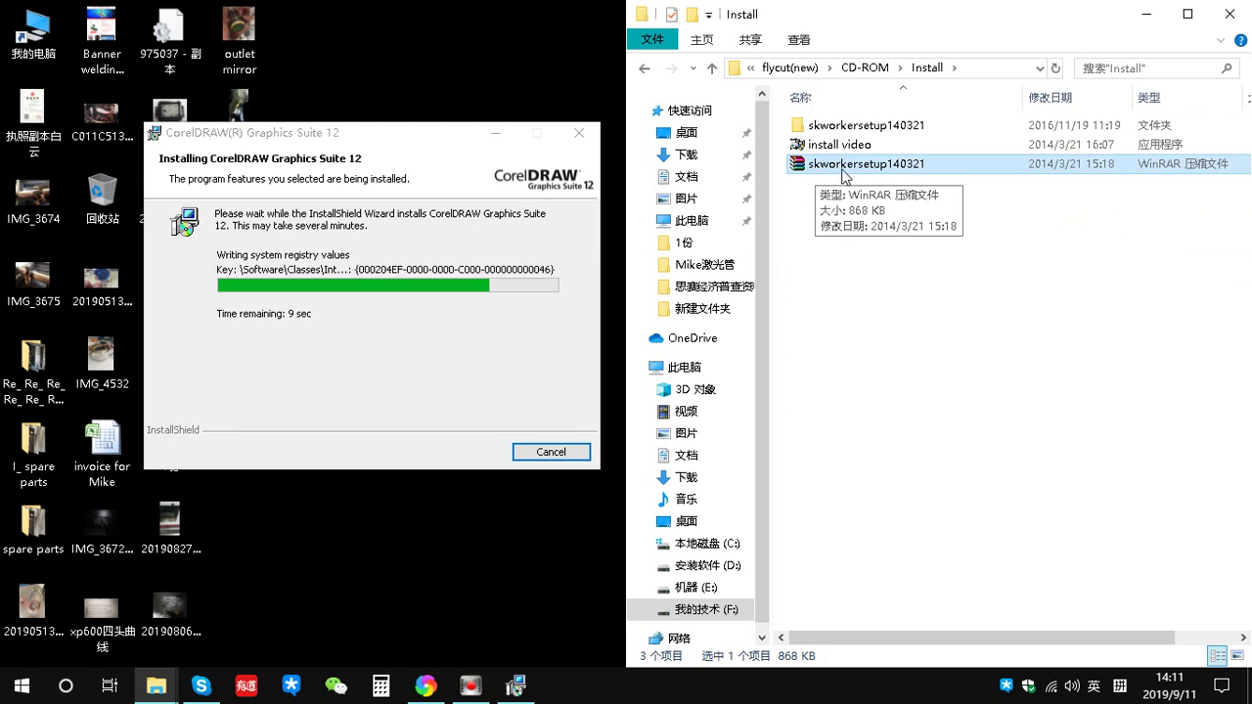
pyautogui.click(881, 134)
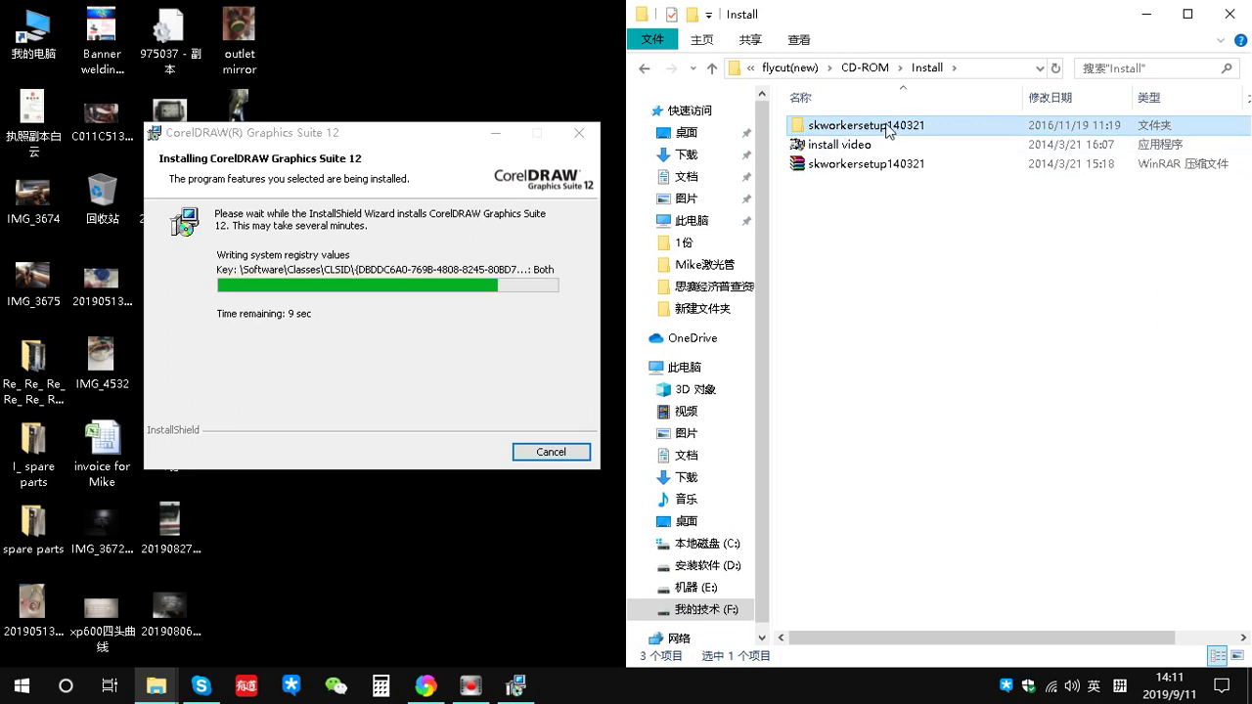
pyautogui.doubleClick(887, 129)
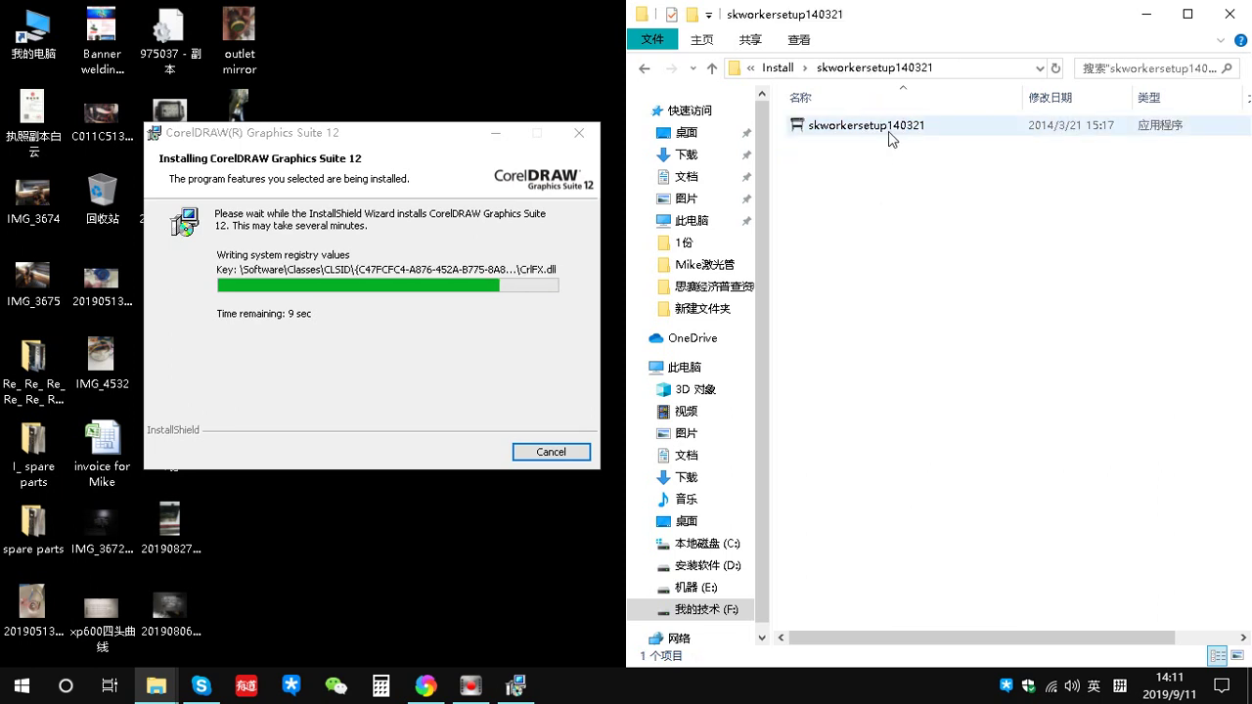
# - Select the skworkersetup140321 setup program while CorelDRAW setup reaches Product Registration
pyautogui.click(890, 137)
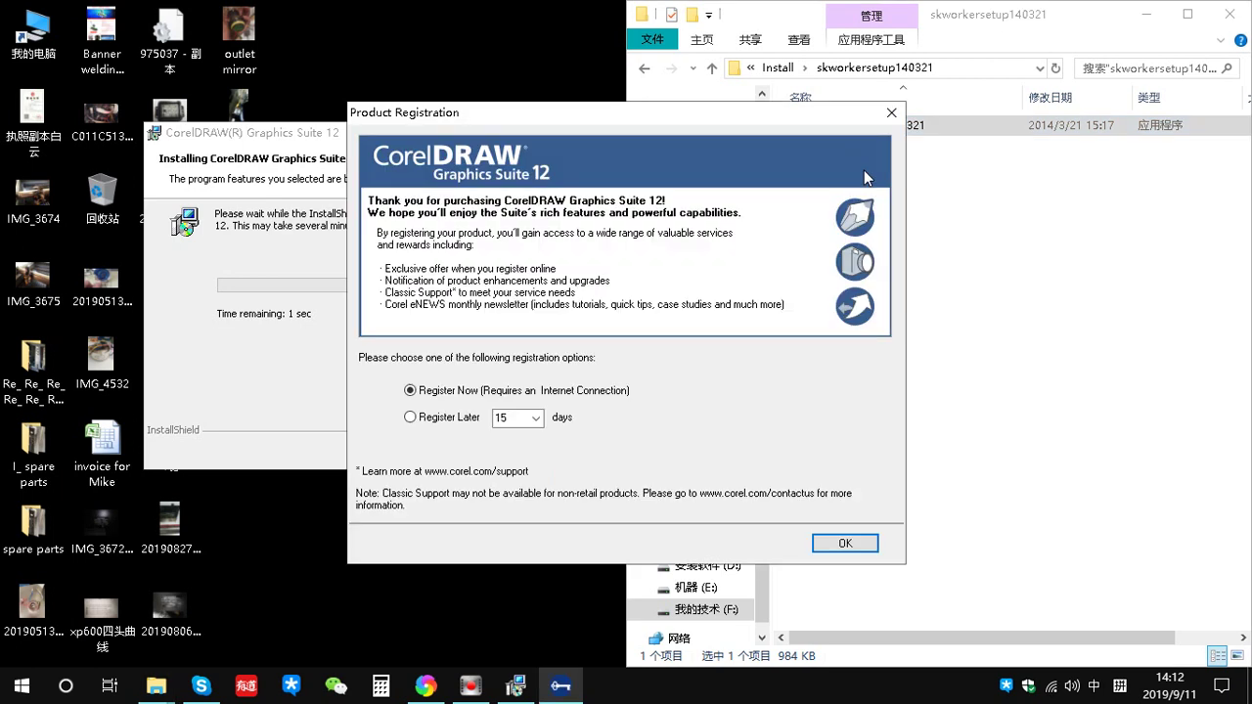
# - Choose Register Later, confirm it, and finish the completed installation wizard
pyautogui.click(420, 421)
pyautogui.click(871, 544)
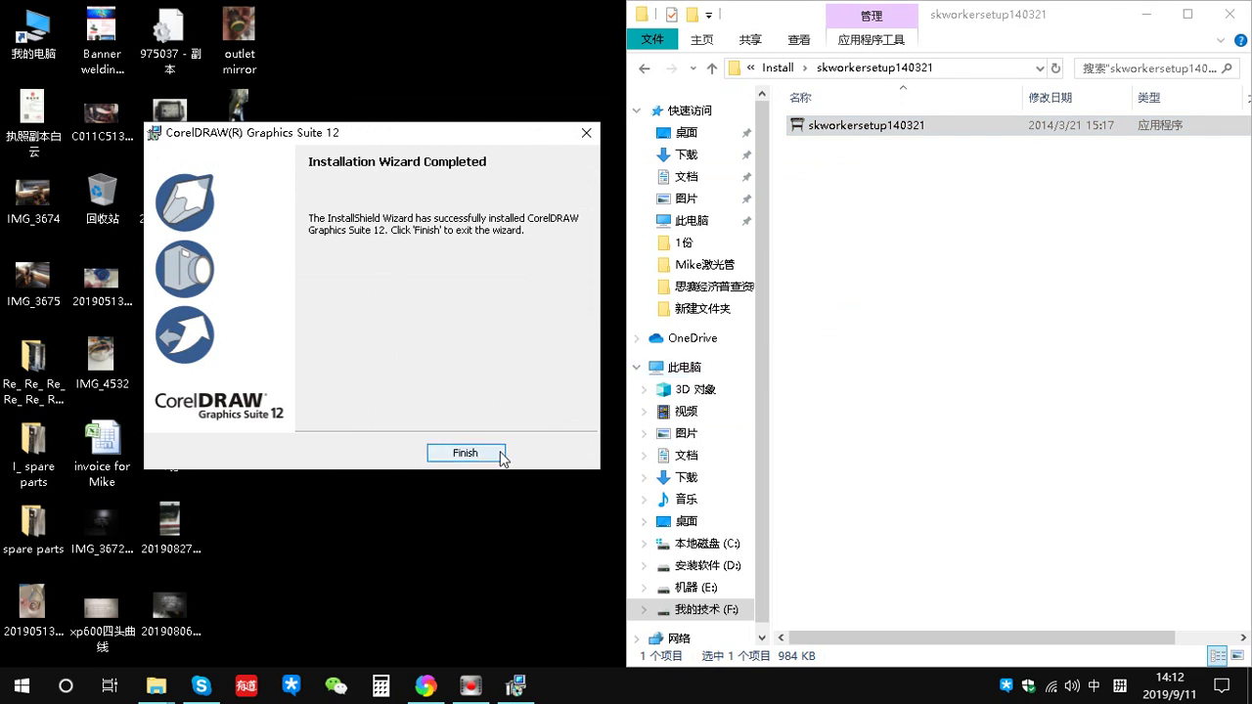
pyautogui.click(501, 456)
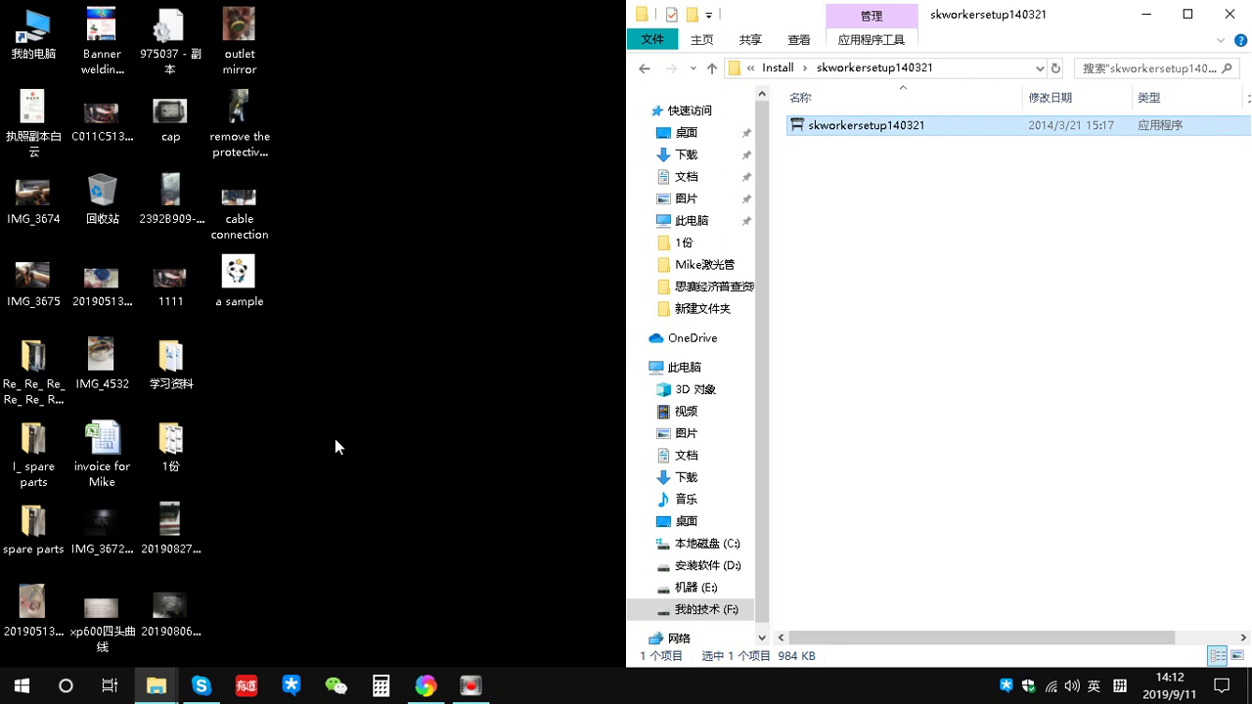
# - Launch CorelDRAW 12 from Recently added in the Start menu
pyautogui.click(304, 397)
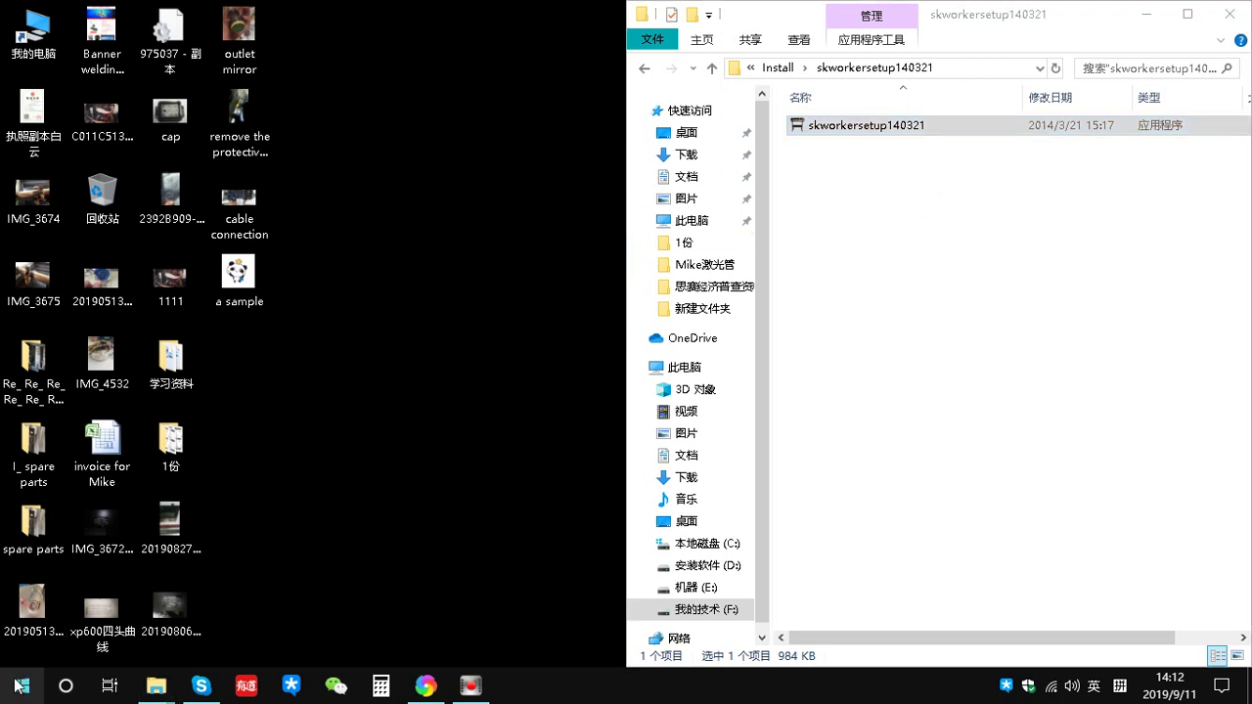
pyautogui.press('super')
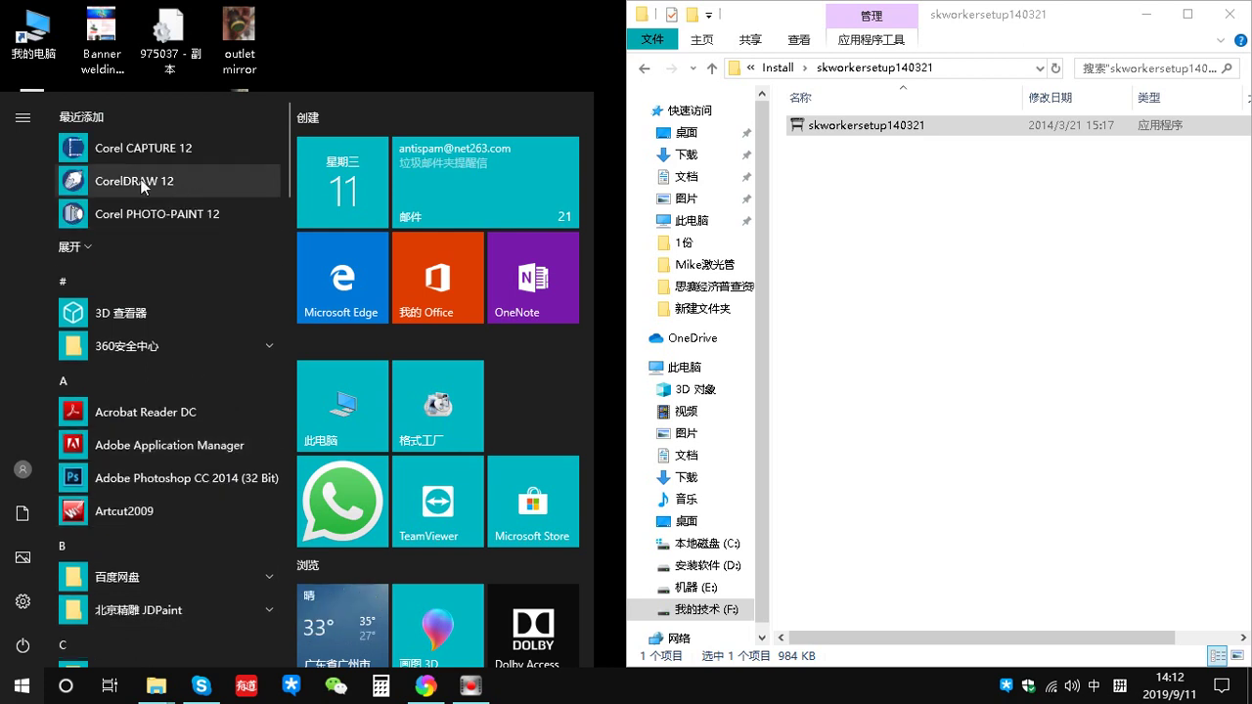
pyautogui.click(151, 180)
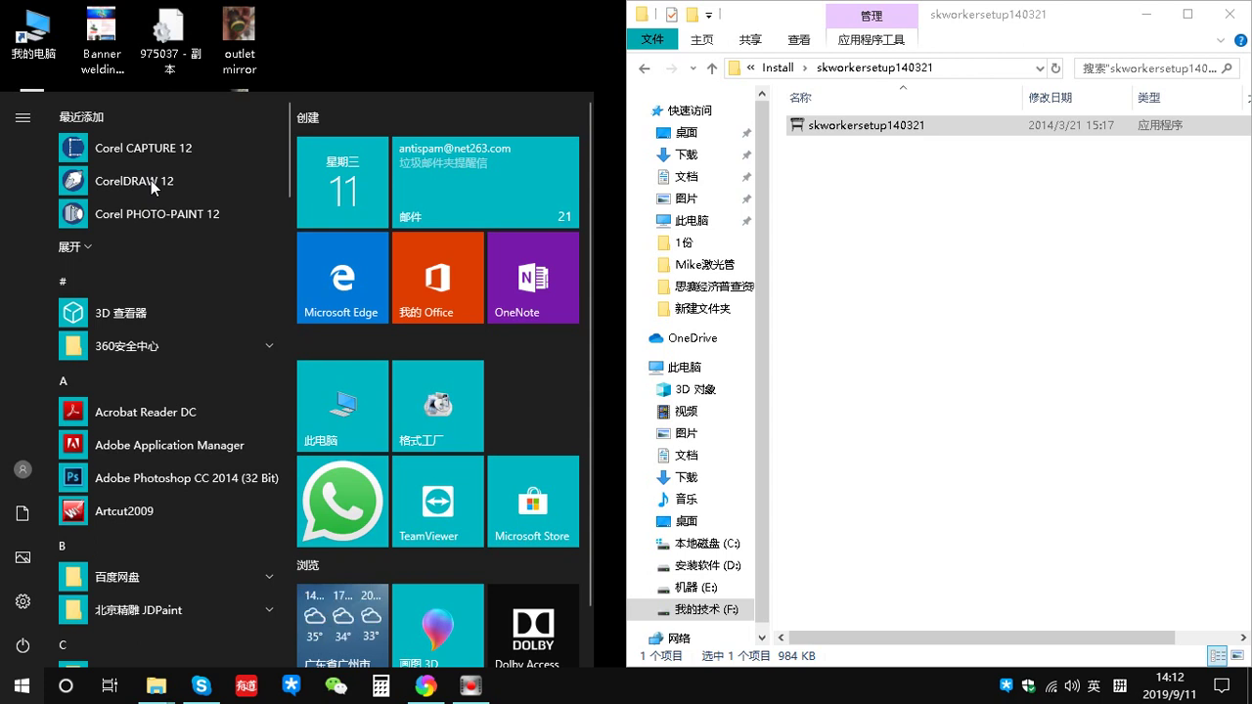
pyautogui.click(150, 180)
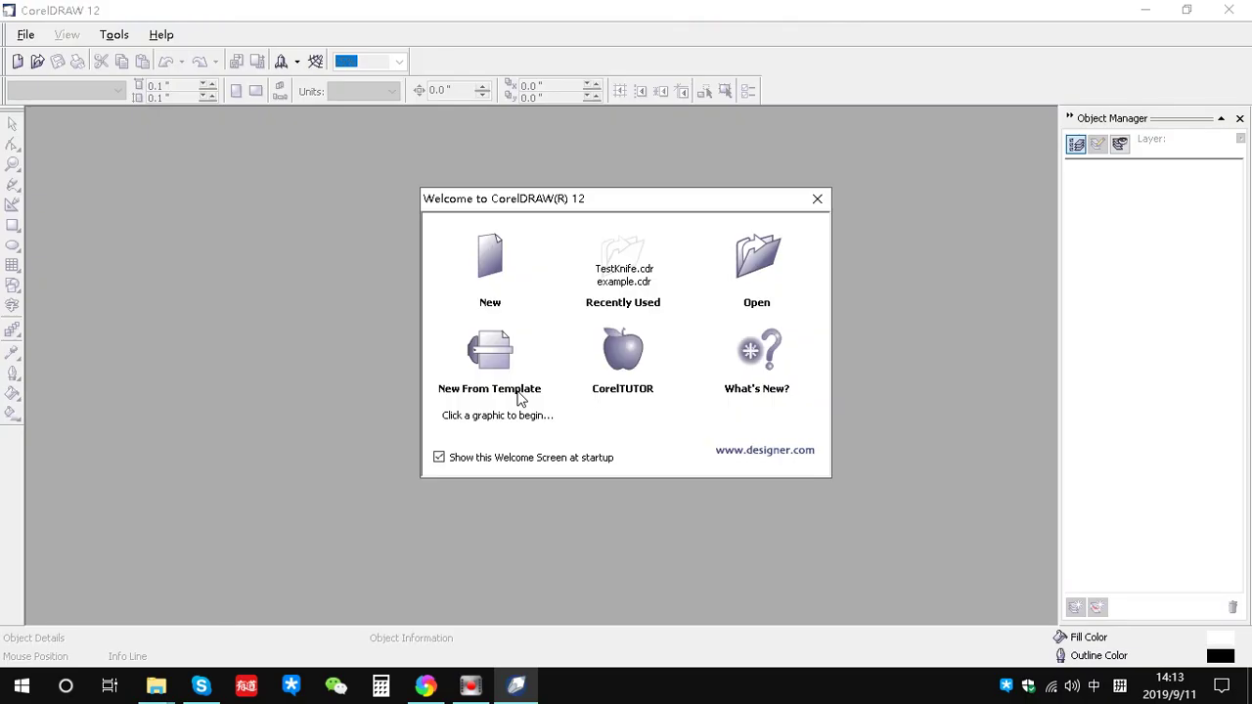
# - Create a new blank A4 document, then close CorelDRAW 12
pyautogui.click(500, 276)
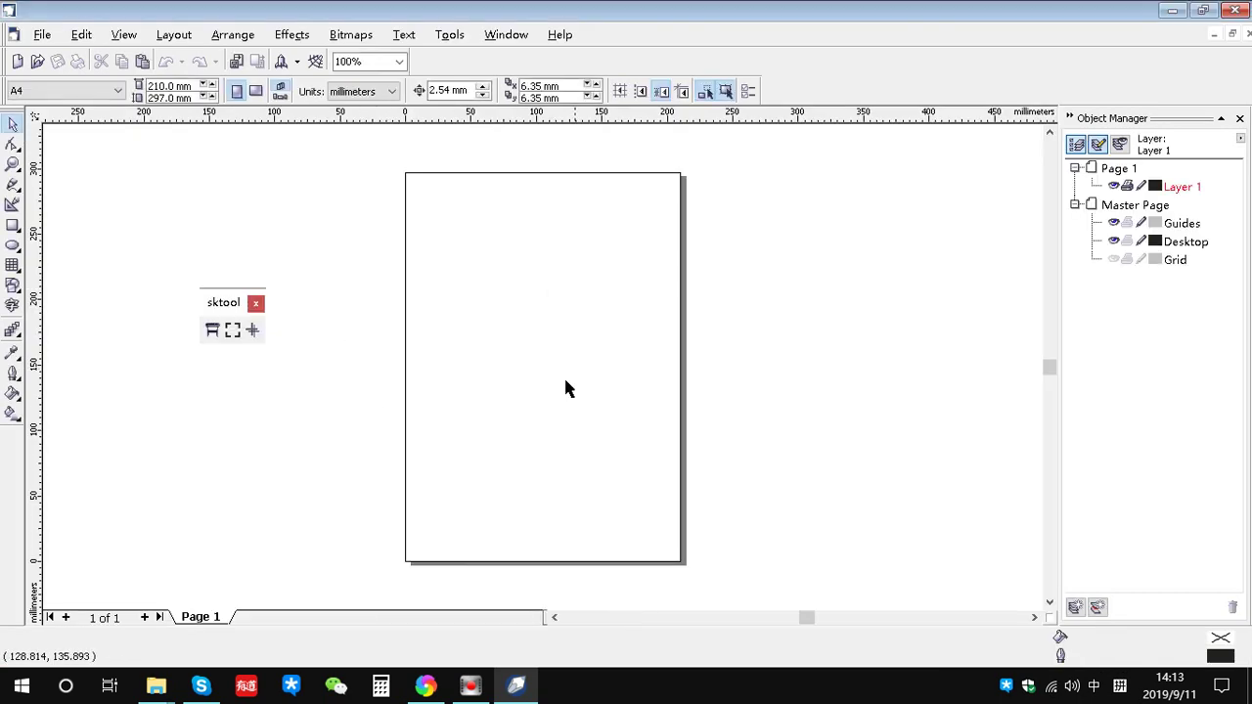
pyautogui.click(1234, 10)
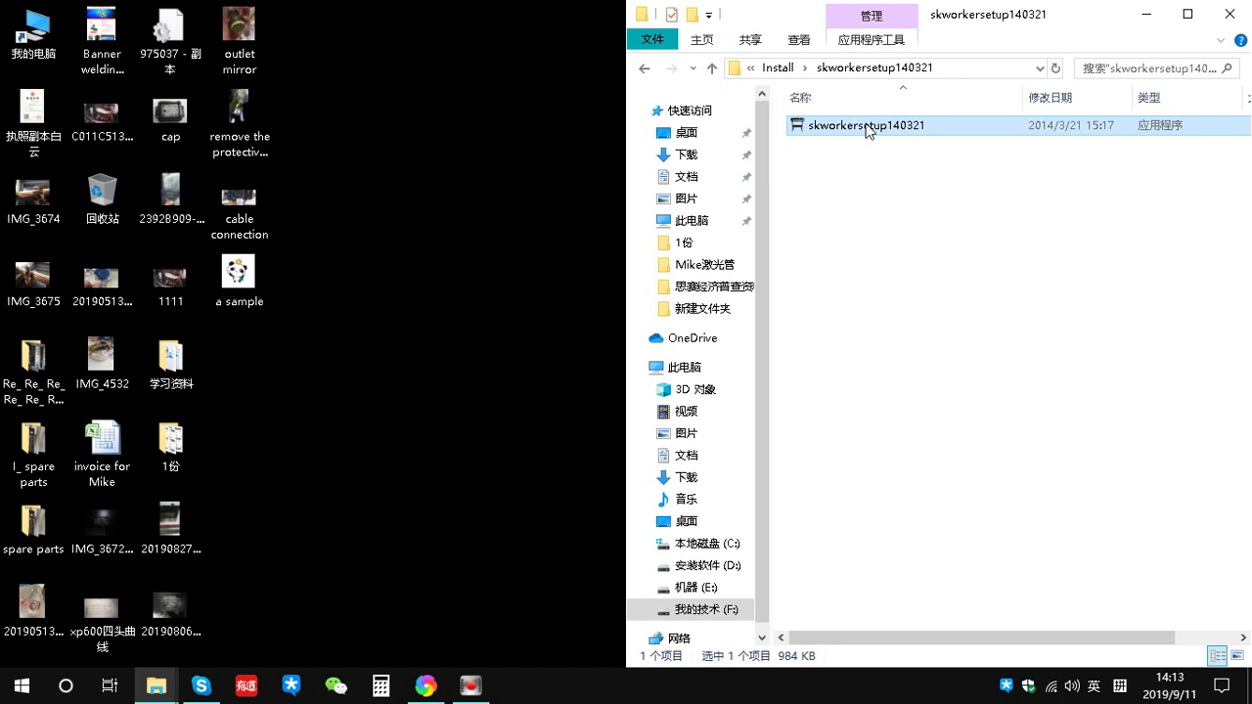
# - Run skworkersetup140321 to install sktool into Corel Graphics 12 and confirm 'Install success!'
pyautogui.doubleClick(867, 131)
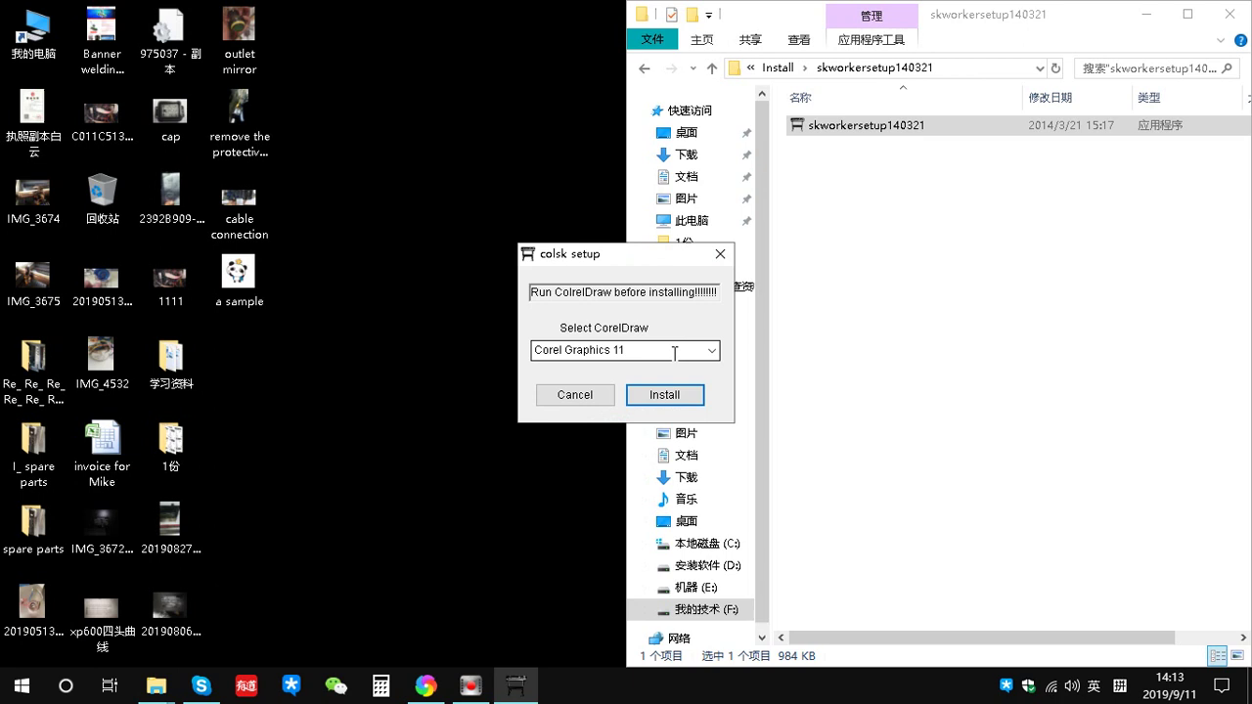
pyautogui.click(712, 350)
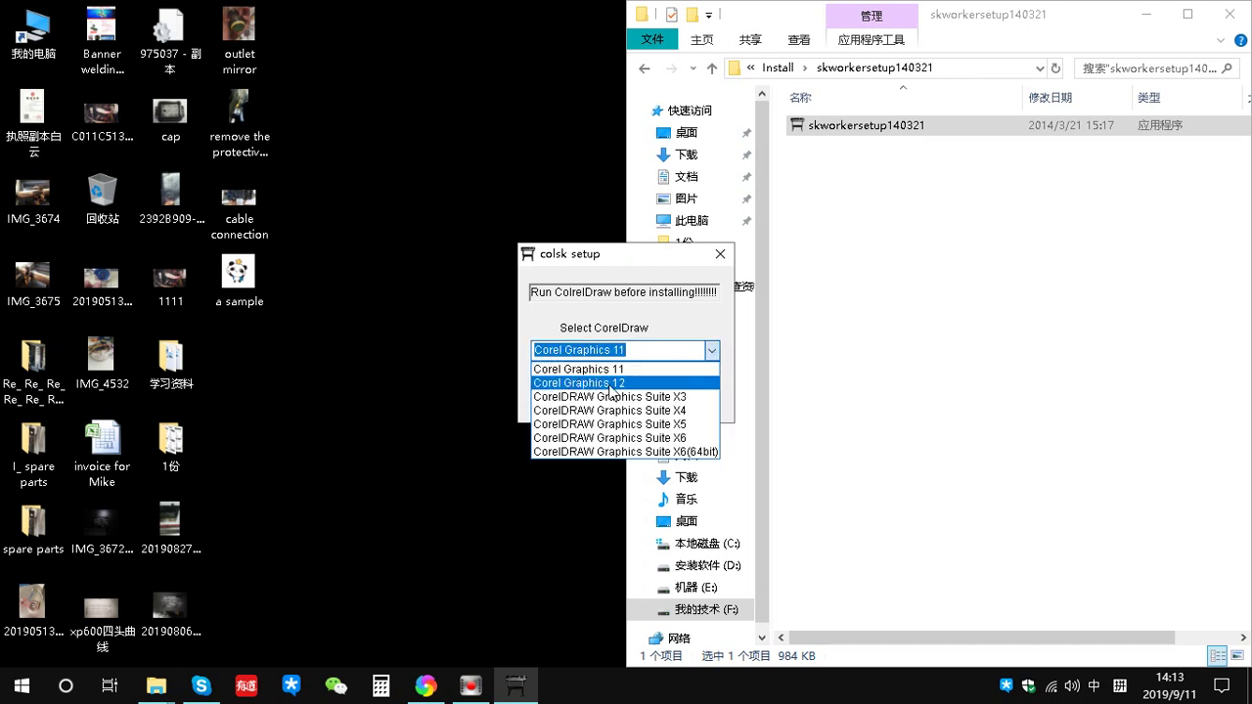
pyautogui.click(612, 383)
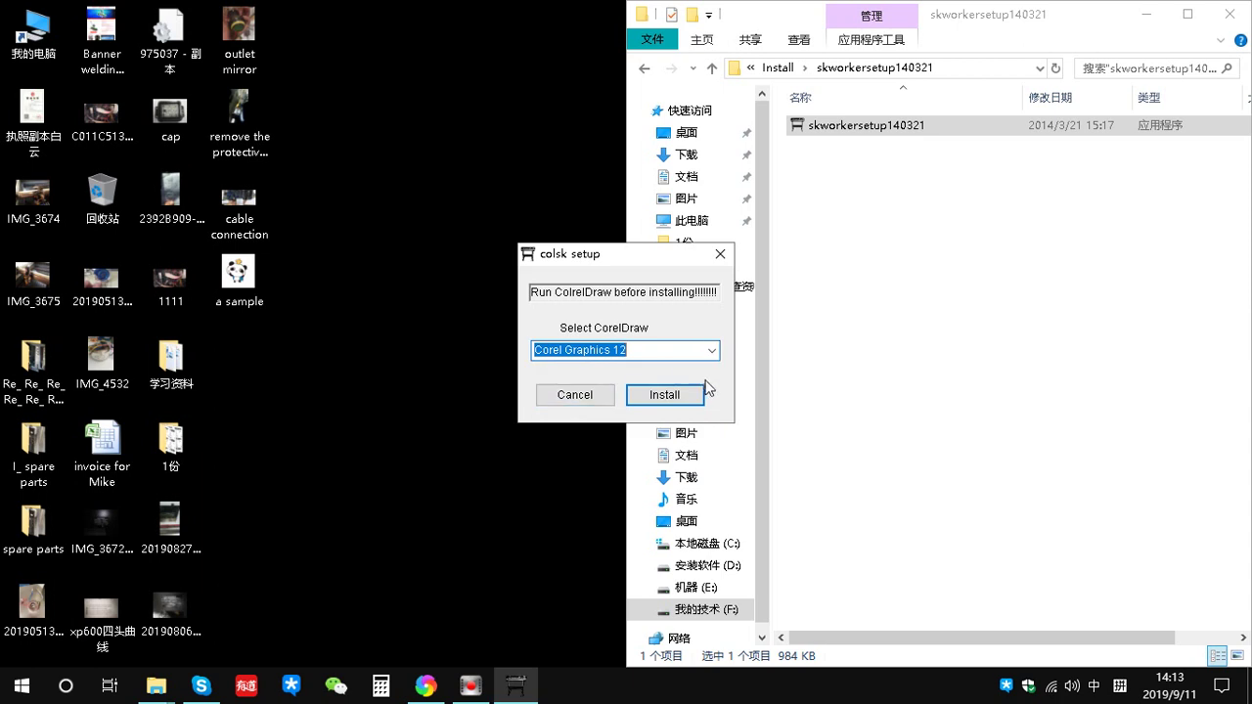
pyautogui.click(675, 396)
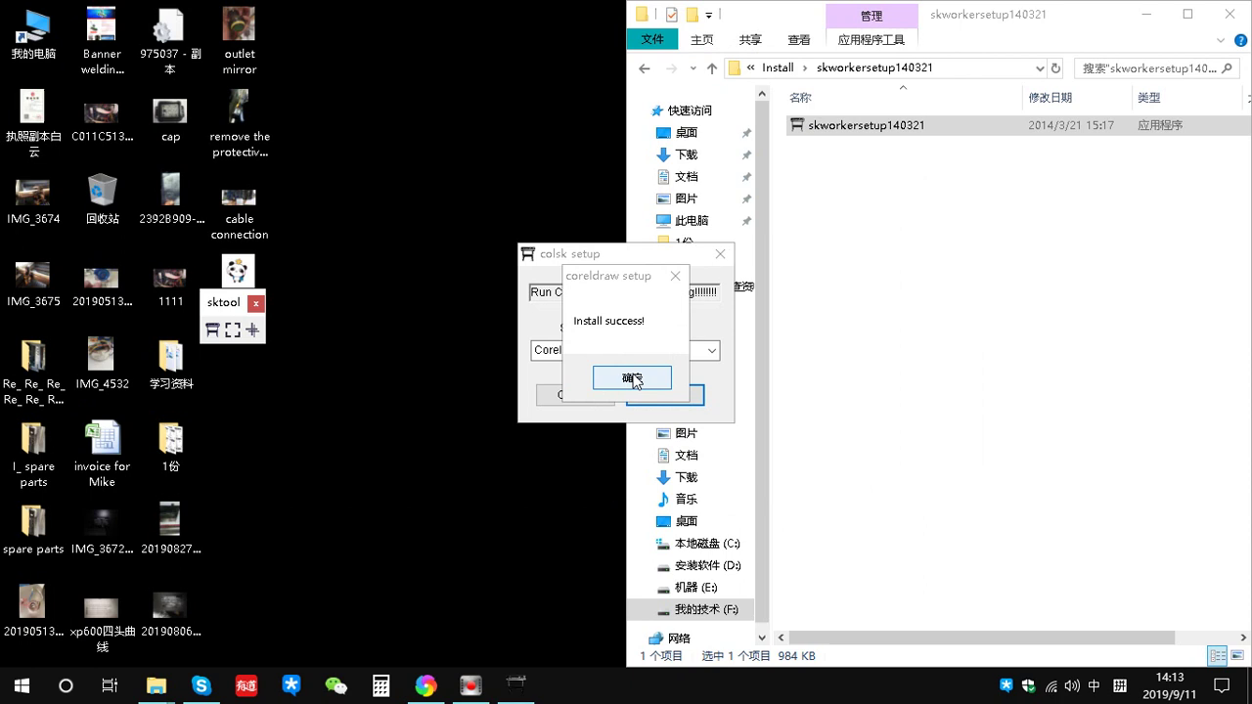
pyautogui.click(632, 378)
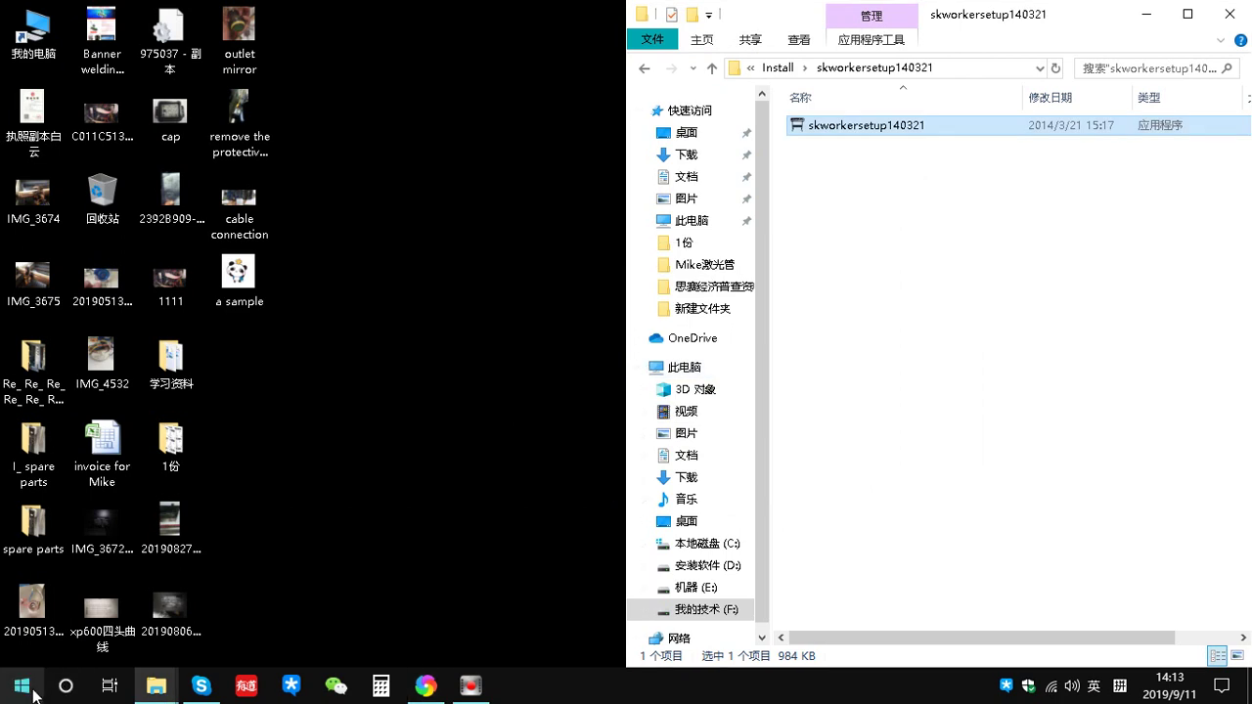
# - Launch CorelDRAW 12 from the Start menu with 'Run as administrator'
pyautogui.click(22, 685)
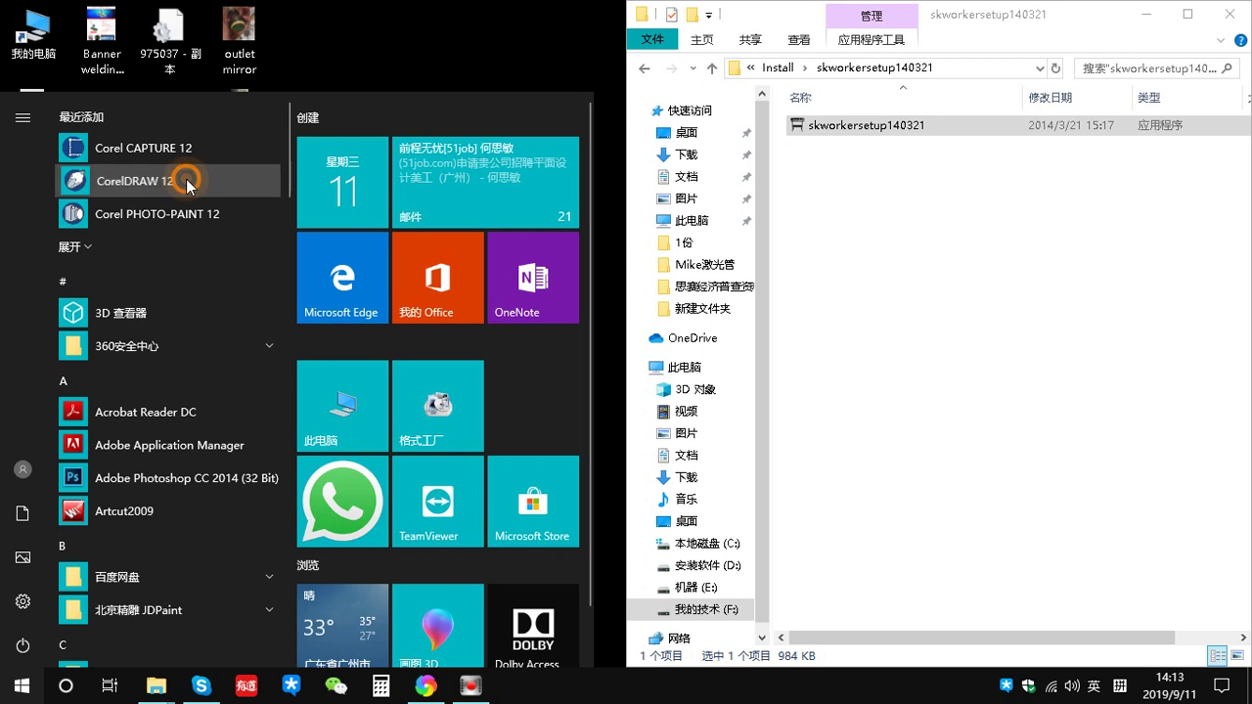
pyautogui.rightClick(186, 179)
pyautogui.moveTo(294, 234)
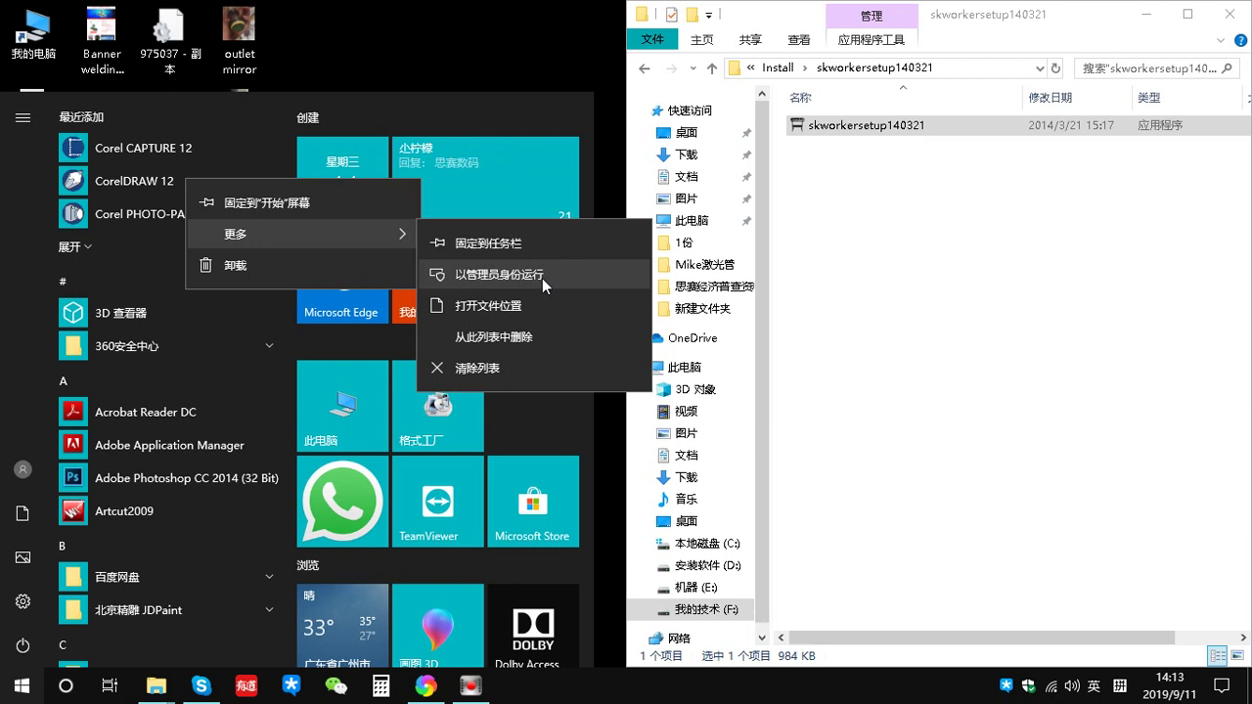
pyautogui.click(542, 278)
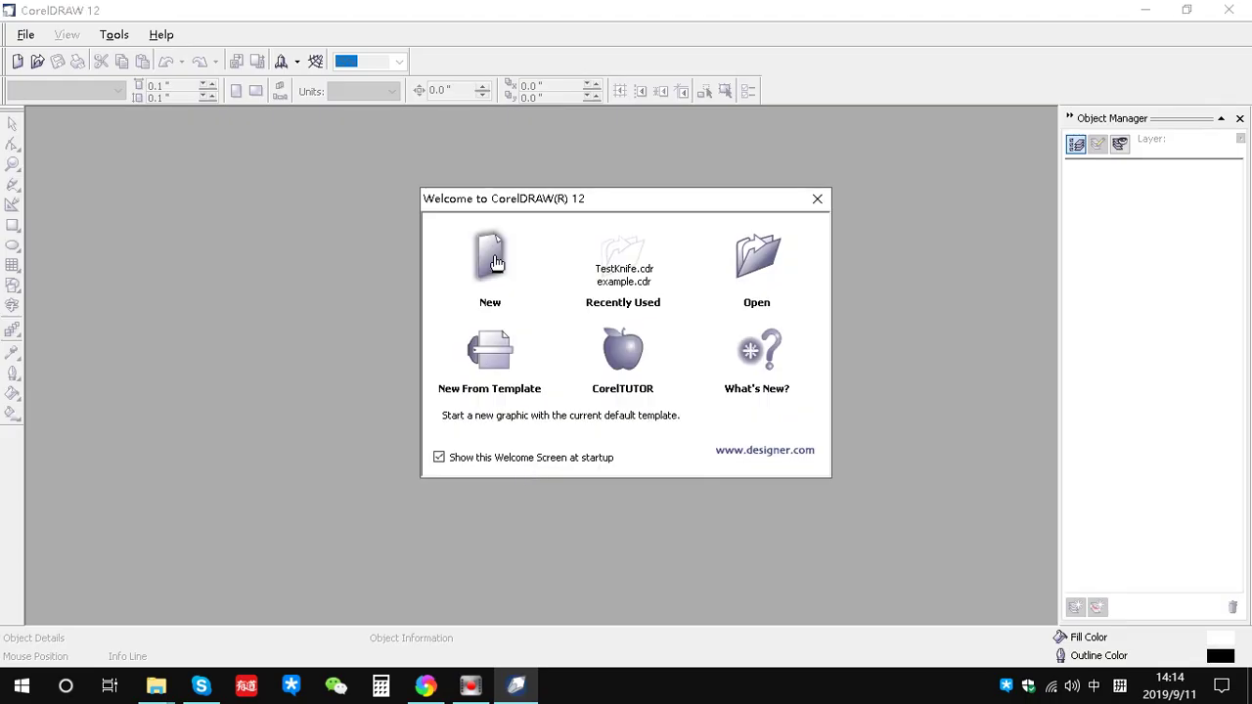
# - Start a blank A4 drawing, re-enable the sktool toolbar and launch its cut command
pyautogui.click(492, 256)
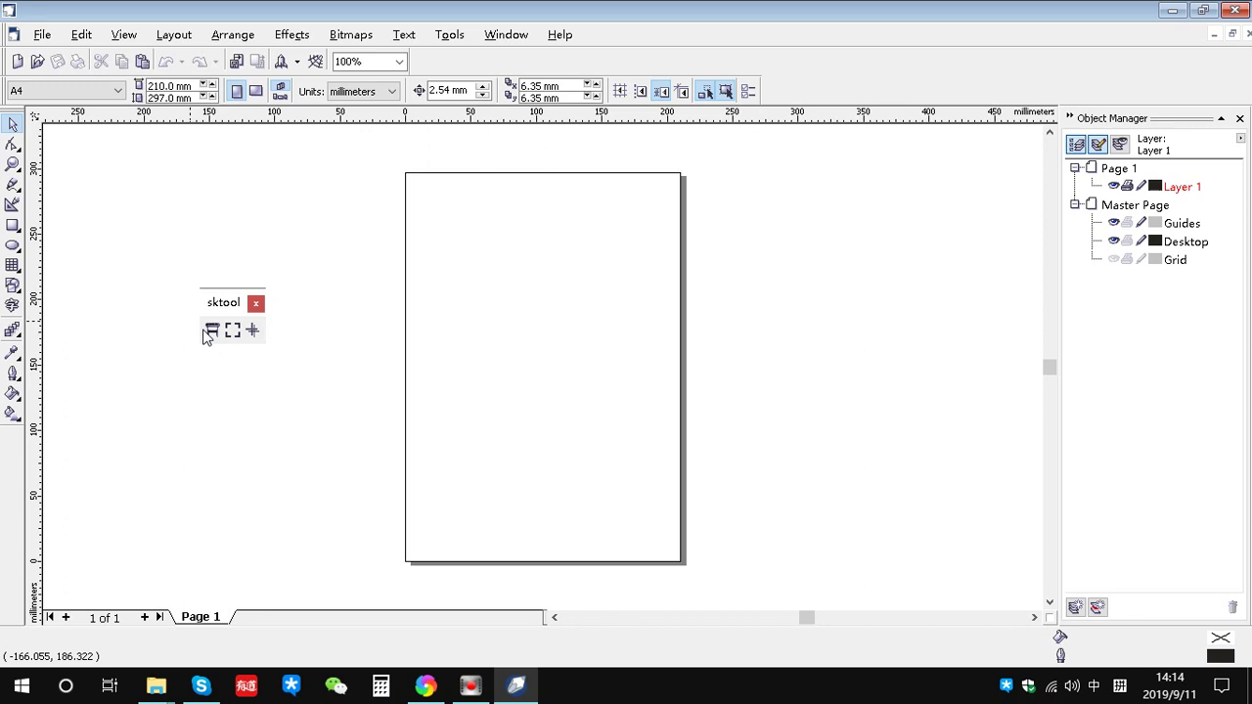
pyautogui.click(256, 305)
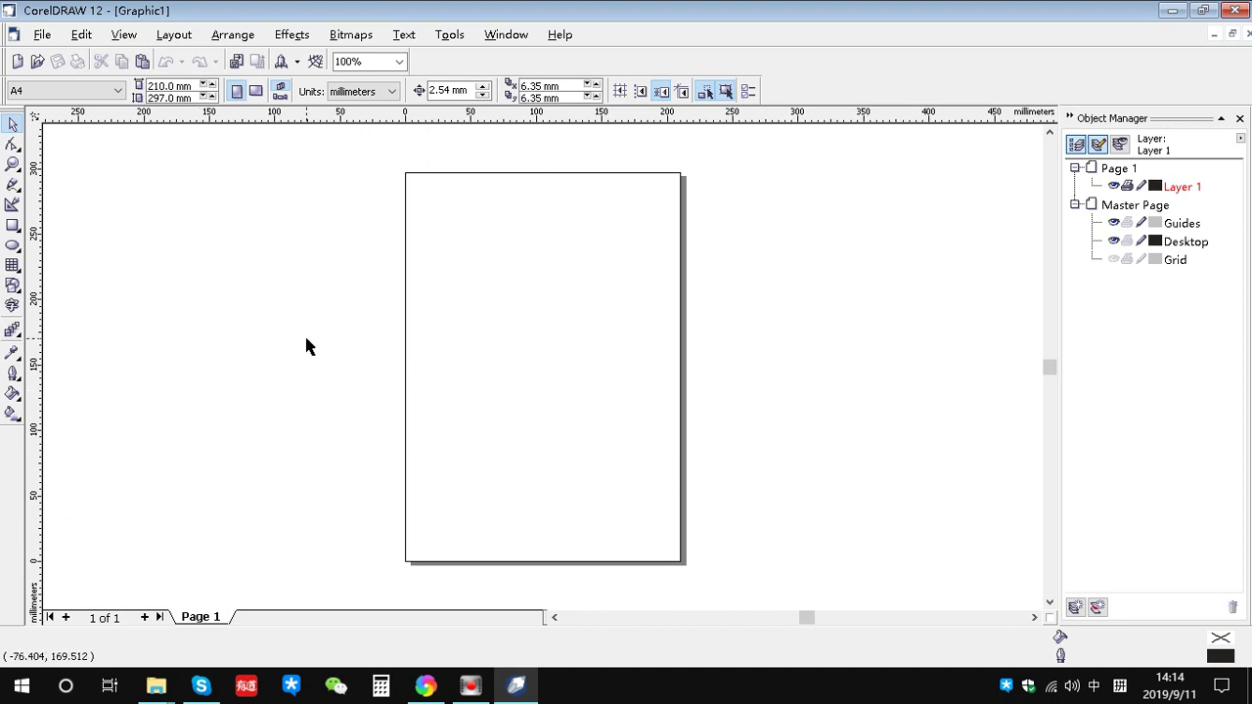
pyautogui.rightClick(14, 456)
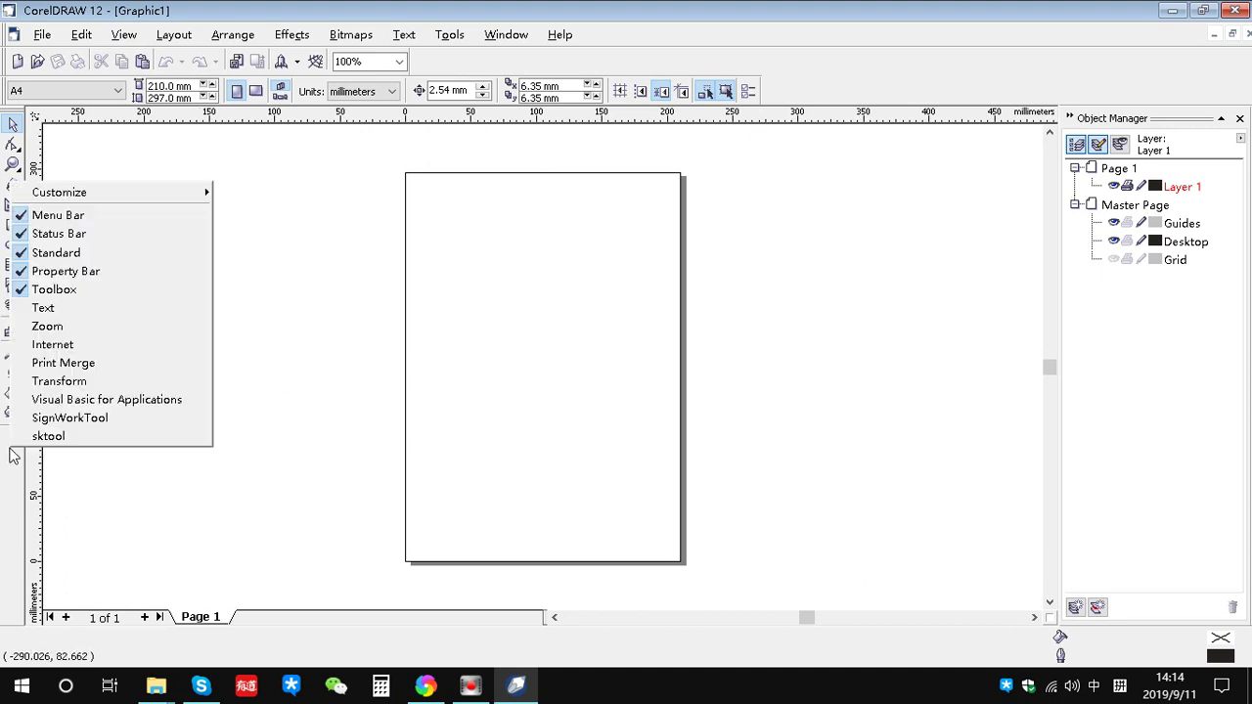
pyautogui.click(89, 436)
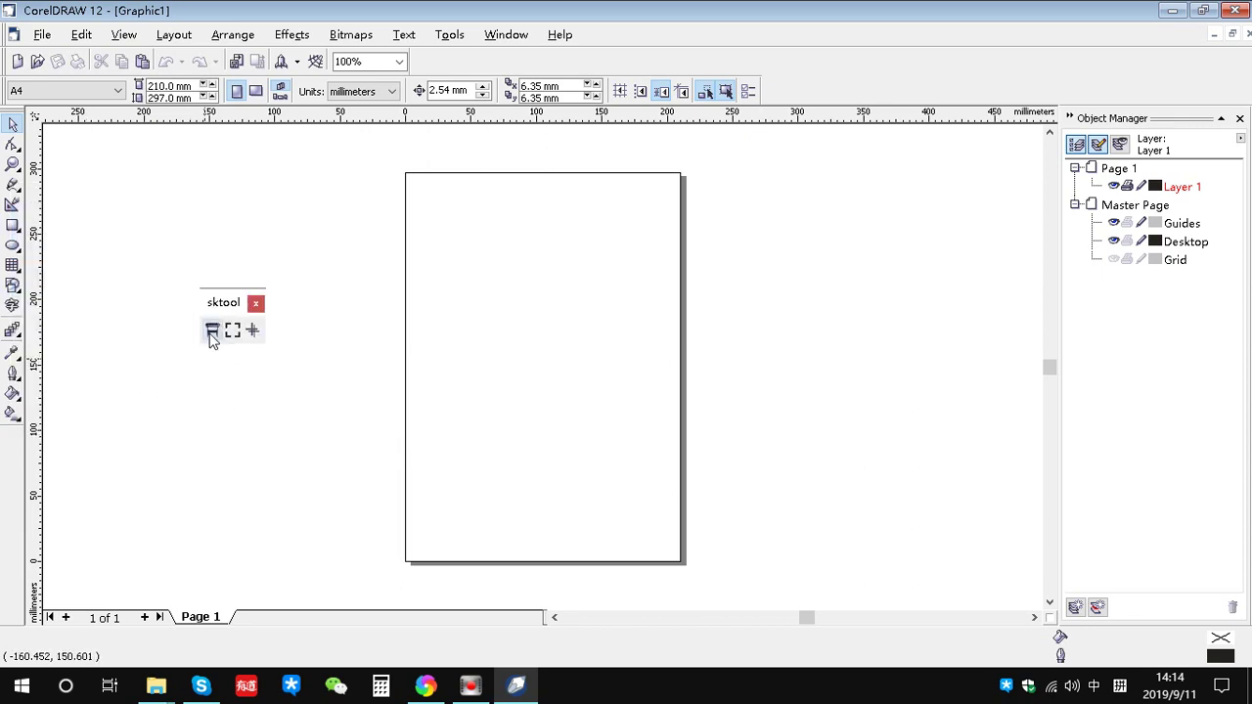
pyautogui.click(211, 331)
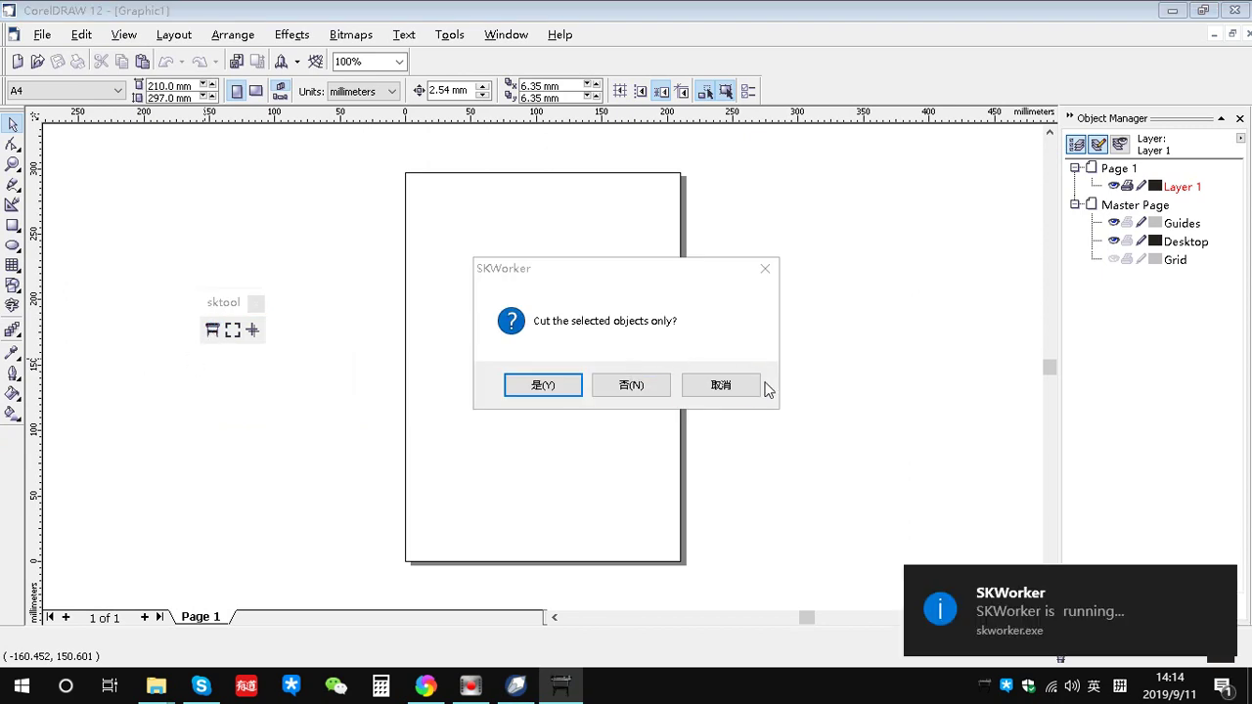
# - Cancel the cut prompt and enable Cut Picture Mode in SKWorker's Option settings
pyautogui.click(719, 385)
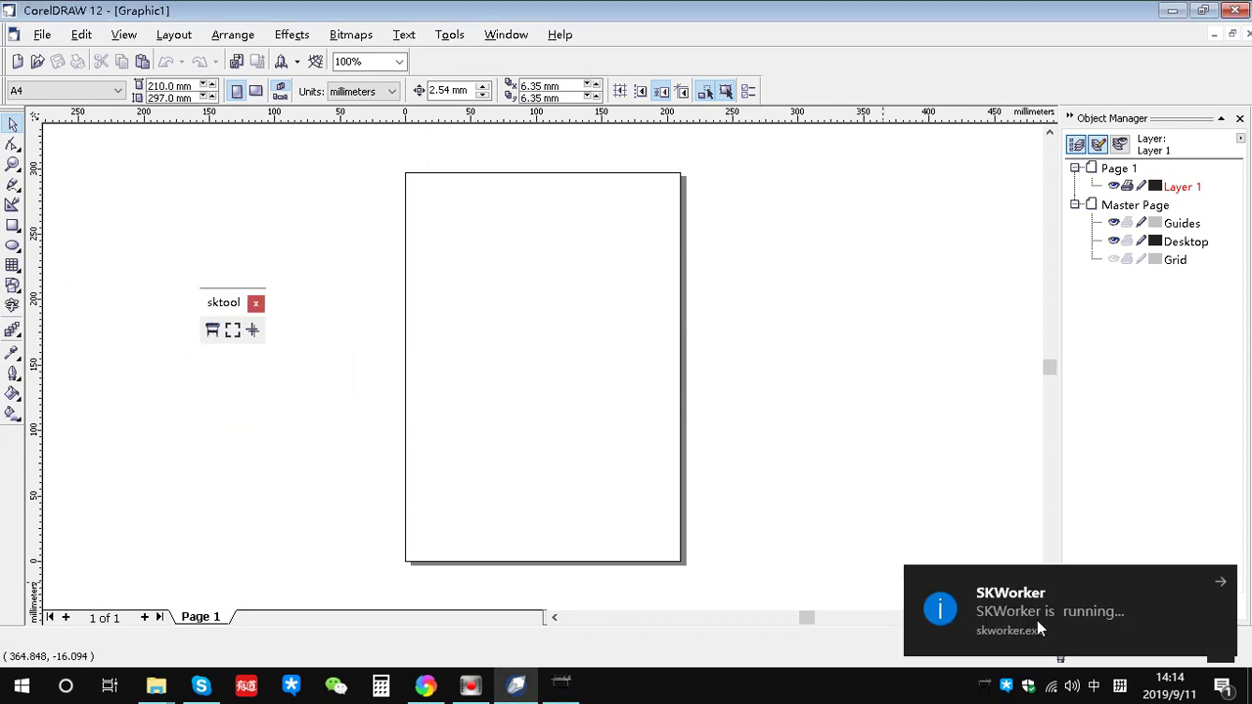
pyautogui.rightClick(985, 685)
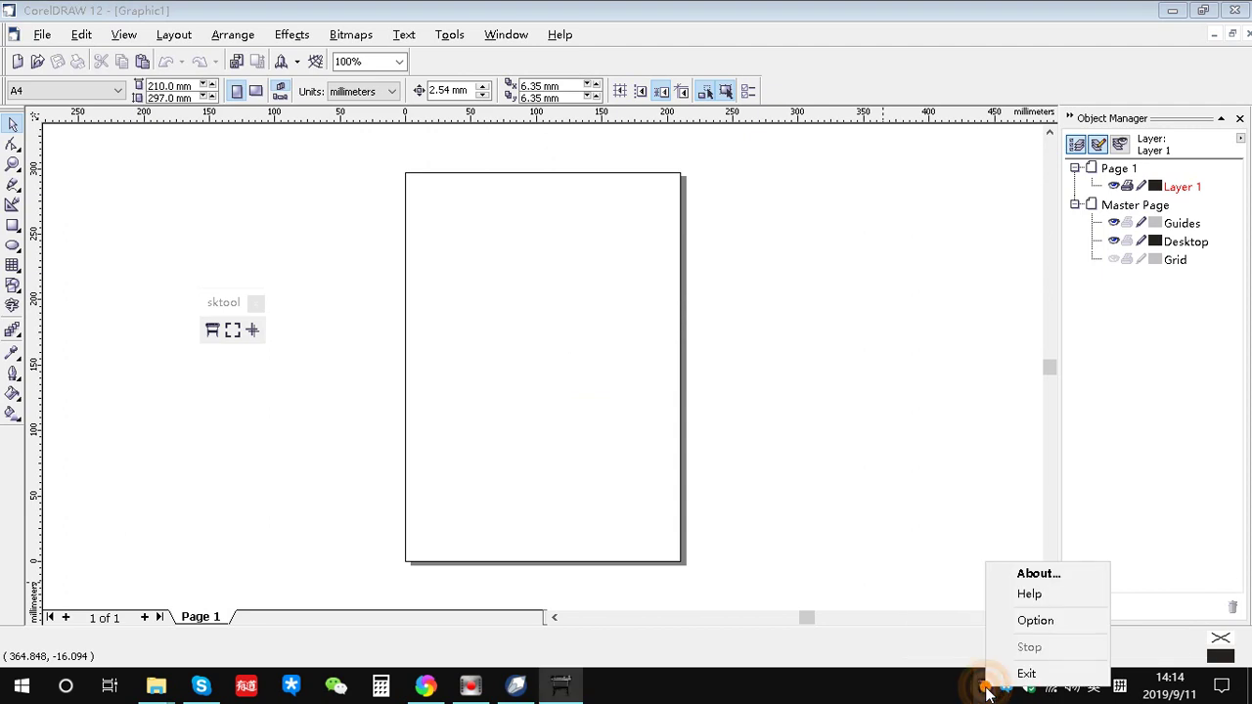
pyautogui.click(1037, 622)
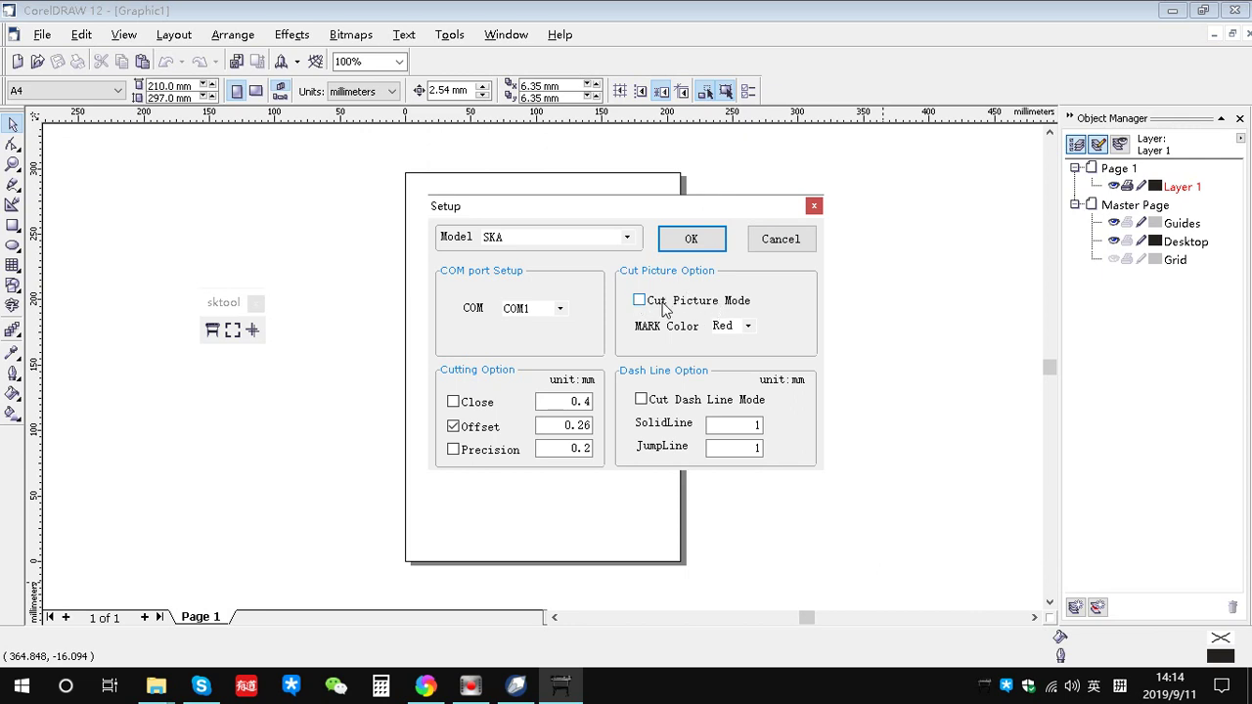
pyautogui.click(642, 311)
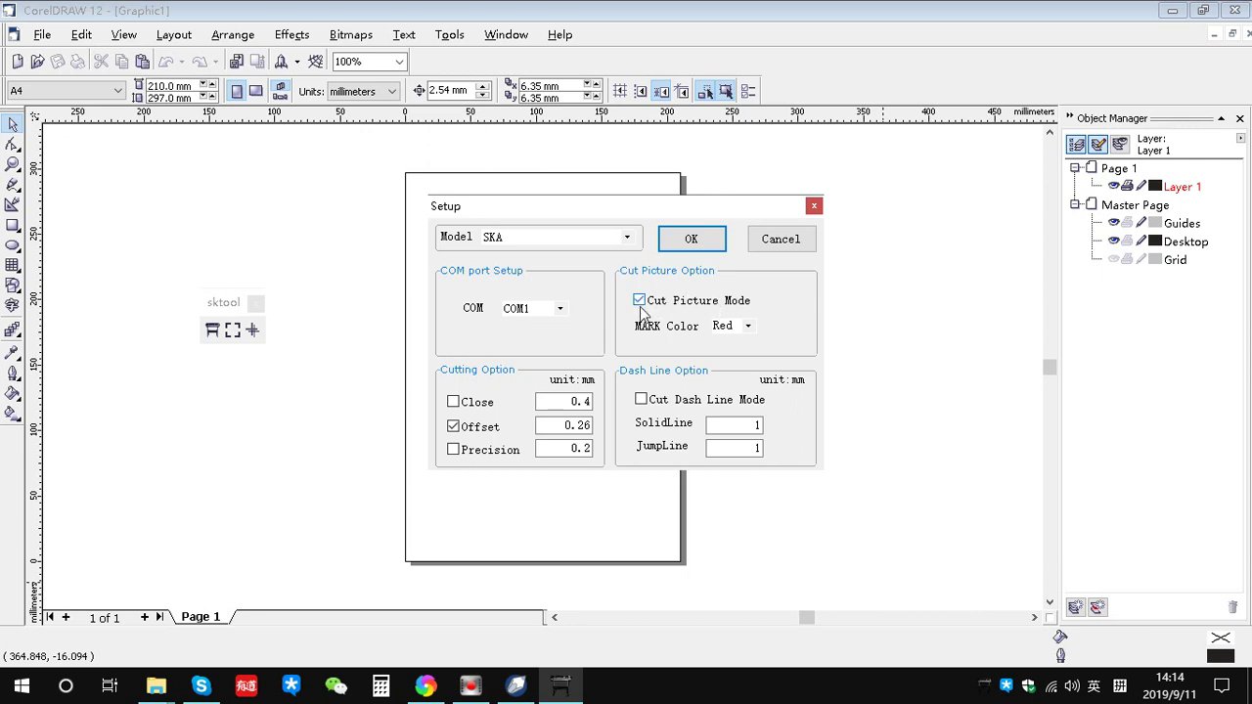
pyautogui.click(713, 247)
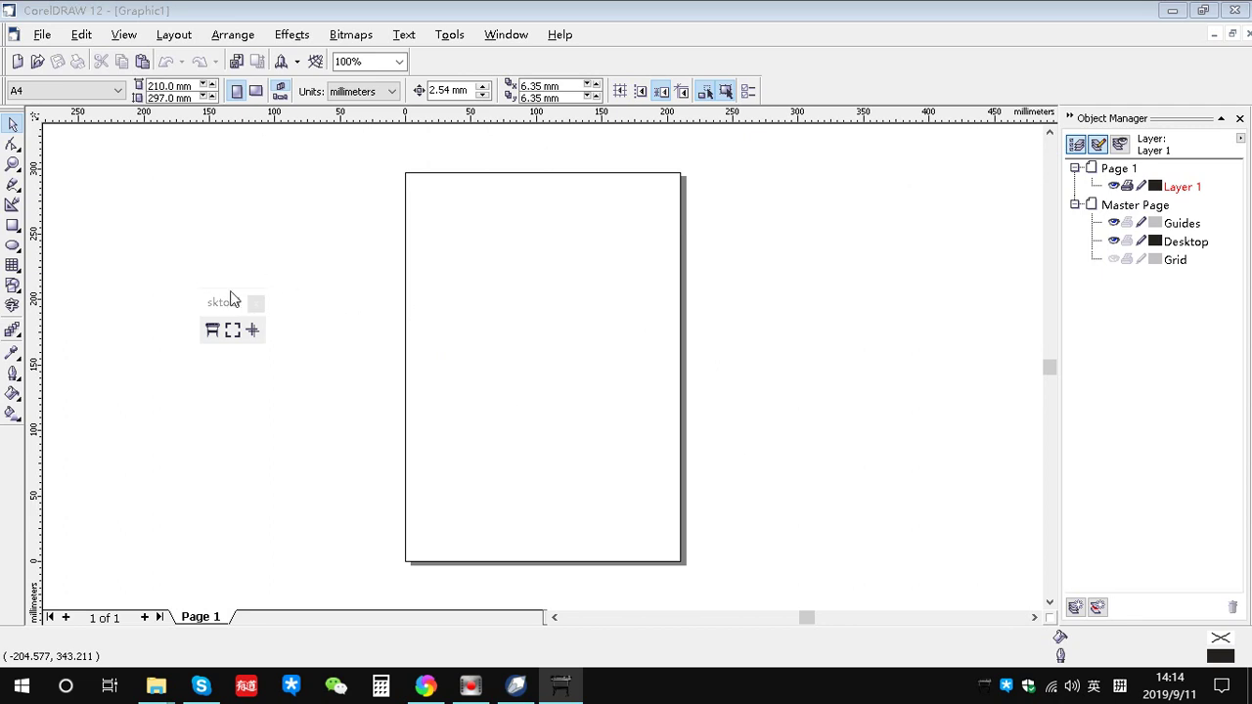
pyautogui.click(369, 285)
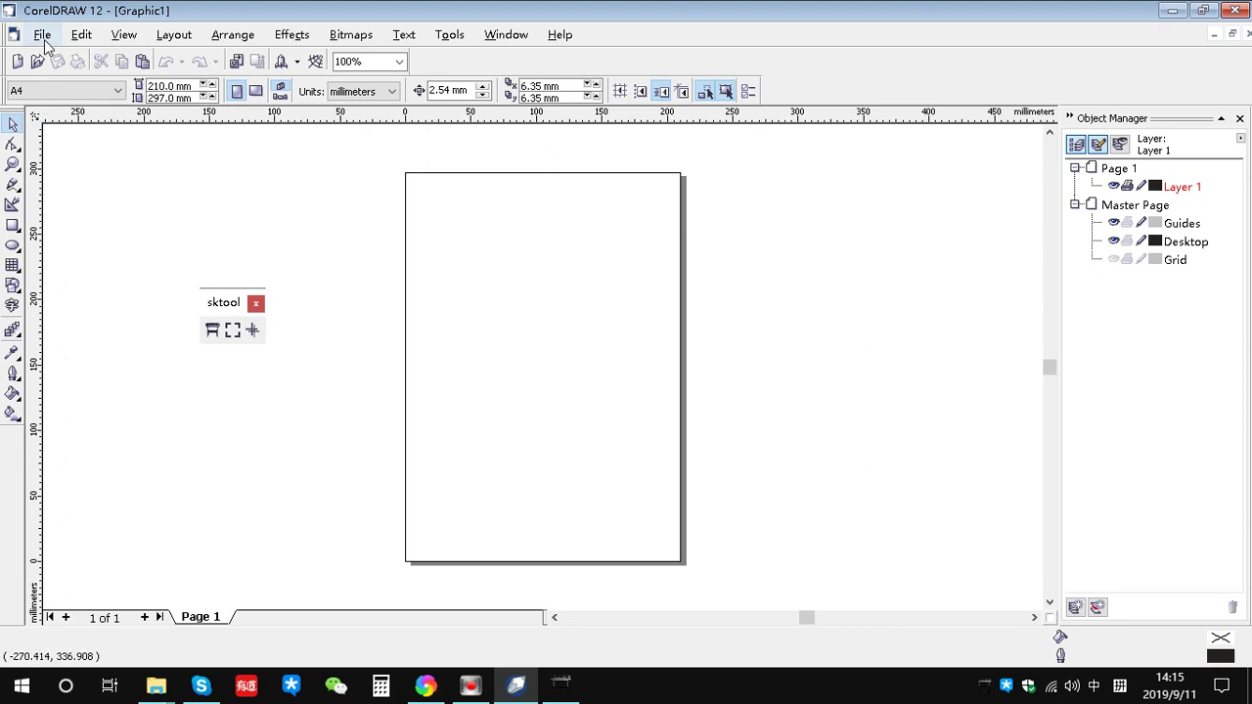
# - Check the file types offered in CorelDRAW's Import dialog
pyautogui.click(45, 45)
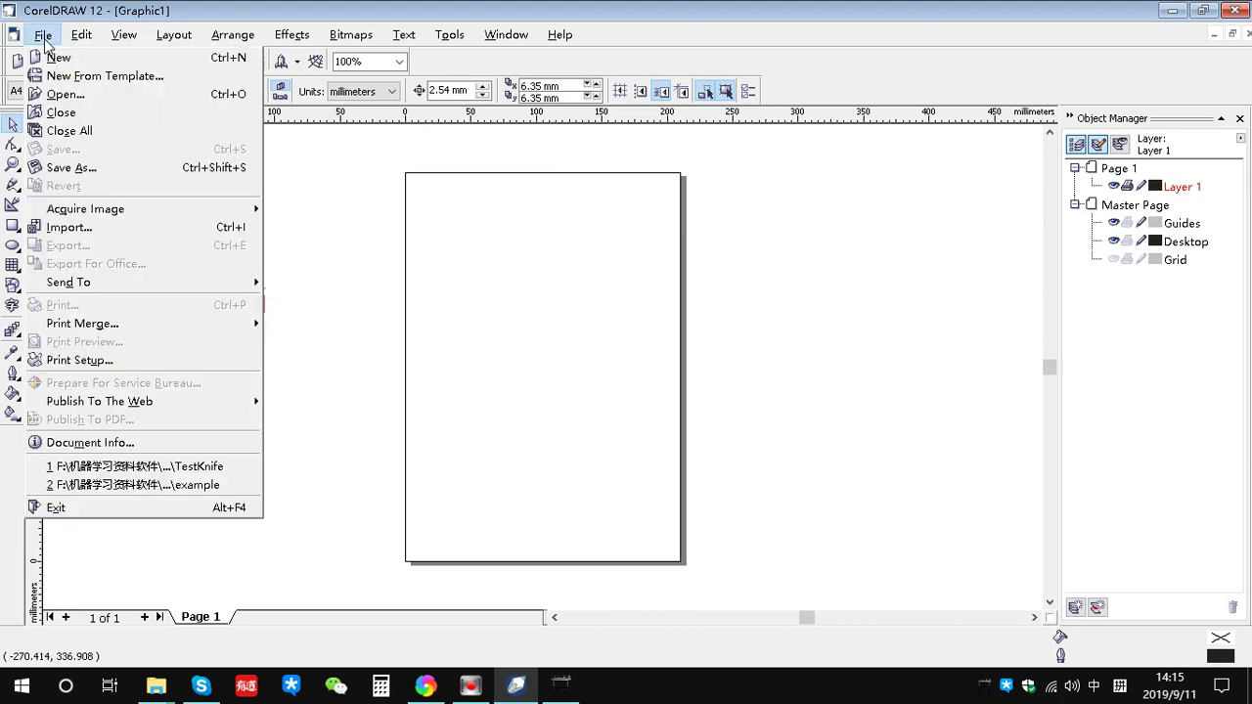
pyautogui.click(95, 227)
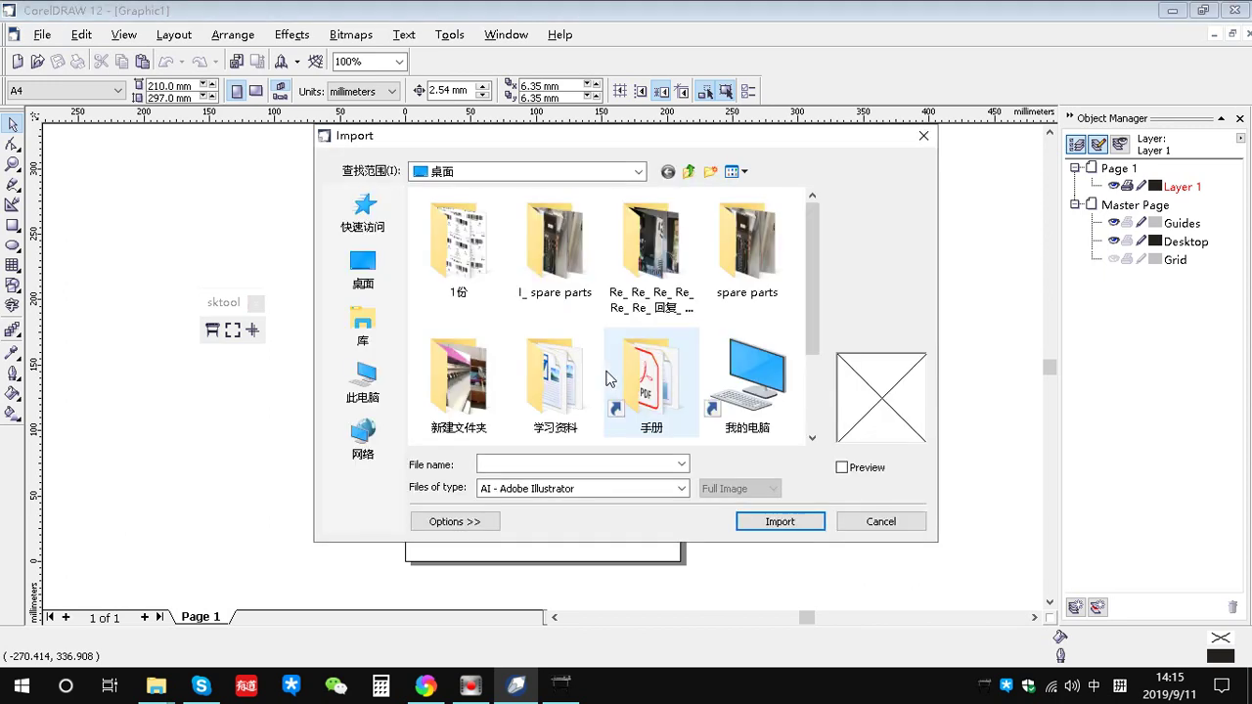
pyautogui.scroll(-1, 635, 381)
pyautogui.scroll(1, 690, 390)
pyautogui.click(682, 489)
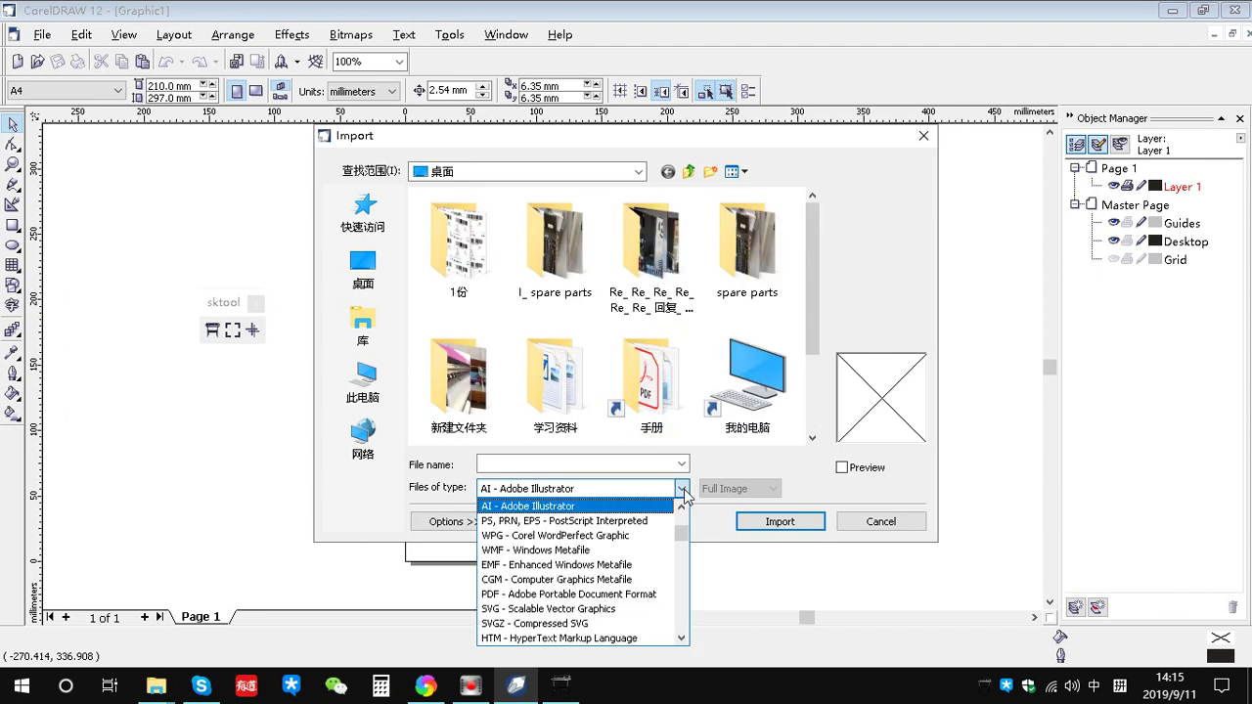
pyautogui.click(683, 491)
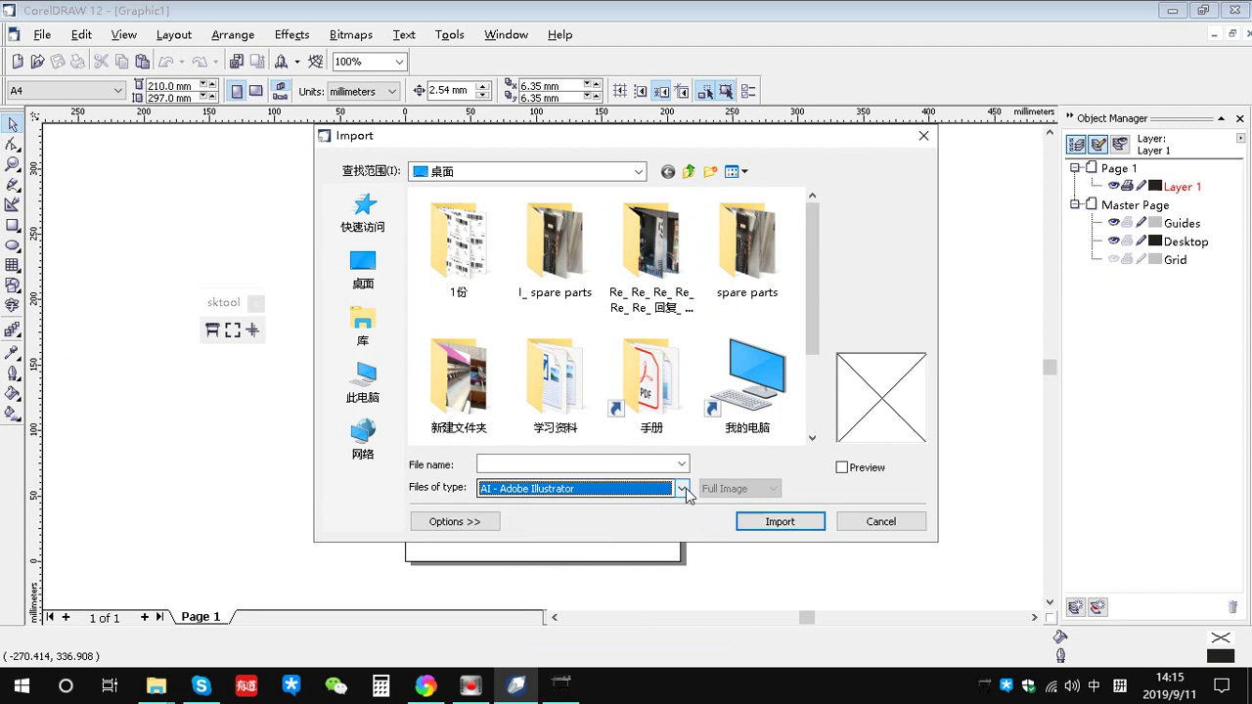
# - Cancel the import and bring up the Open Drawing window instead
pyautogui.click(898, 520)
pyautogui.click(45, 38)
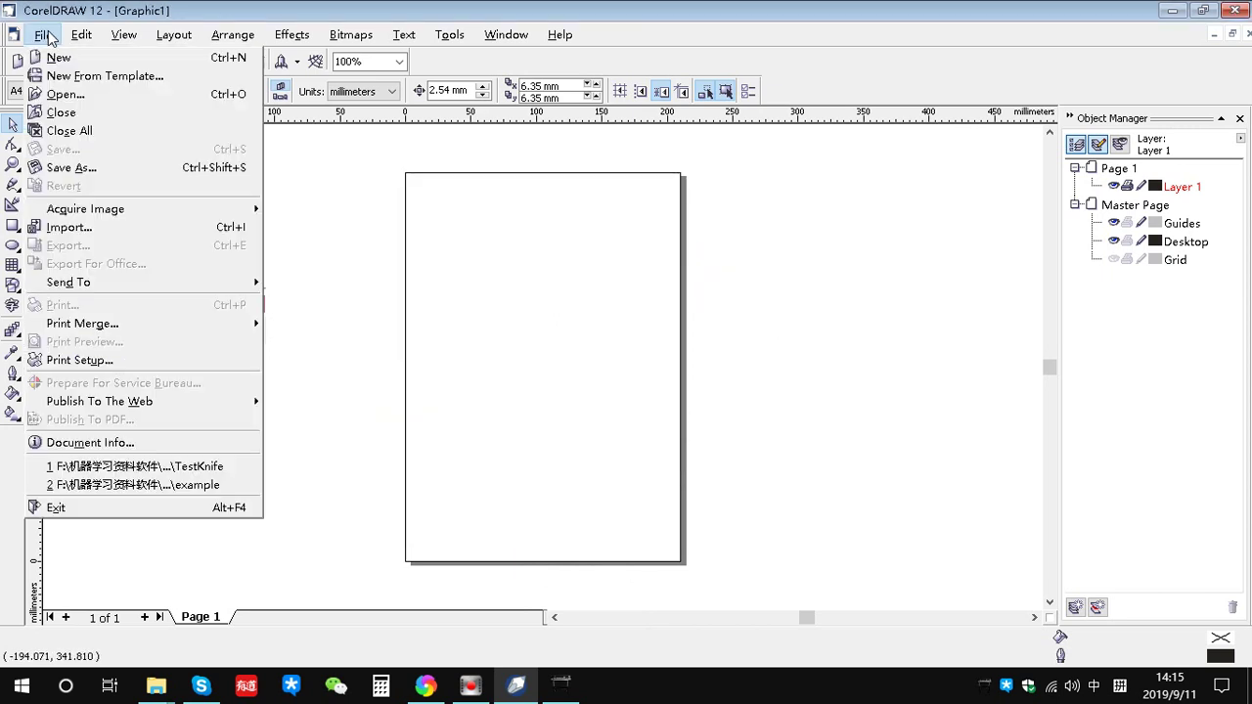
pyautogui.click(64, 94)
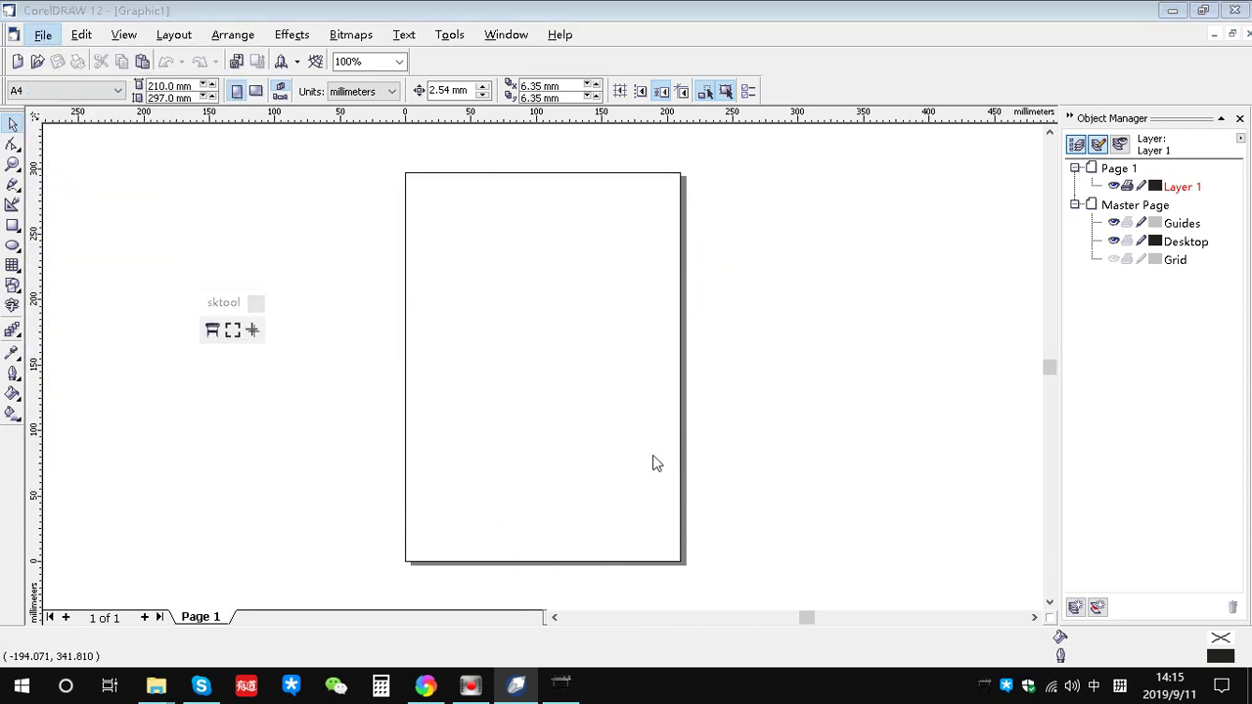
# - Browse the Open Drawing file types, leave PLT plotter files selected, and cancel without opening
pyautogui.click(682, 402)
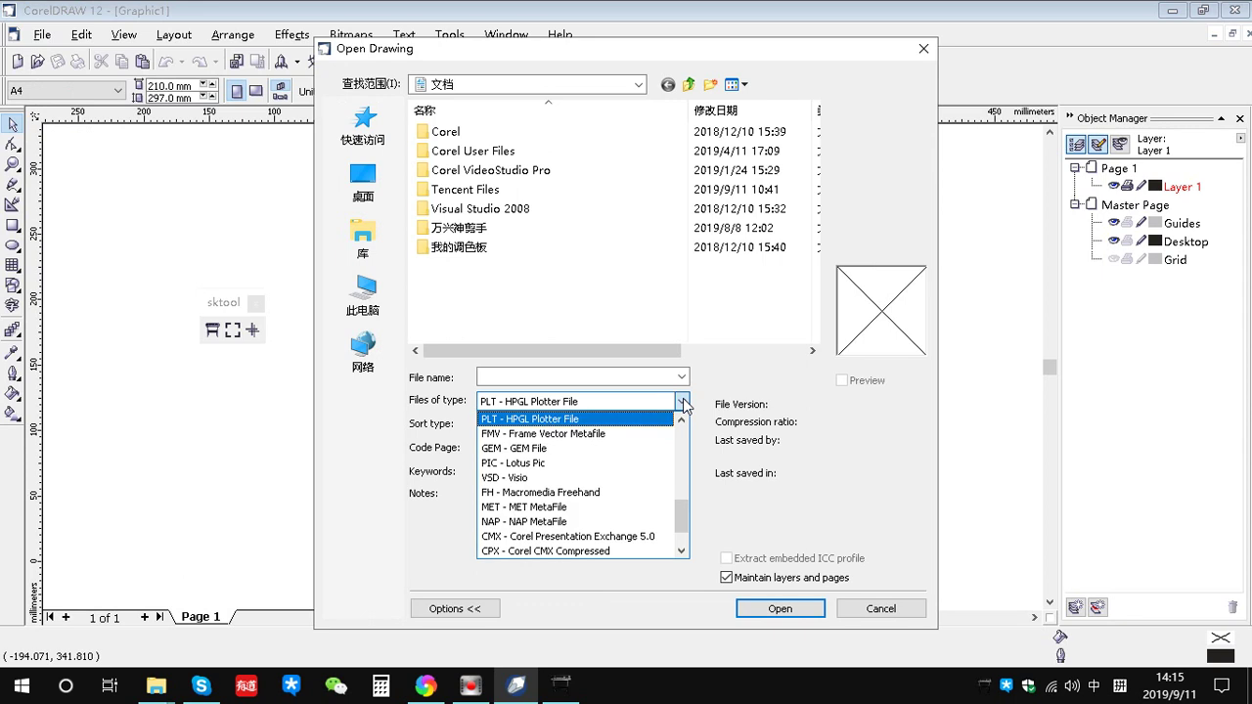
pyautogui.scroll(-1, 640, 494)
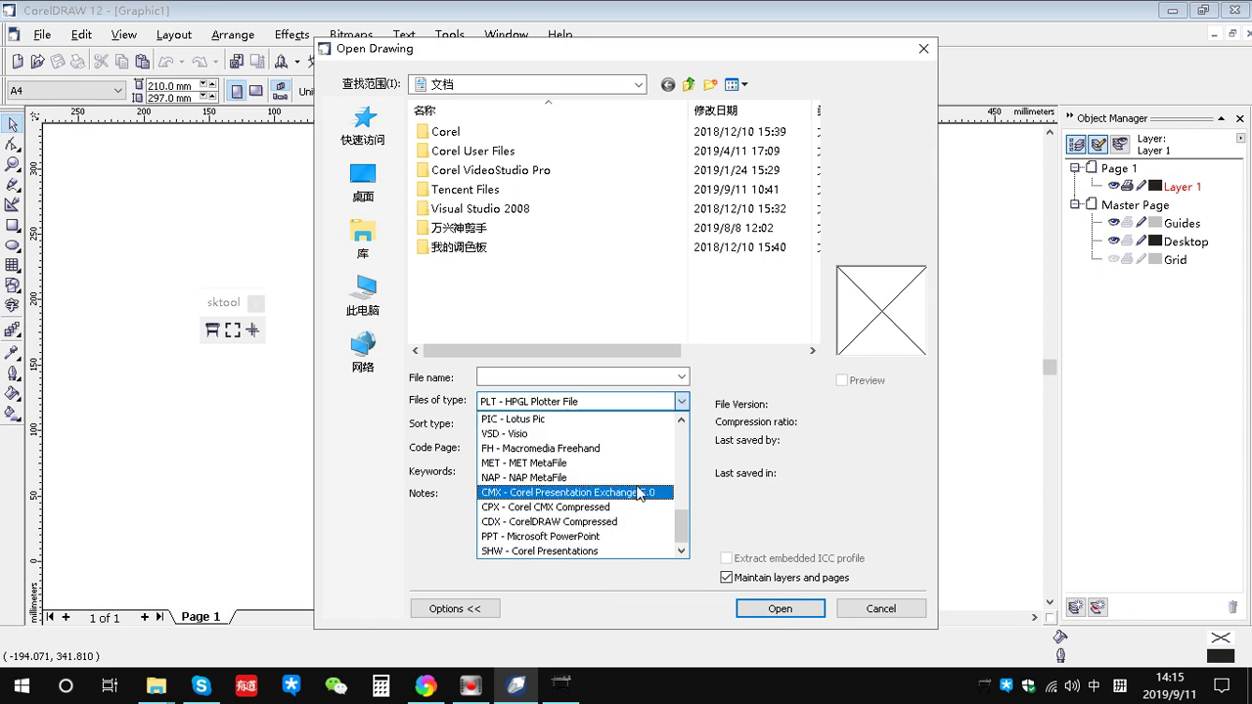
pyautogui.scroll(3, 641, 494)
pyautogui.scroll(3, 640, 494)
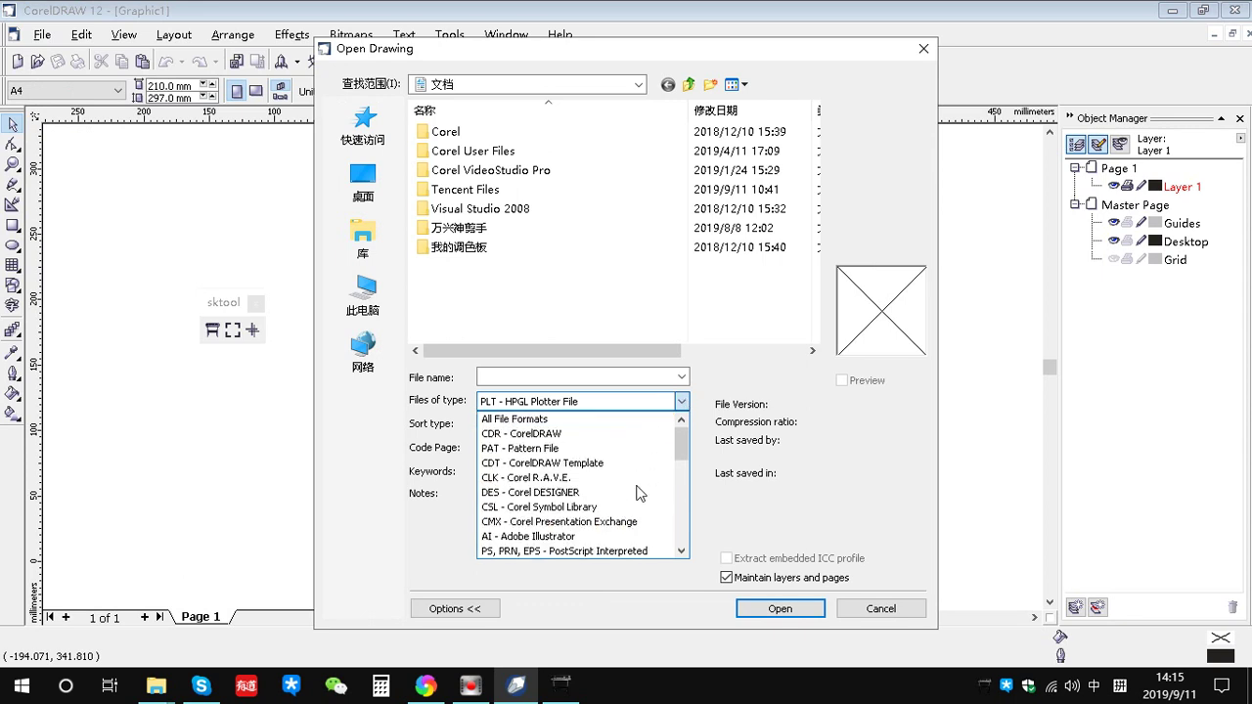
pyautogui.scroll(-1, 640, 494)
pyautogui.scroll(-2, 640, 494)
pyautogui.scroll(-1, 640, 493)
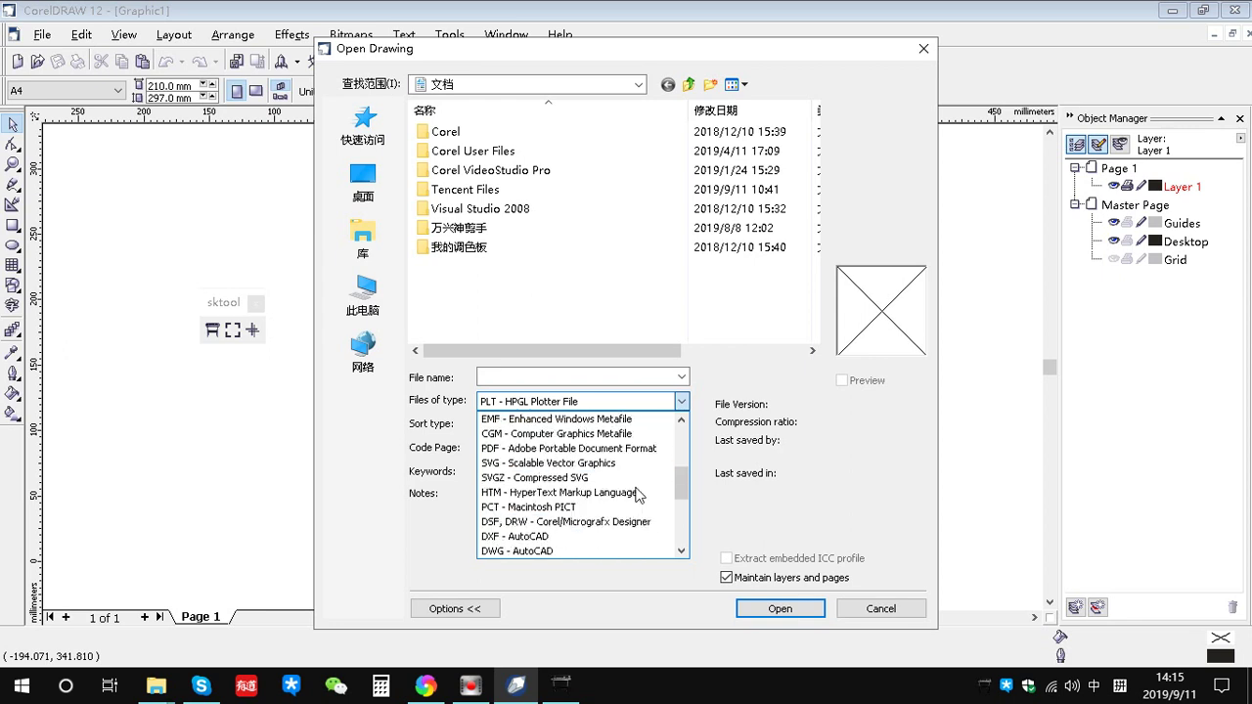
pyautogui.scroll(-1, 638, 494)
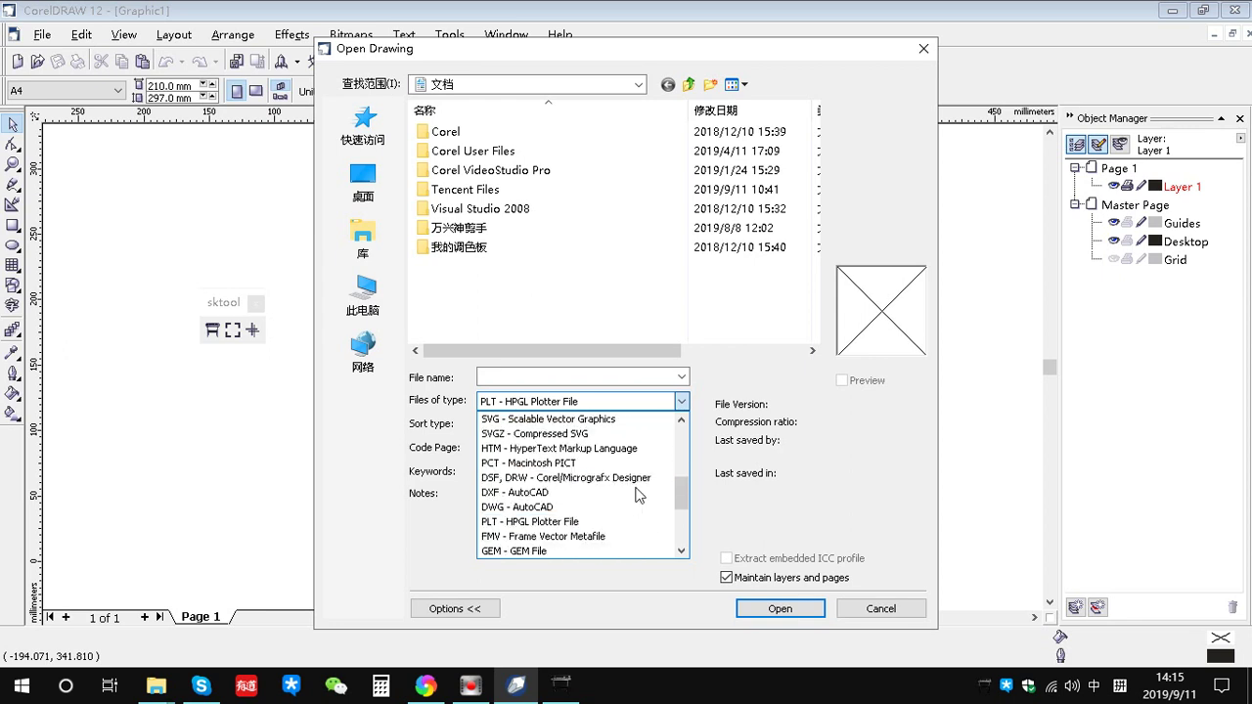
pyautogui.scroll(-1, 638, 494)
pyautogui.scroll(-1, 638, 494)
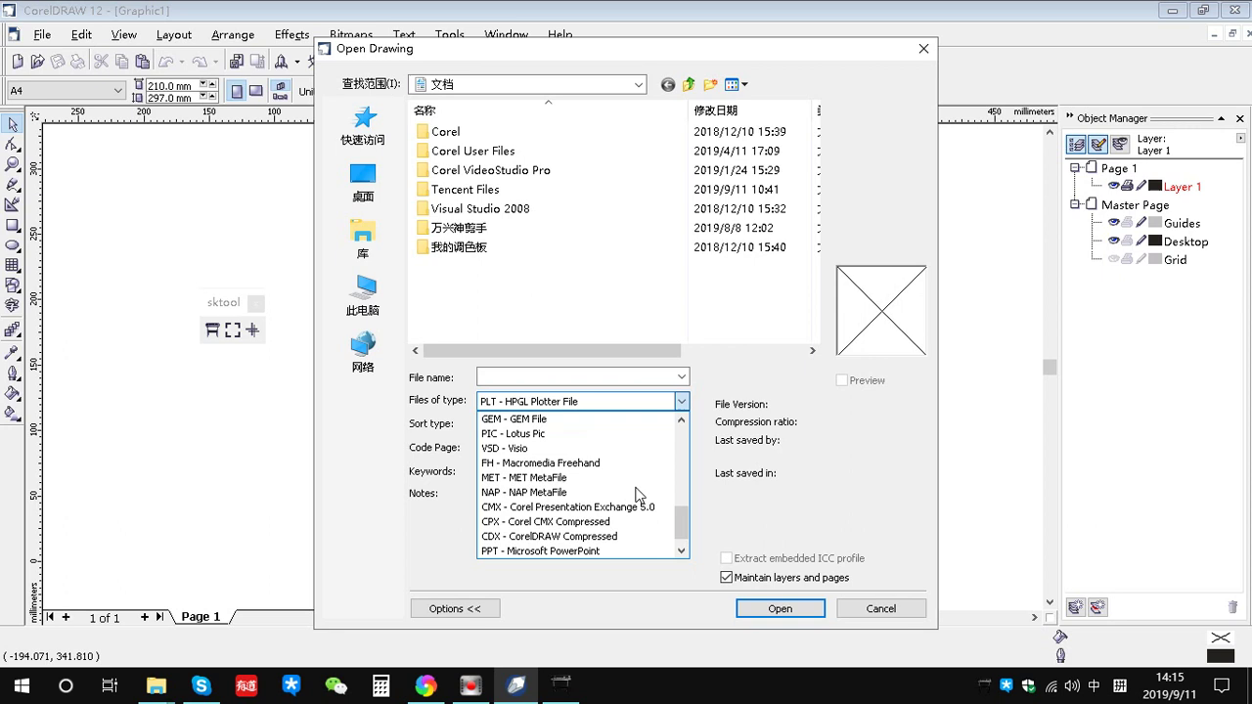
pyautogui.scroll(-1, 635, 494)
pyautogui.scroll(2, 636, 494)
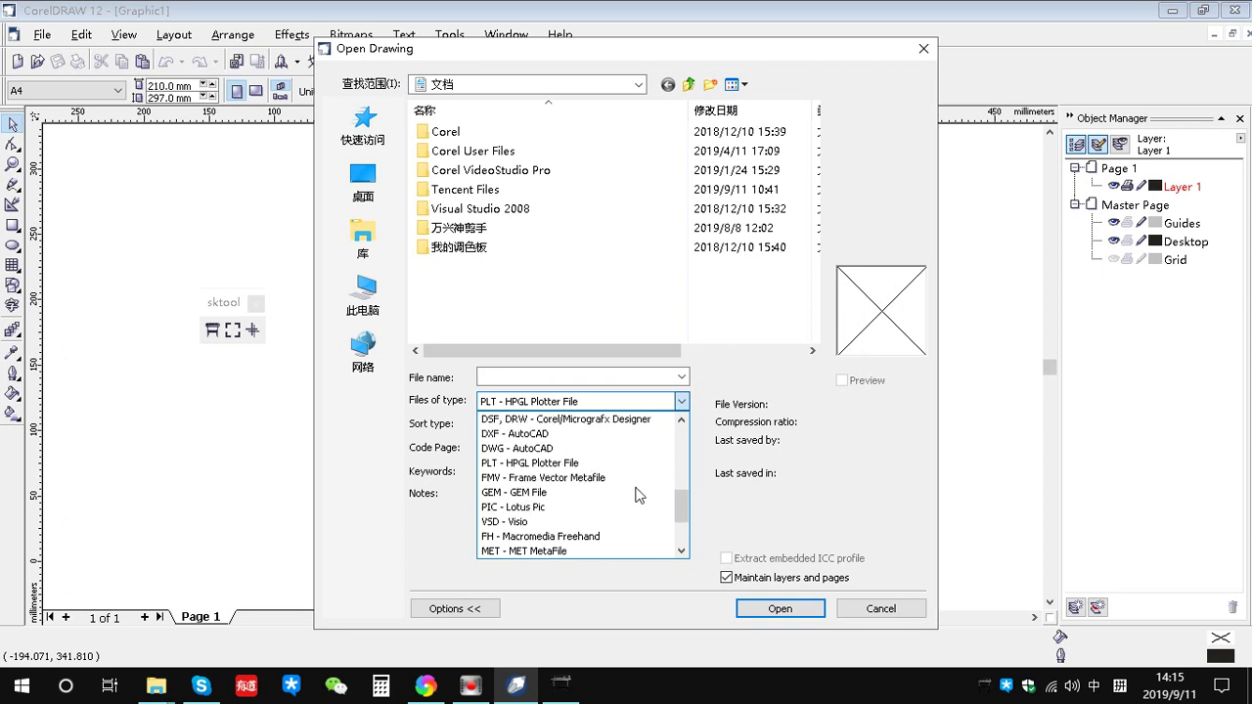
pyautogui.scroll(1, 636, 494)
pyautogui.scroll(1, 636, 494)
pyautogui.scroll(2, 636, 494)
pyautogui.scroll(3, 638, 496)
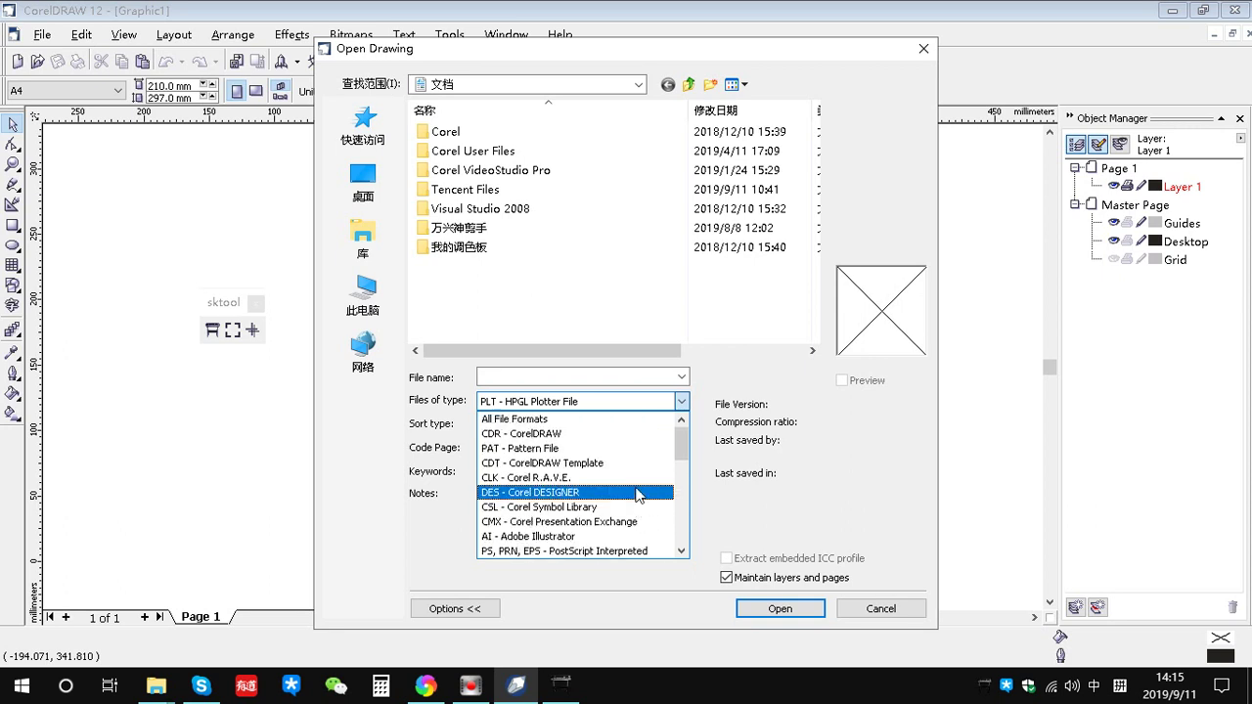
pyautogui.click(874, 604)
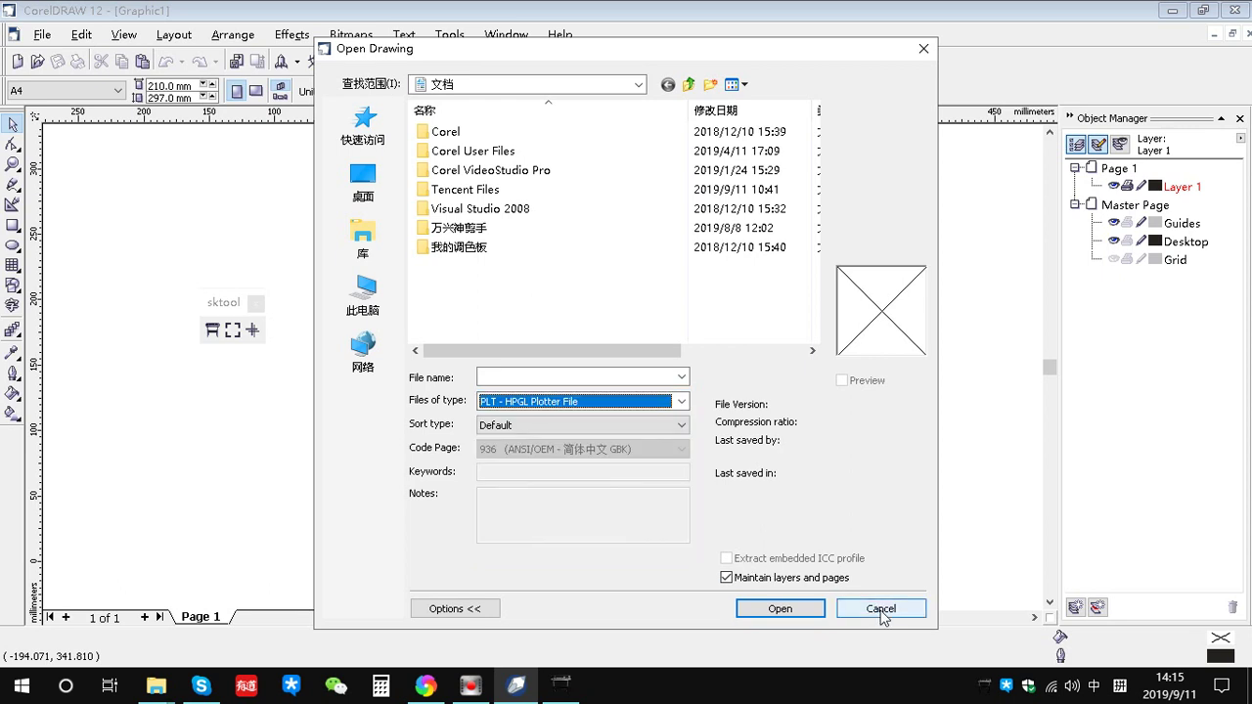
pyautogui.click(880, 611)
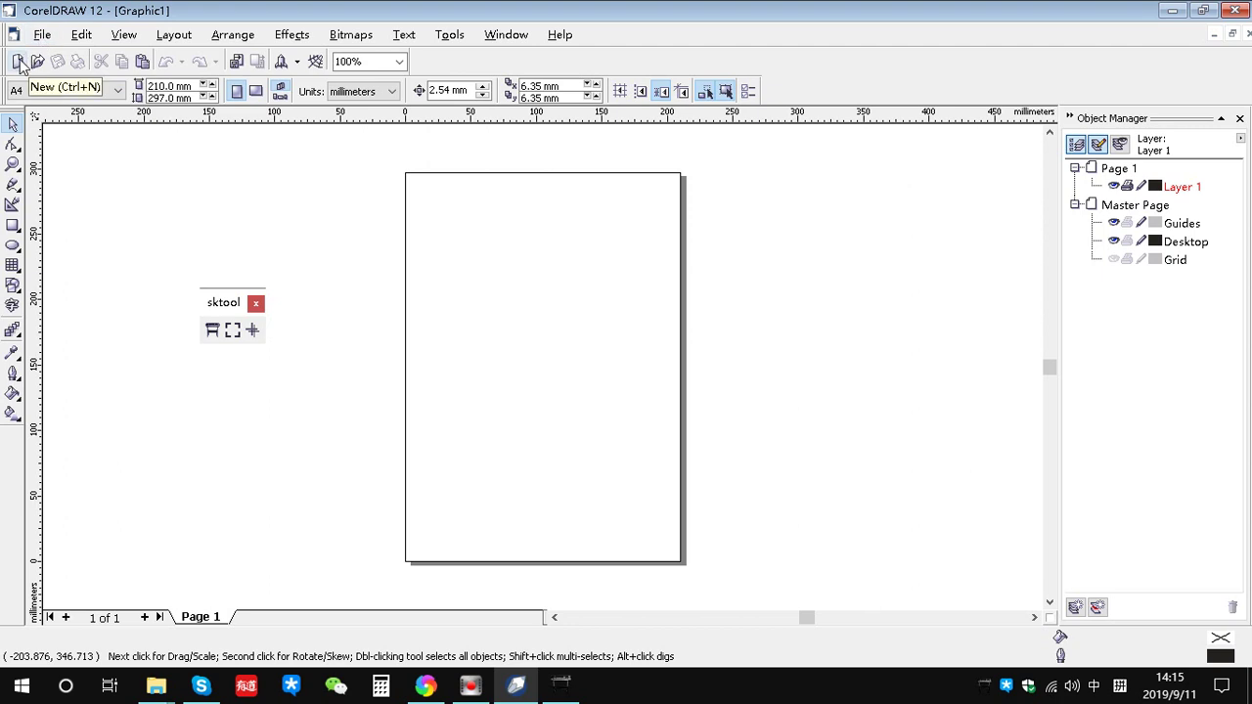
# - Start an import with the file list limited to JPEG images
pyautogui.click(44, 35)
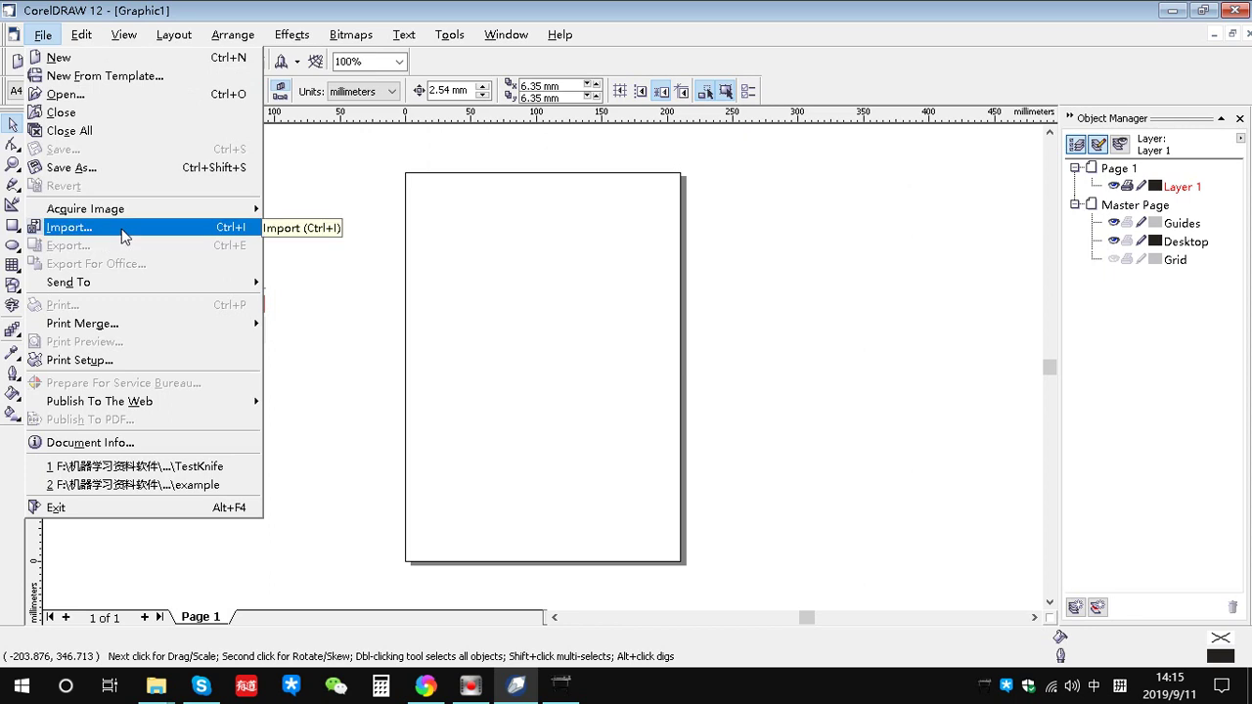
pyautogui.click(123, 236)
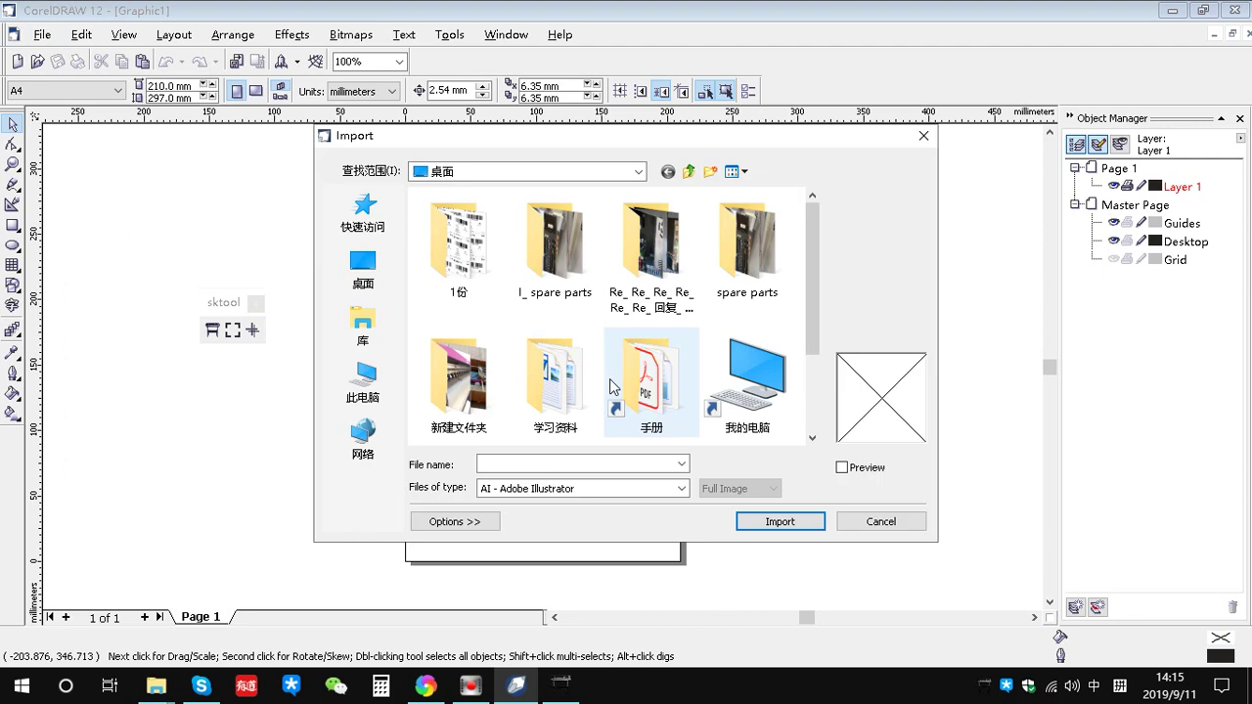
pyautogui.moveTo(811, 251); pyautogui.dragTo(818, 373)
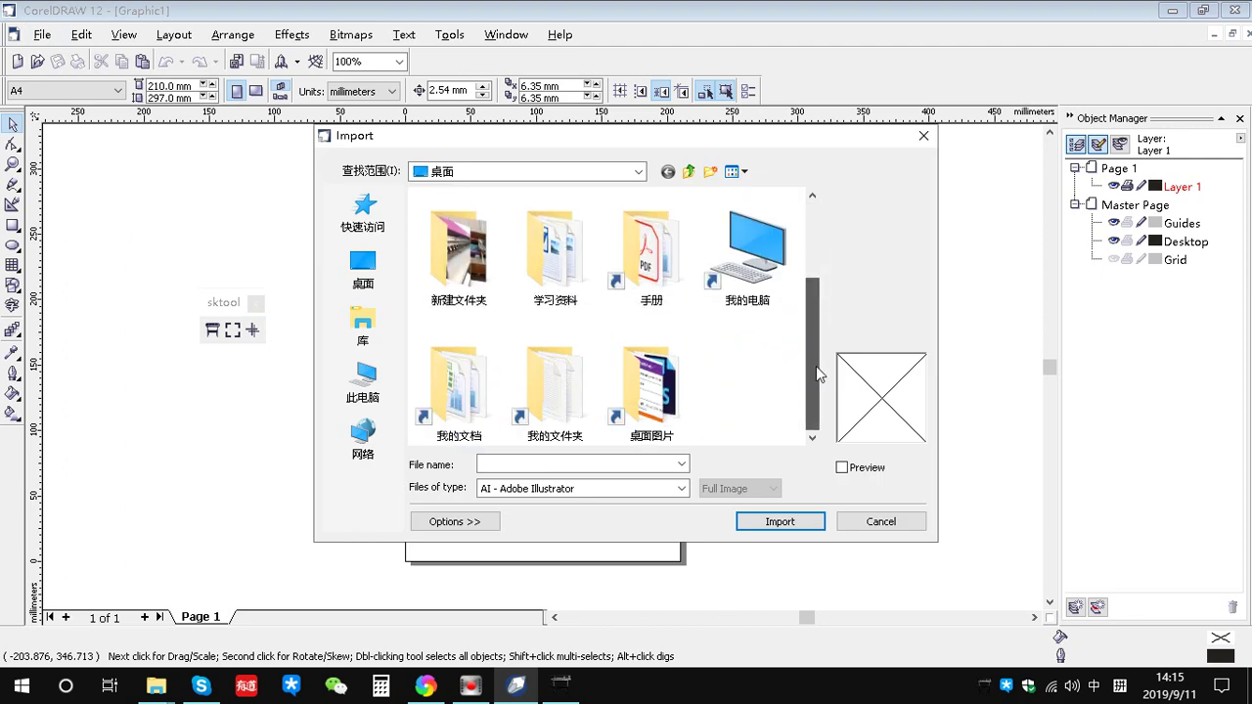
pyautogui.click(680, 488)
pyautogui.scroll(-1, 661, 533)
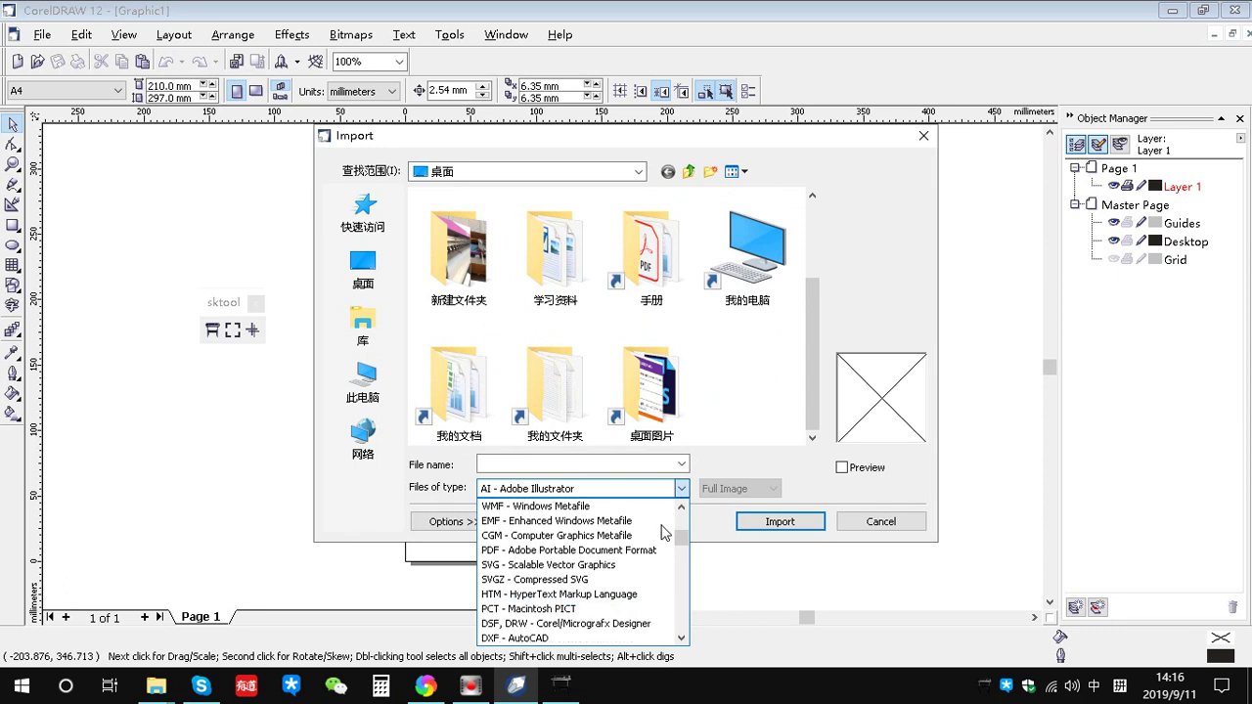
pyautogui.scroll(-1, 661, 533)
pyautogui.scroll(-2, 661, 533)
pyautogui.scroll(-2, 661, 533)
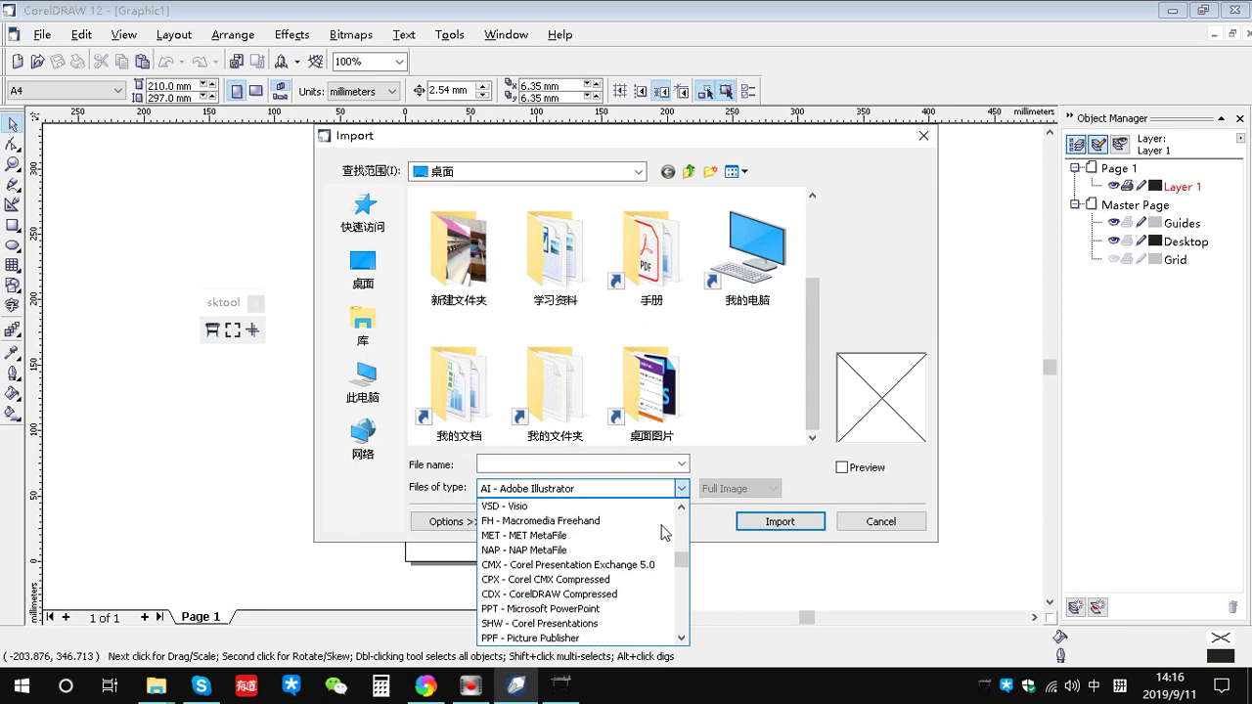
pyautogui.scroll(-2, 661, 532)
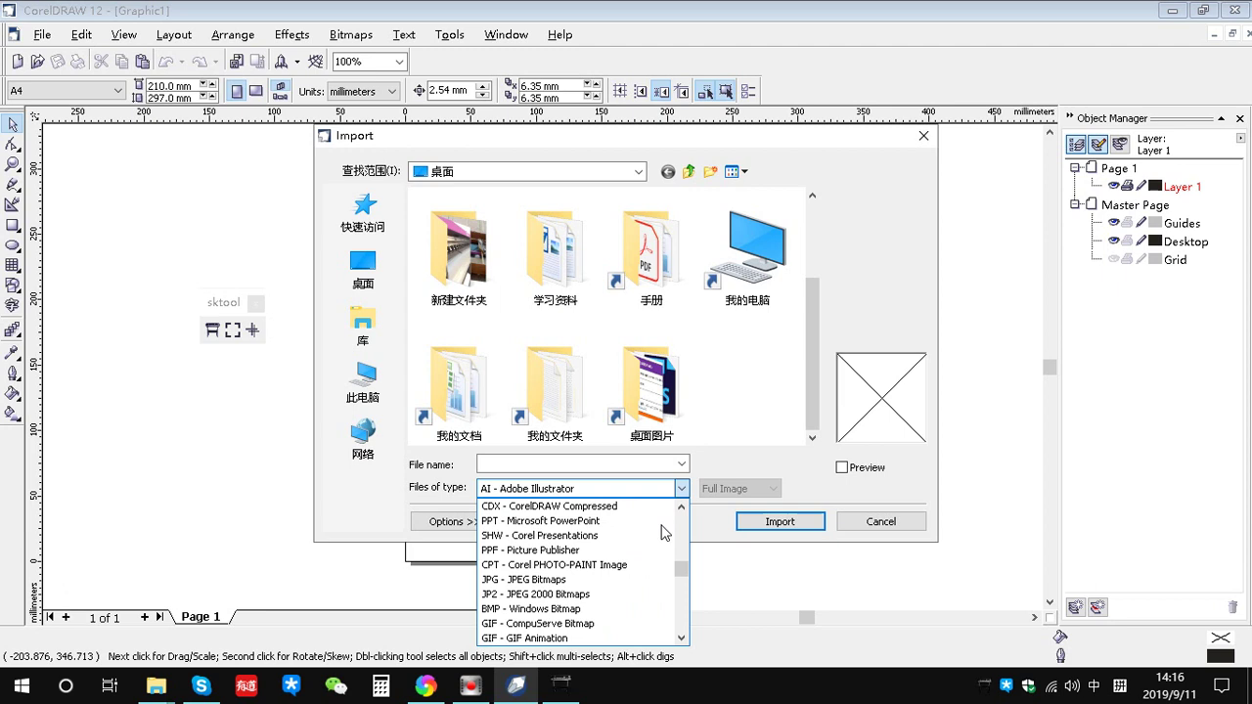
pyautogui.click(590, 580)
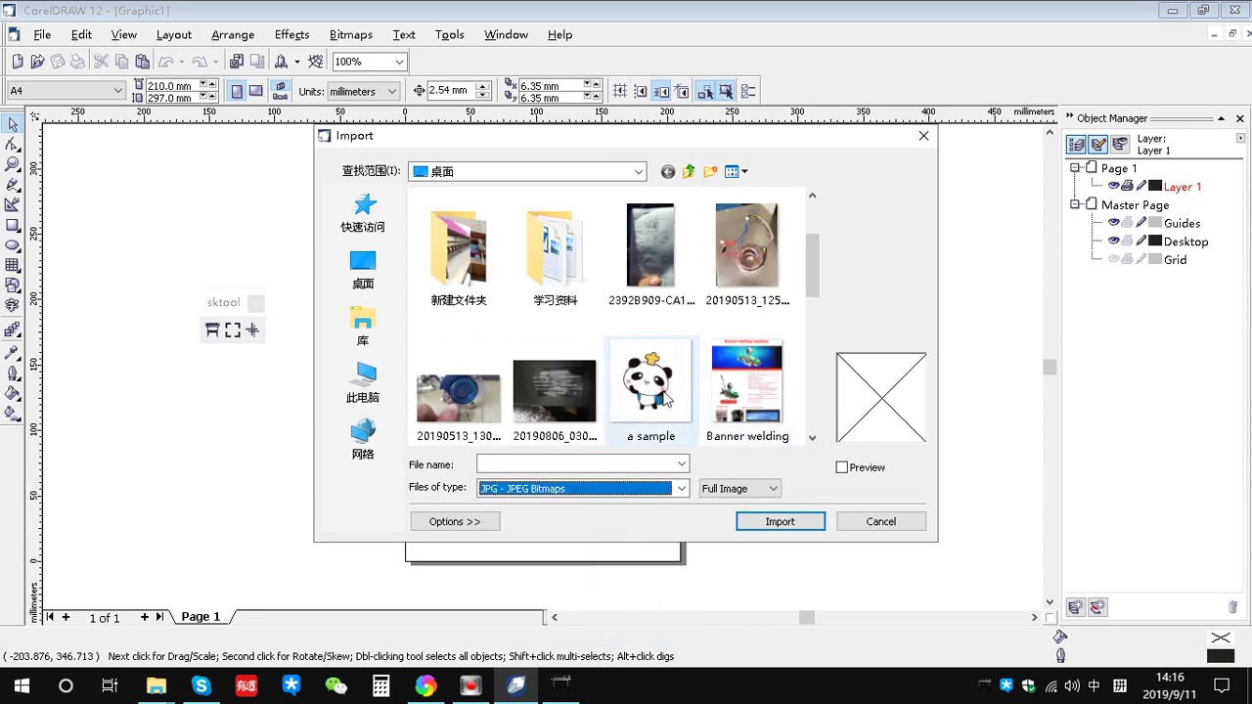
# - Import the panda picture 'a sample' and place it on the A4 page
pyautogui.click(650, 386)
pyautogui.click(800, 533)
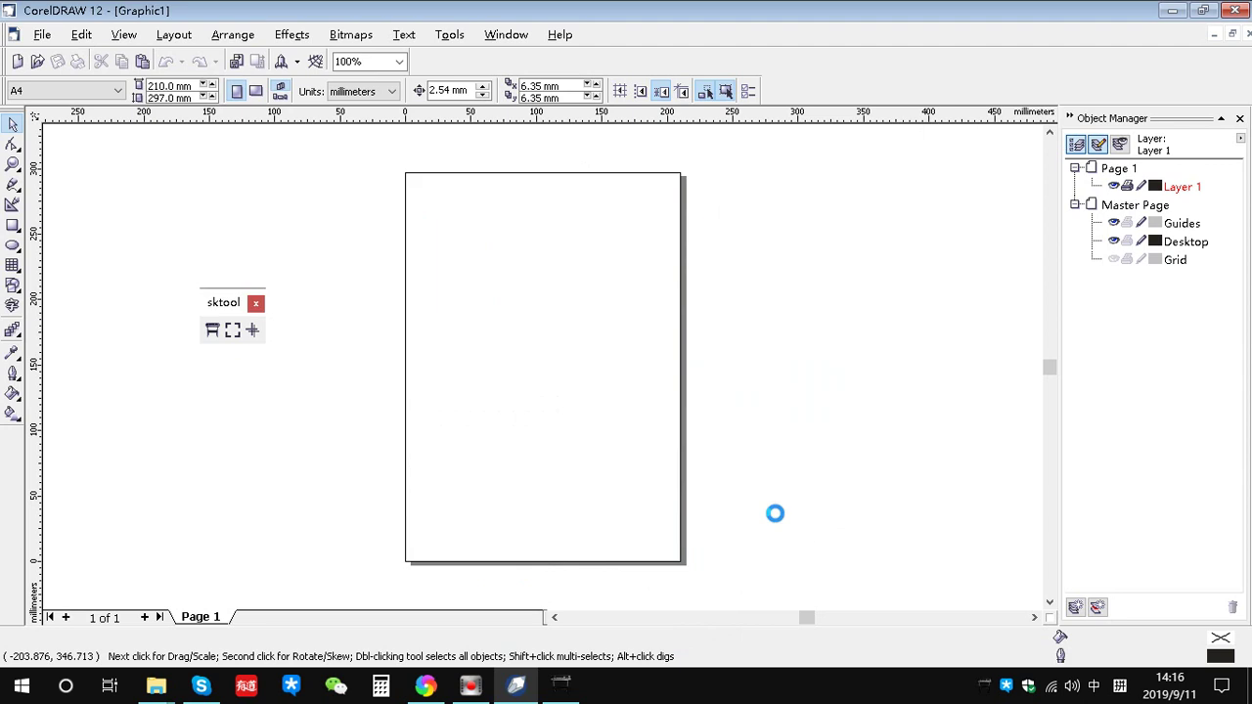
pyautogui.click(466, 230)
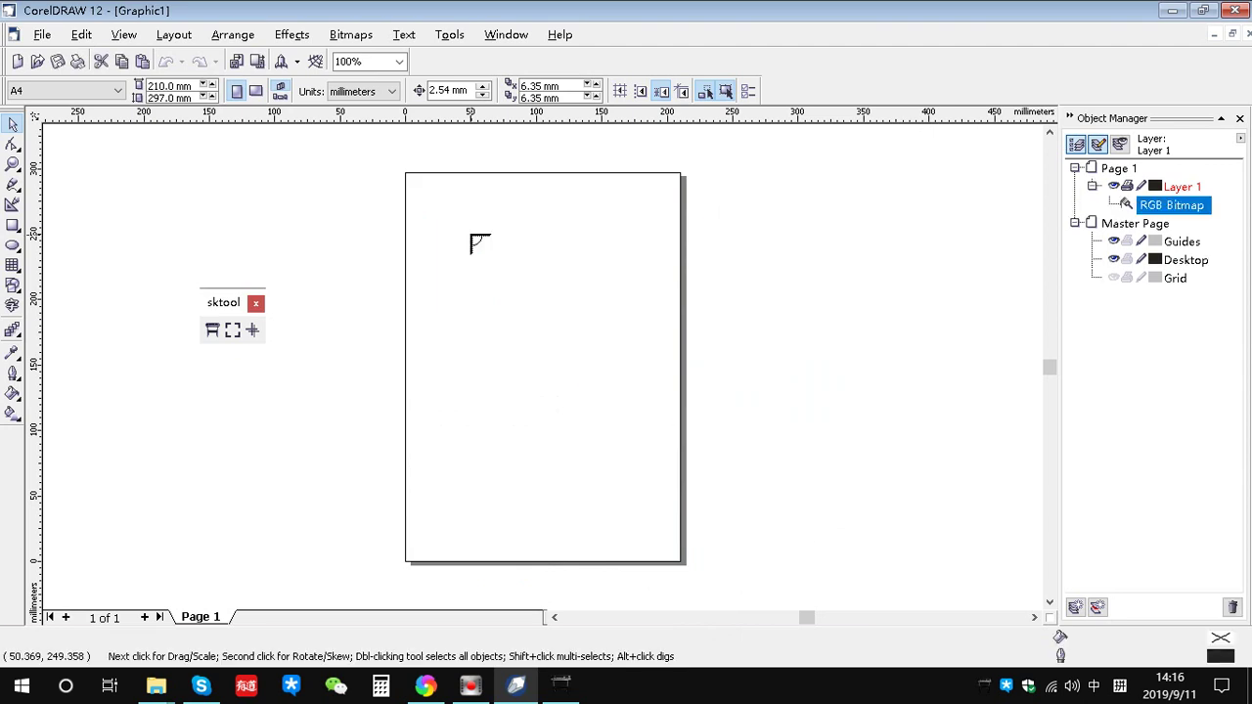
pyautogui.click(109, 140)
pyautogui.scroll(1, 512, 276)
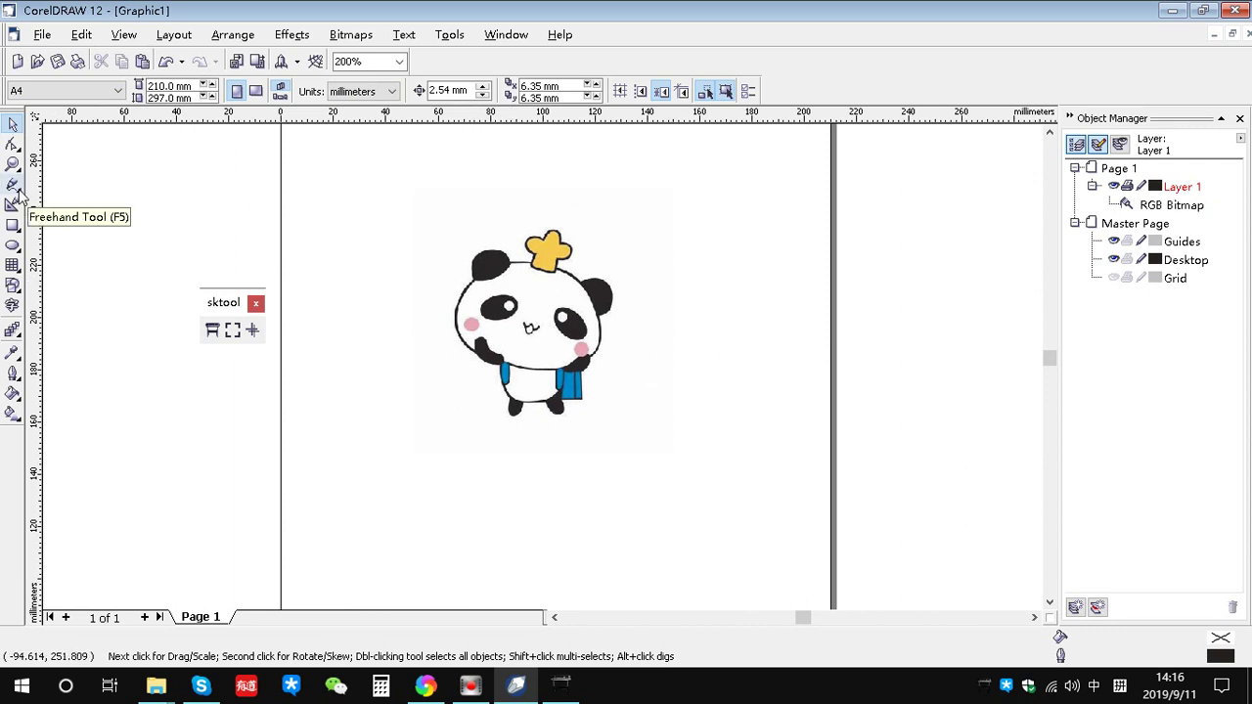
pyautogui.click(17, 191)
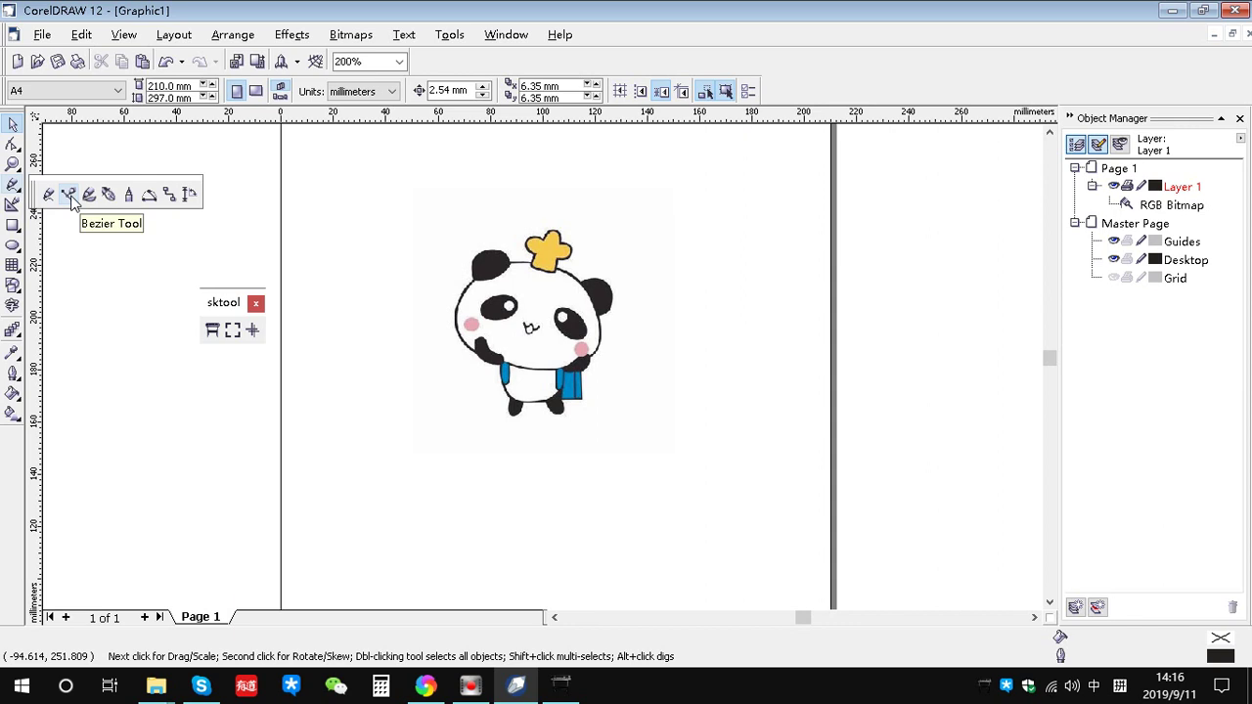
# - With the Bezier tool, trace the outline down the panda's left arm, leg and feet
pyautogui.click(70, 196)
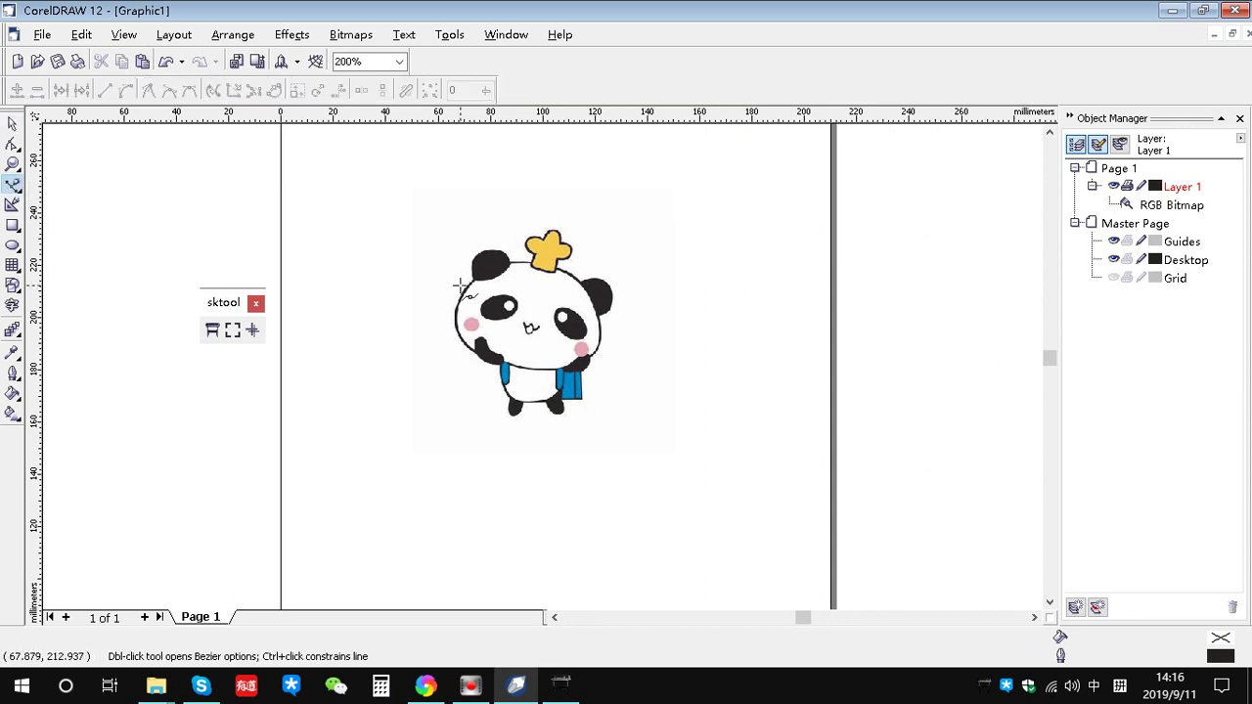
pyautogui.scroll(1, 492, 252)
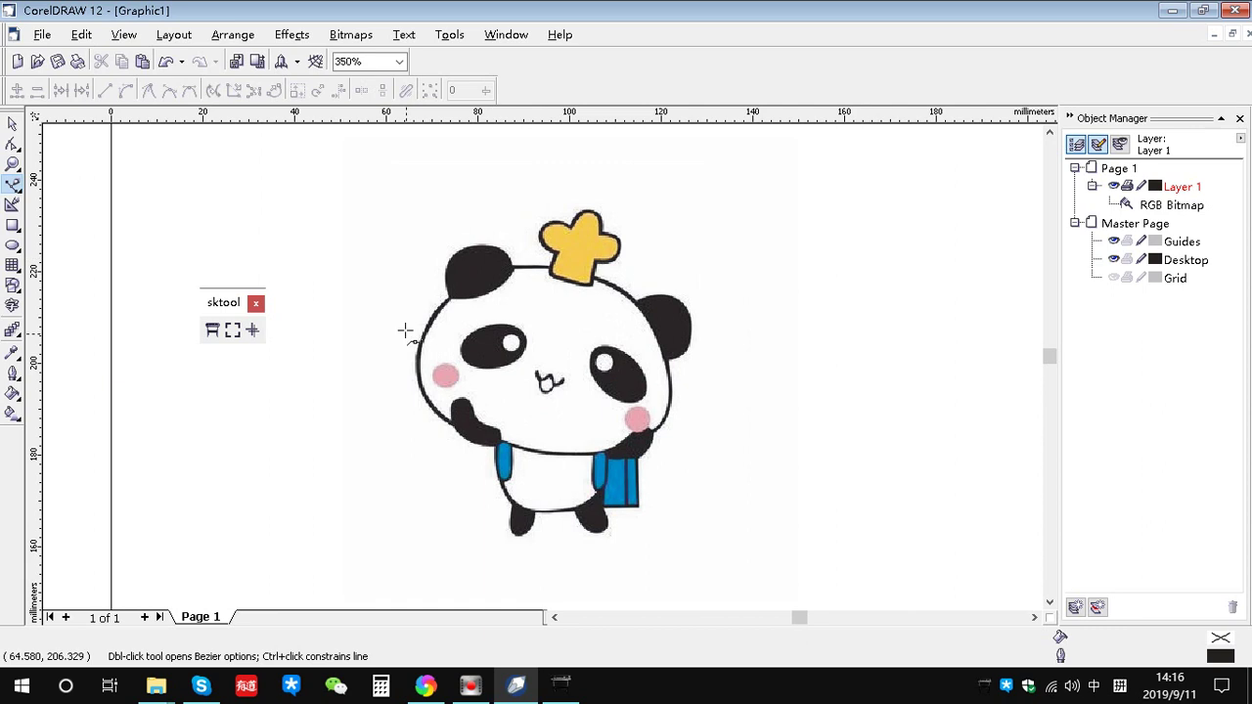
pyautogui.click(416, 320)
pyautogui.click(406, 360)
pyautogui.click(412, 395)
pyautogui.click(429, 418)
pyautogui.click(461, 442)
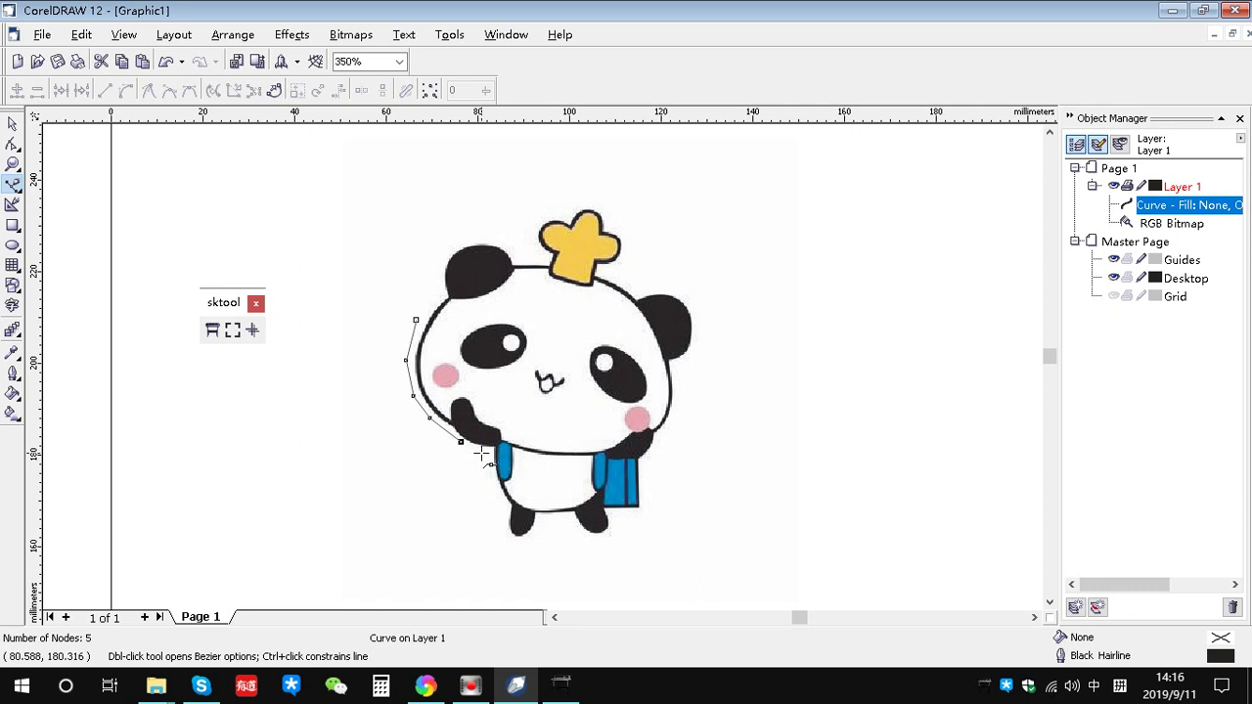
pyautogui.click(478, 452)
pyautogui.click(493, 486)
pyautogui.click(501, 506)
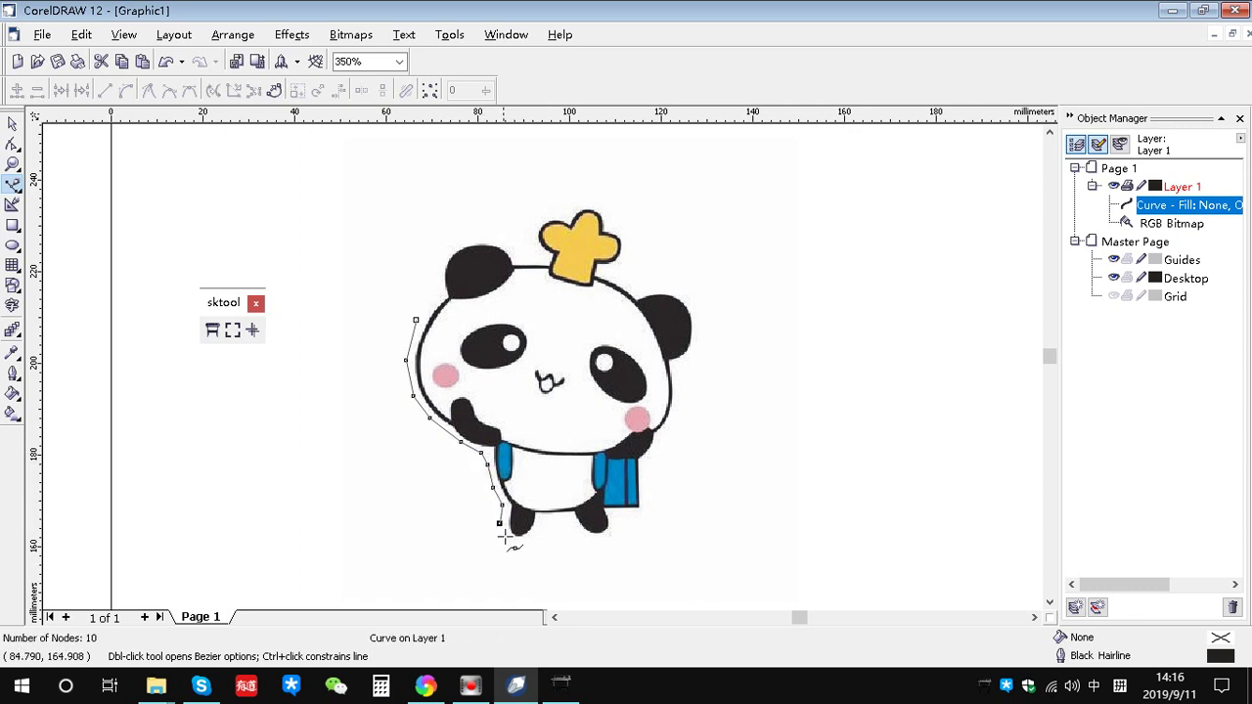
pyautogui.moveTo(508, 542); pyautogui.dragTo(532, 548)
pyautogui.click(533, 547)
pyautogui.click(568, 520)
pyautogui.click(580, 533)
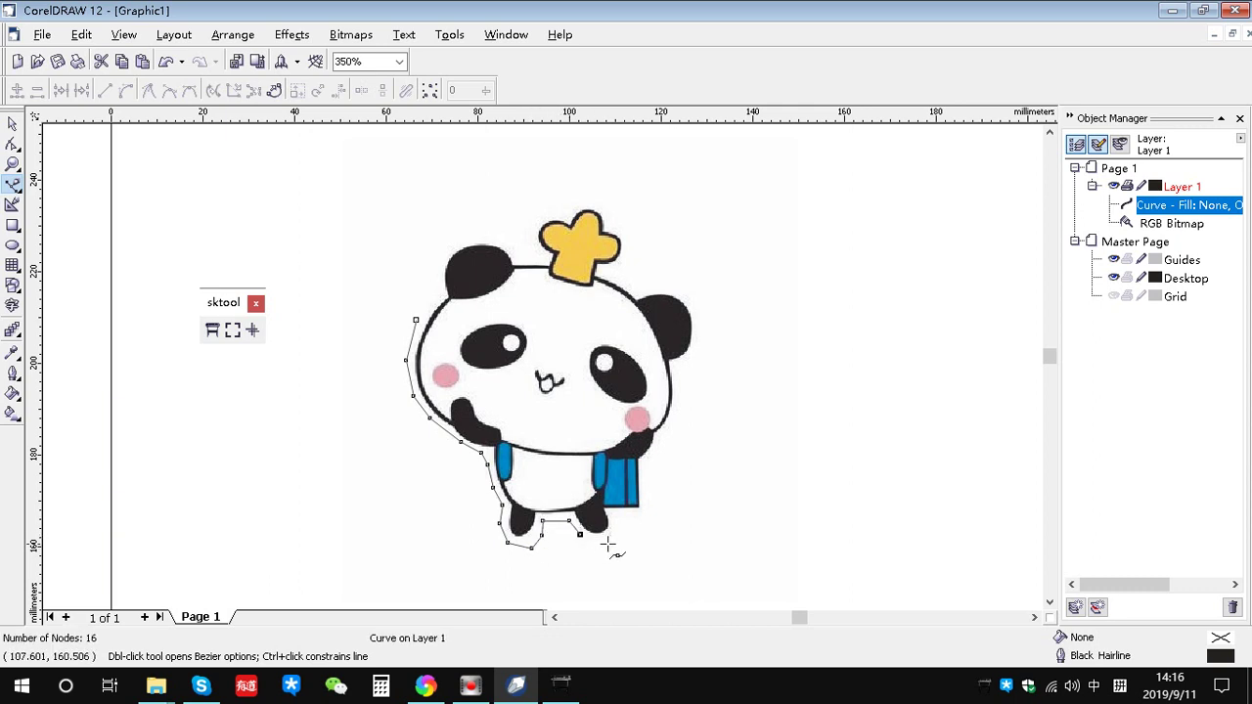
pyautogui.click(611, 544)
pyautogui.click(611, 510)
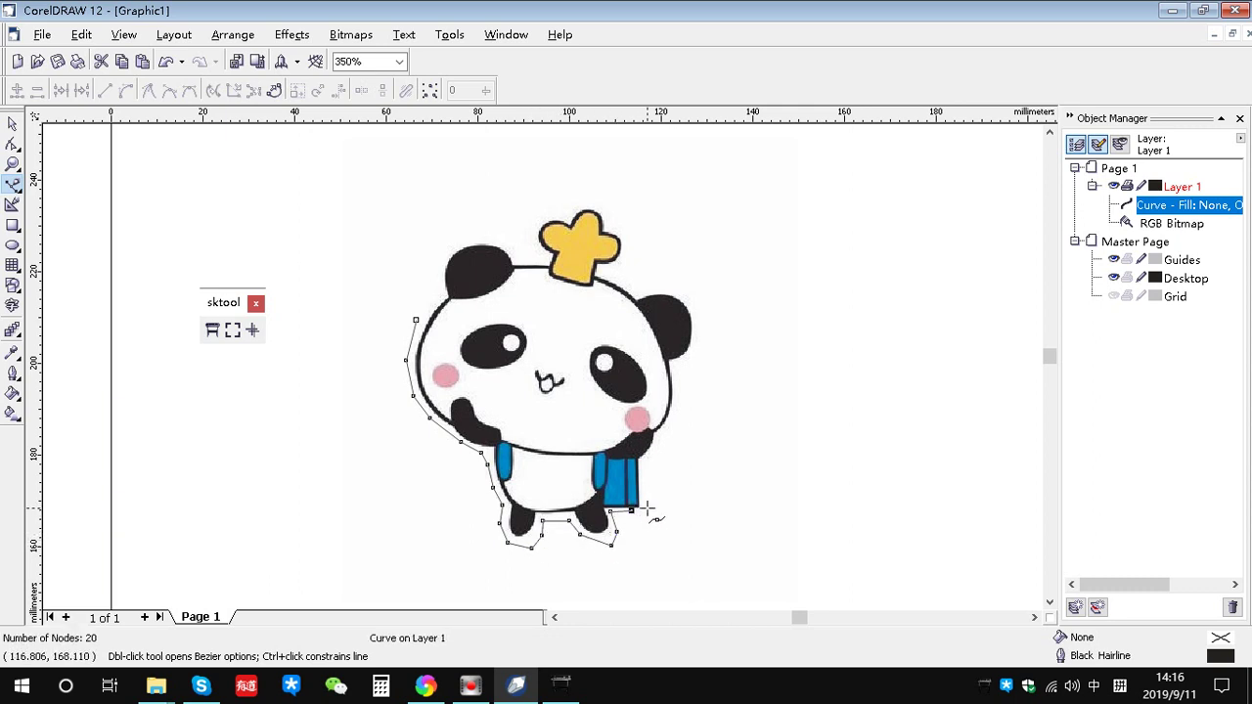
pyautogui.click(648, 509)
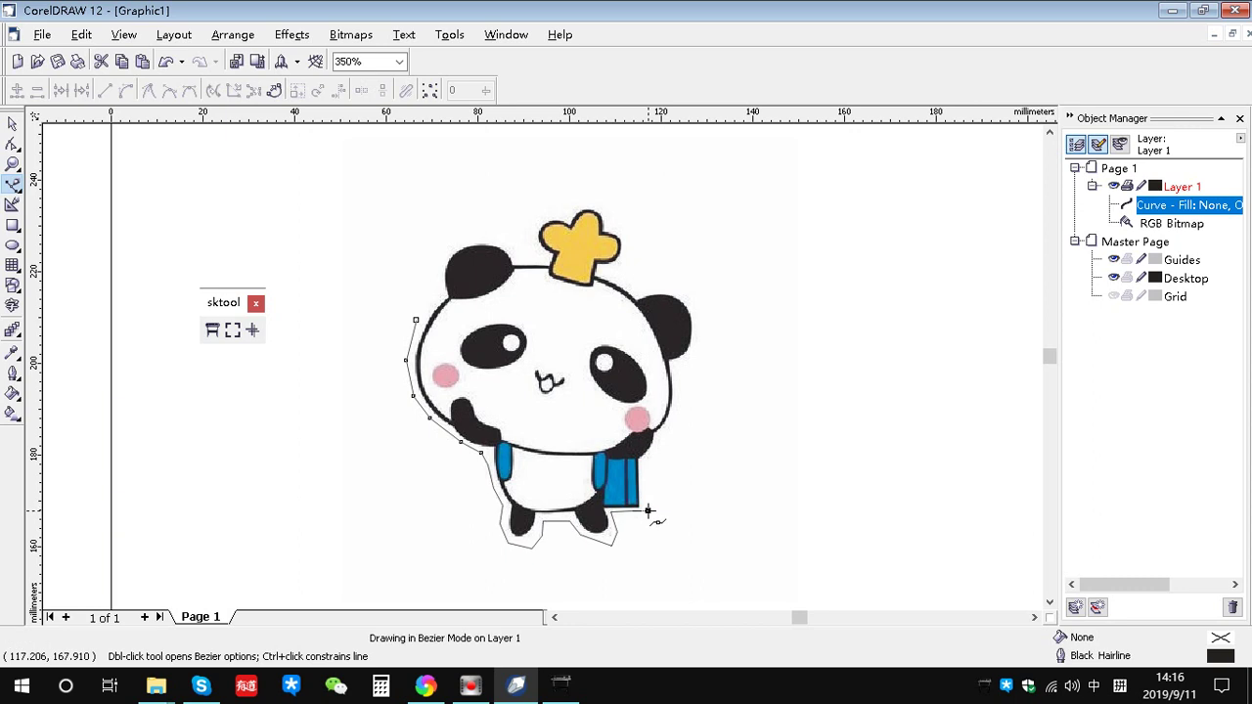
# - Continue the outline up the right side, around the ear and crown, closing at the start
pyautogui.click(647, 457)
pyautogui.click(656, 442)
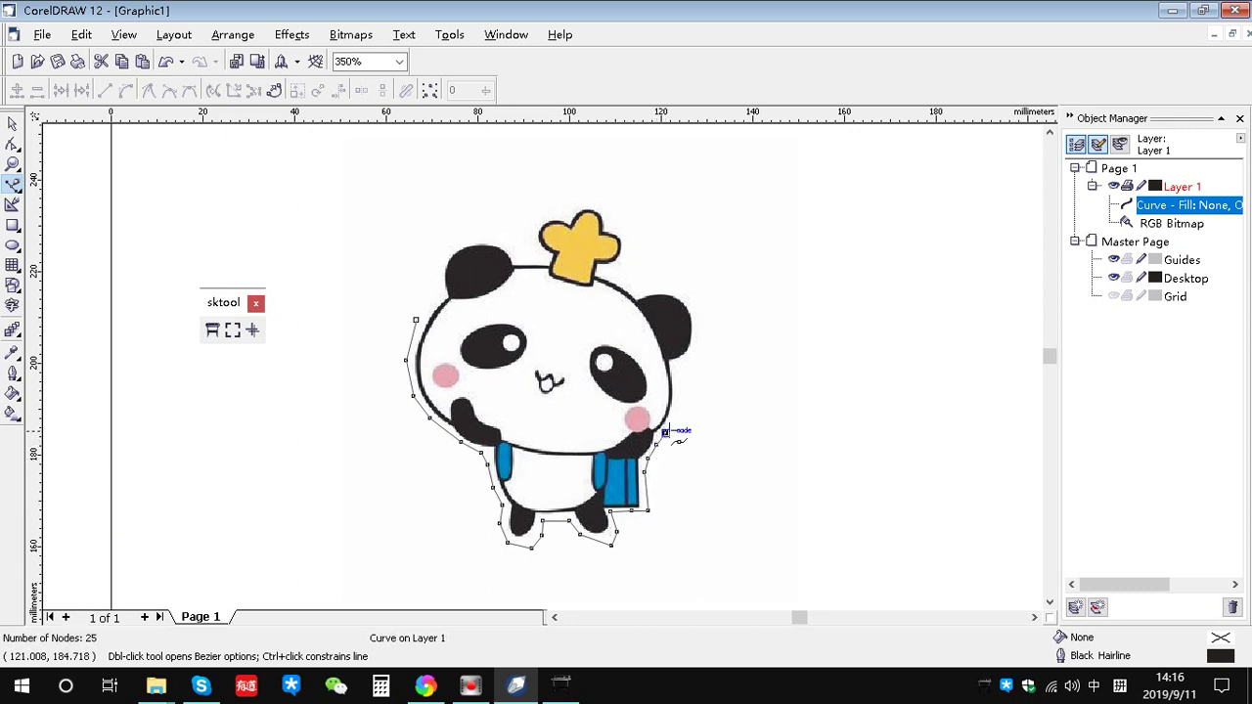
pyautogui.click(679, 372)
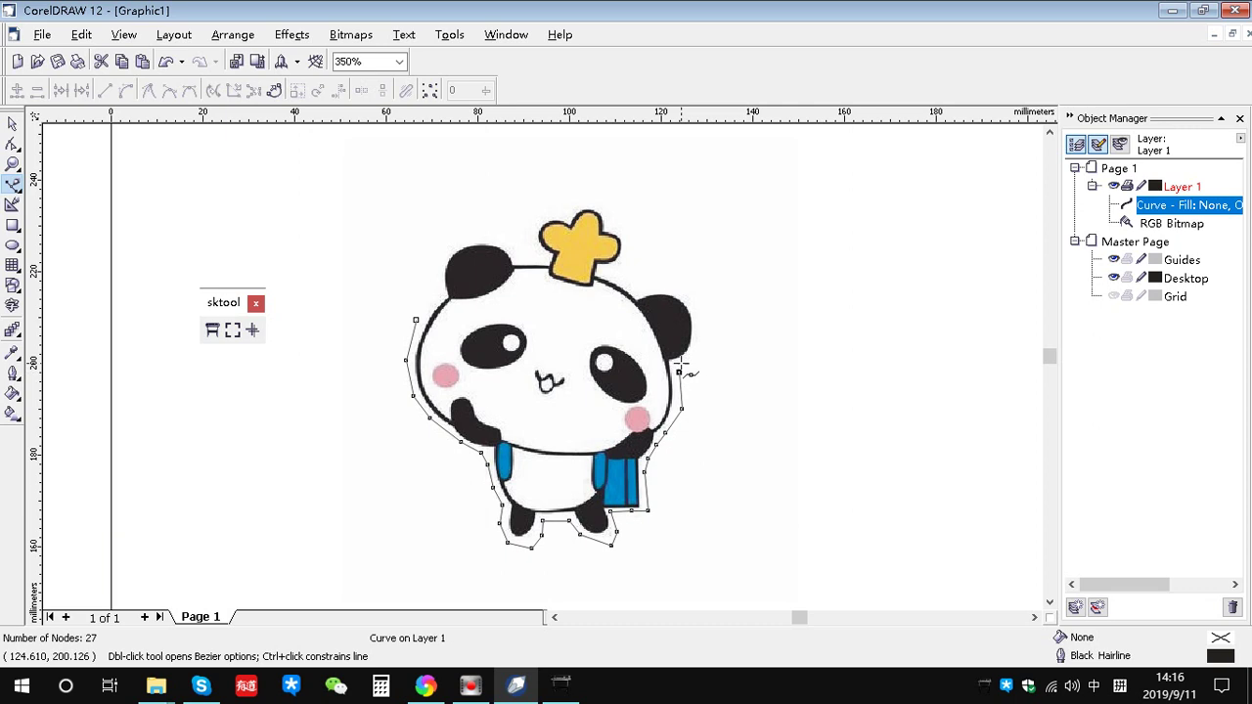
pyautogui.click(702, 321)
pyautogui.click(669, 283)
pyautogui.click(644, 282)
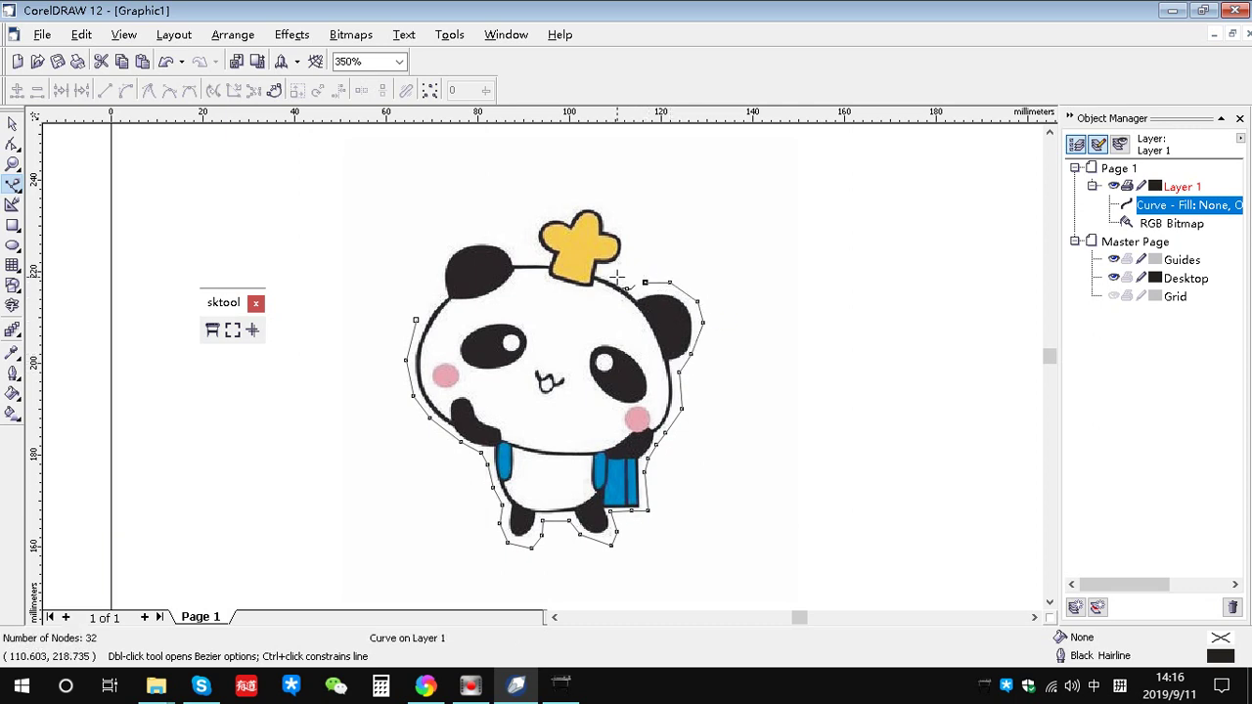
pyautogui.click(624, 258)
pyautogui.click(626, 231)
pyautogui.click(602, 203)
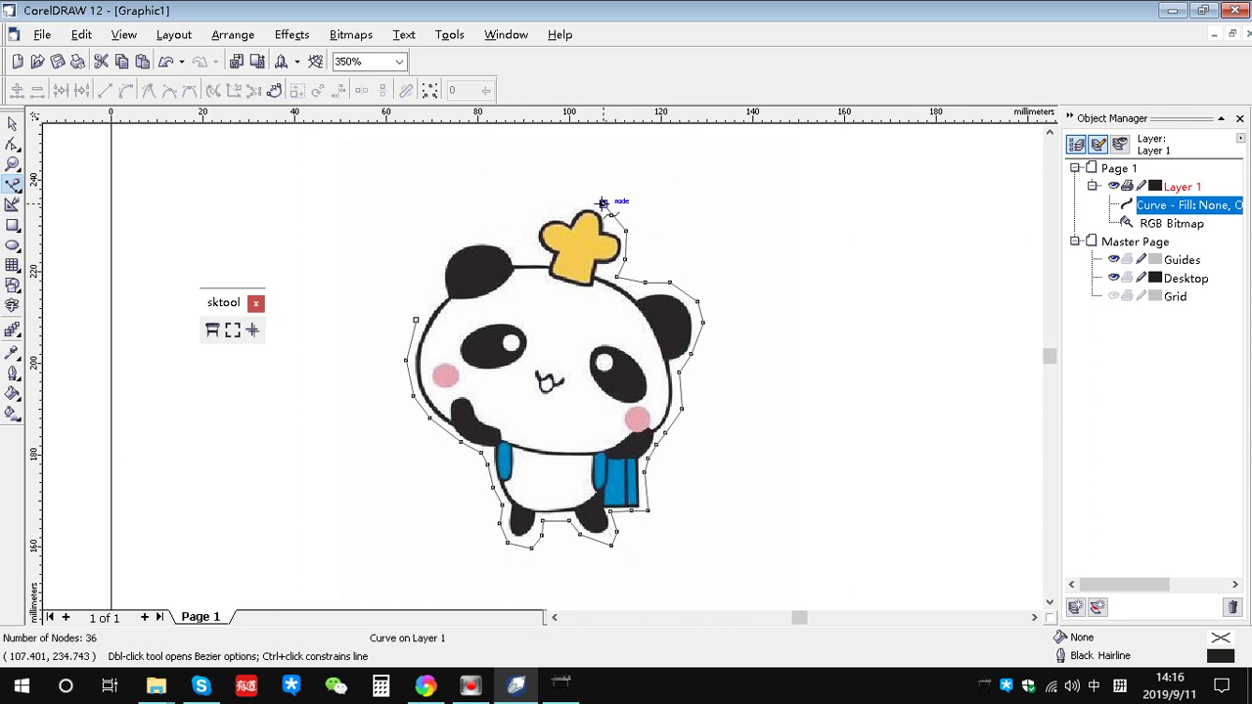
pyautogui.click(546, 209)
pyautogui.click(518, 223)
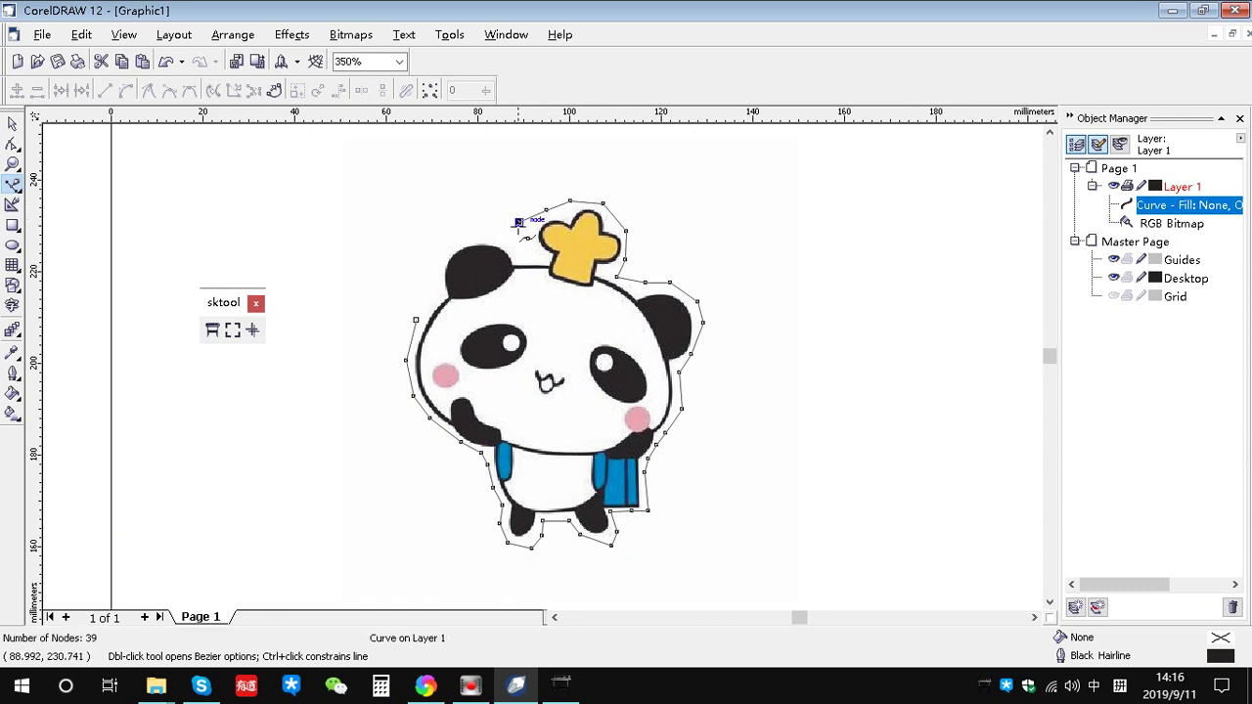
pyautogui.click(489, 227)
pyautogui.click(448, 236)
pyautogui.click(431, 266)
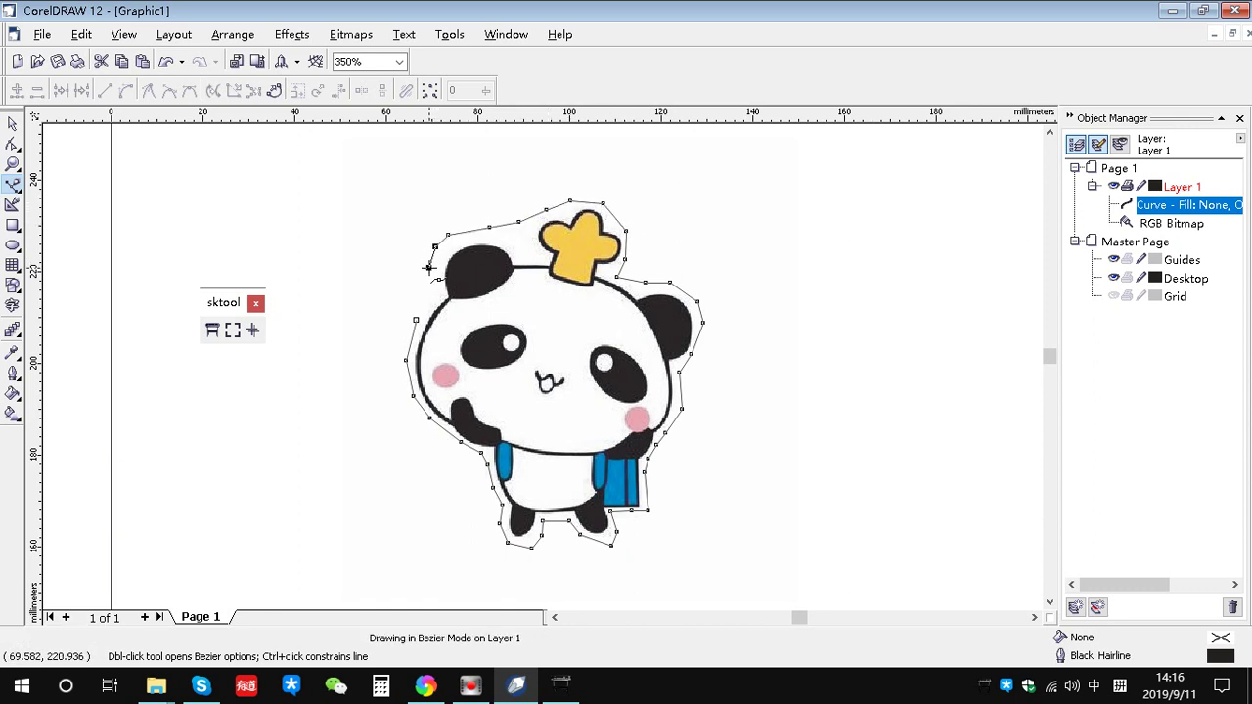
pyautogui.click(425, 291)
pyautogui.click(415, 320)
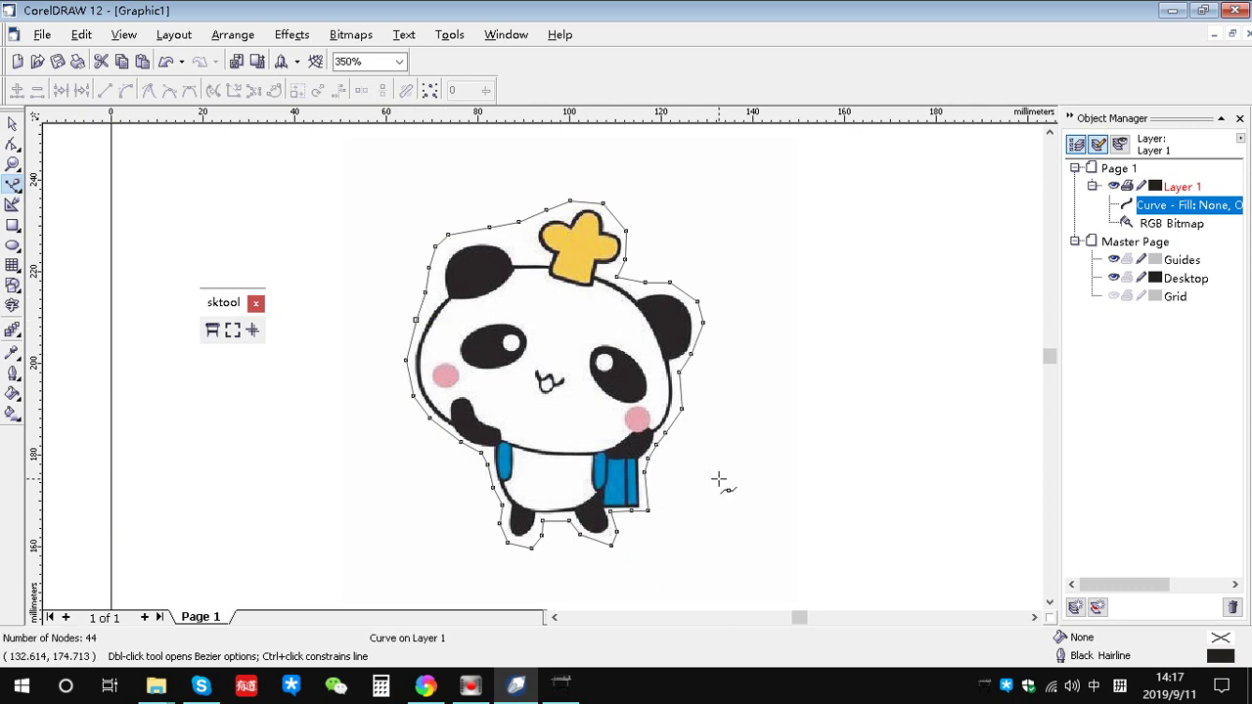
# - Select the traced curve, add sktool registration marks, then select all the artwork
pyautogui.click(13, 122)
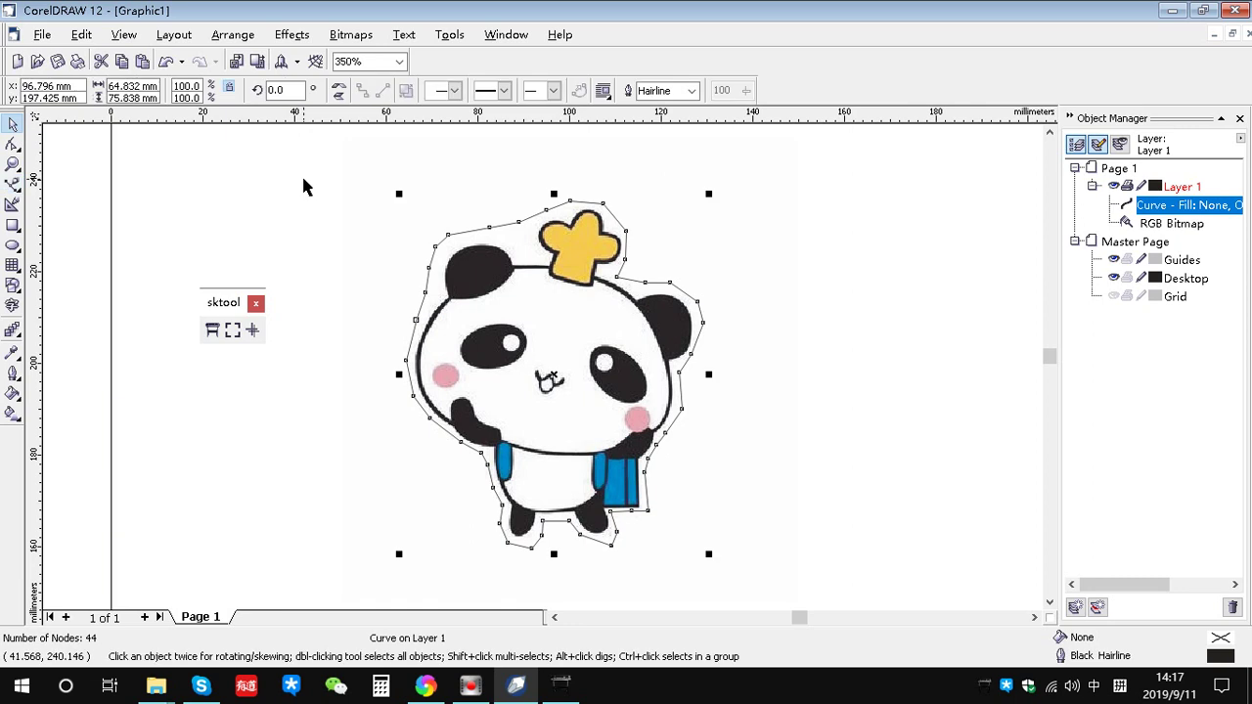
pyautogui.click(302, 173)
pyautogui.moveTo(339, 162); pyautogui.dragTo(736, 575)
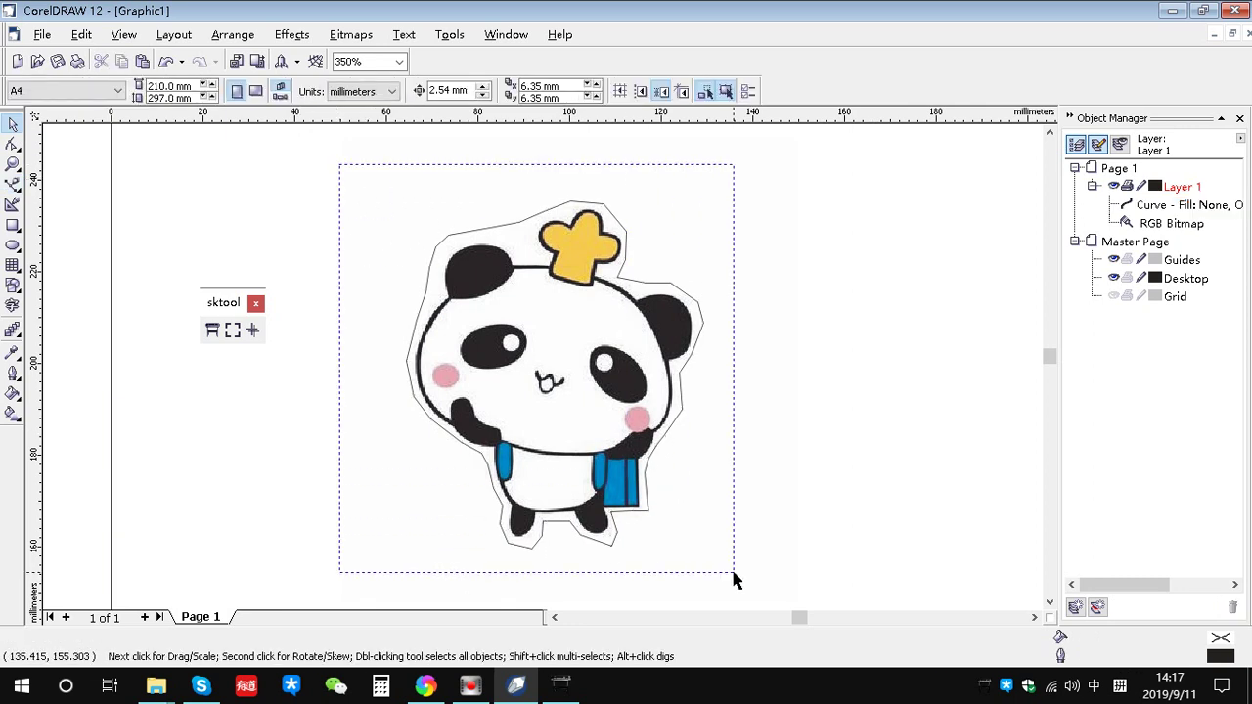
pyautogui.click(232, 330)
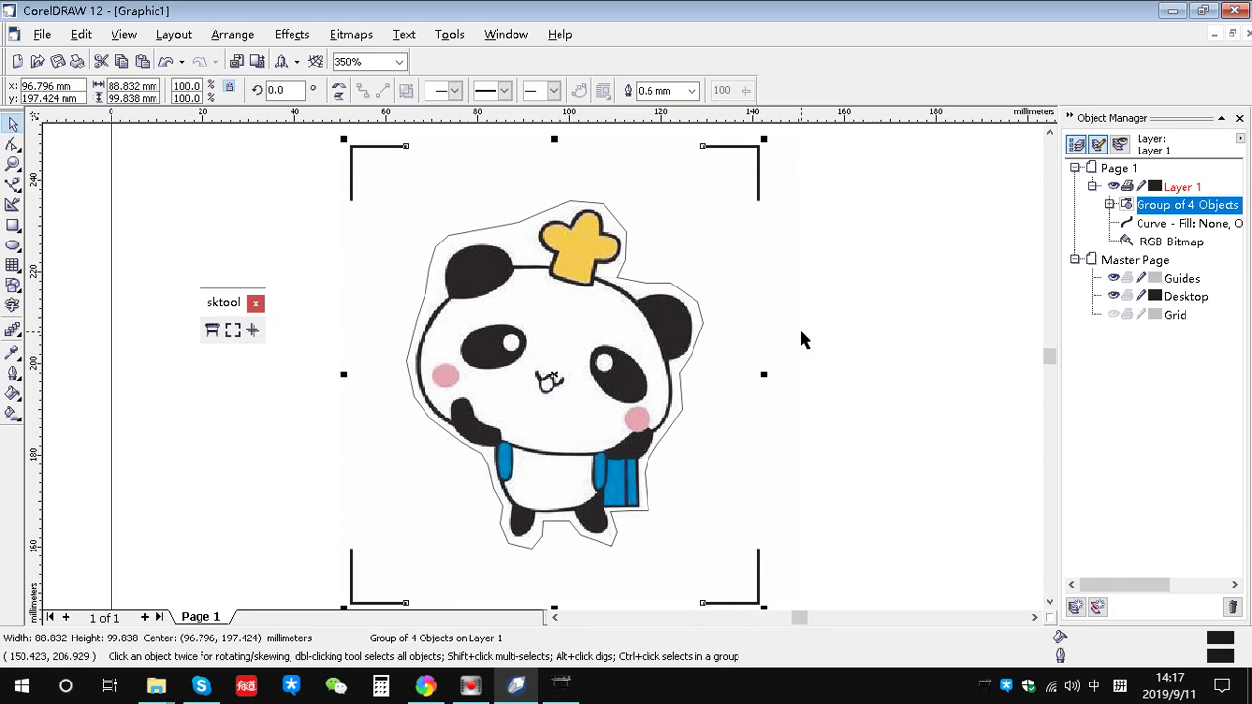
pyautogui.scroll(-1, 798, 333)
pyautogui.scroll(-1, 799, 337)
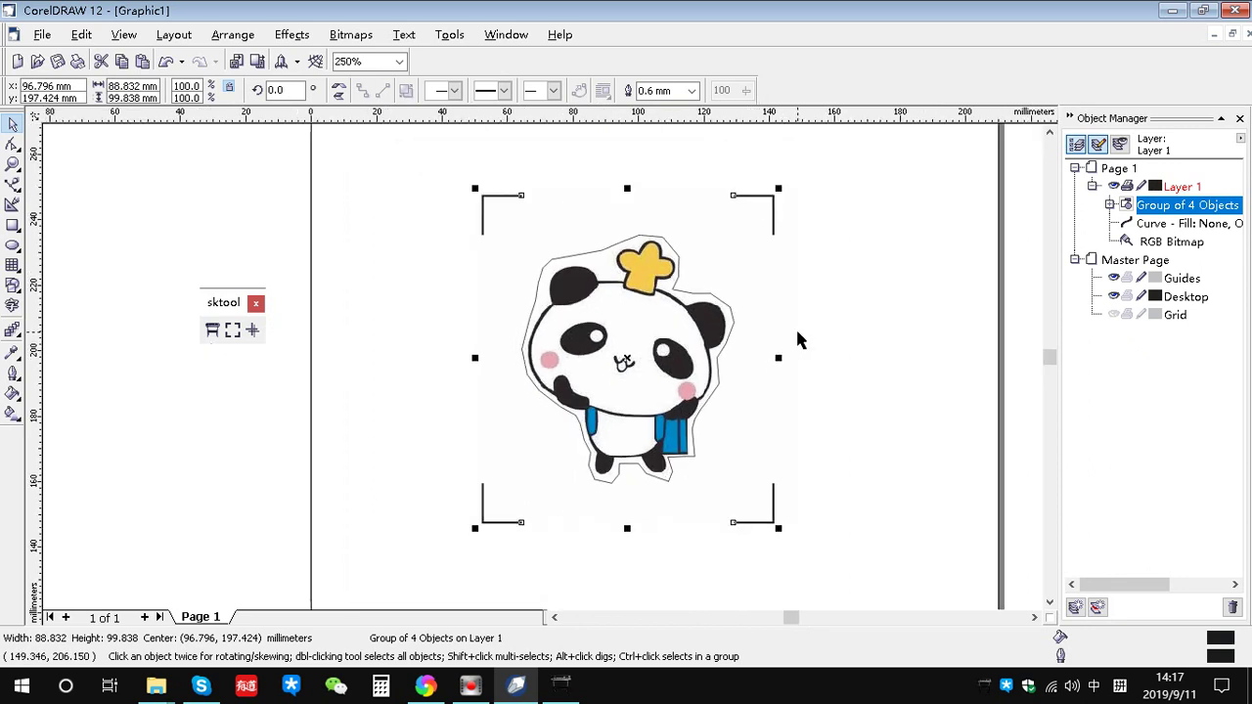
pyautogui.moveTo(391, 156); pyautogui.dragTo(813, 551)
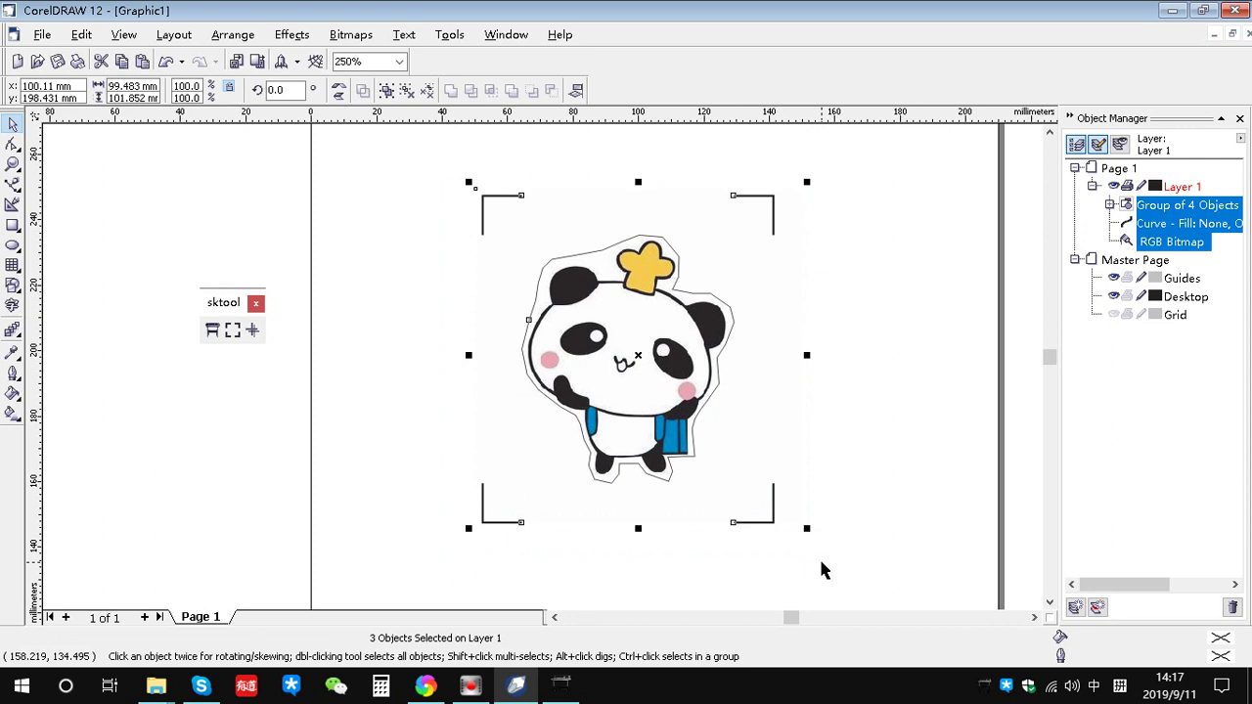
# - Copy the panda, outline and marks onto a new Page 2 and drag the outline aside
pyautogui.rightClick(690, 378)
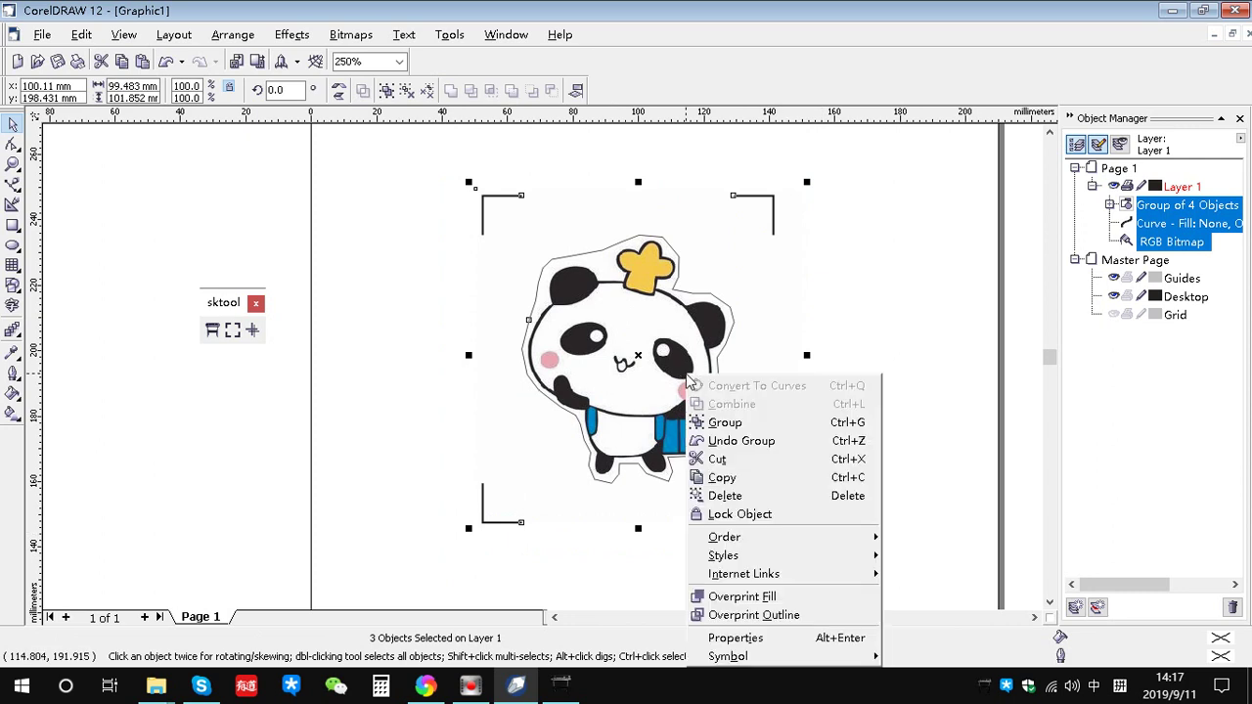
pyautogui.click(724, 477)
pyautogui.click(144, 618)
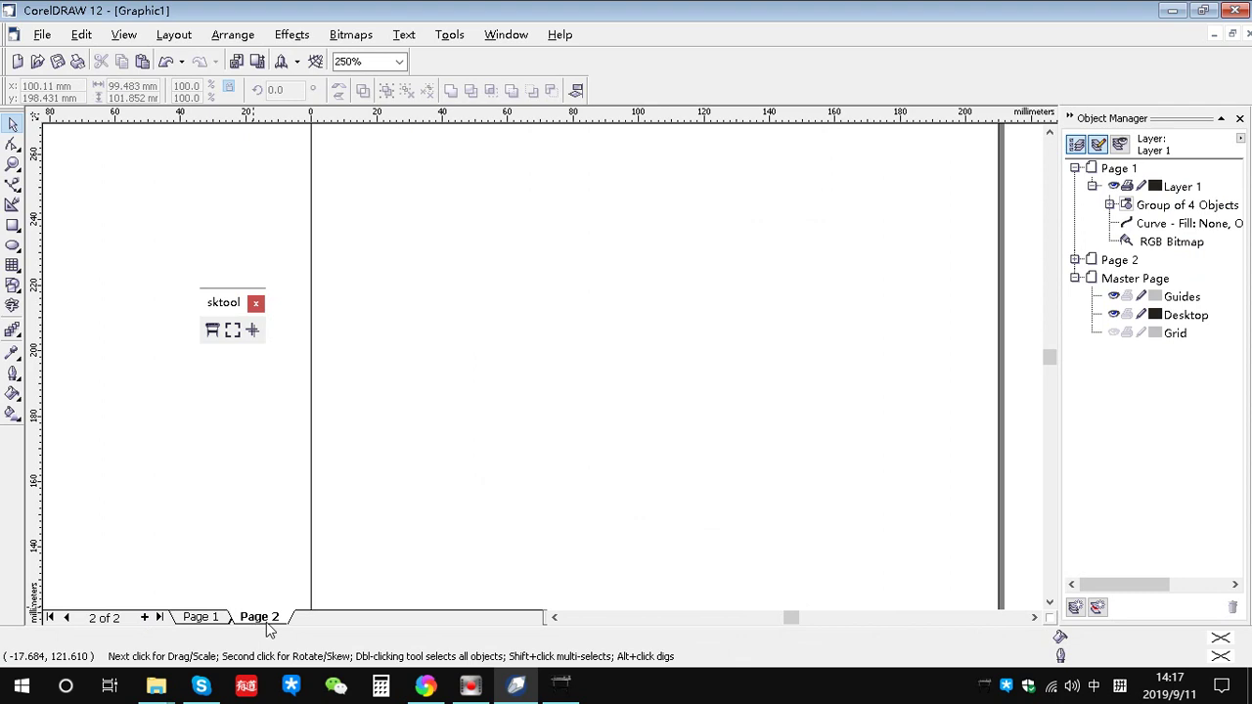
pyautogui.hotkey('ctrl', 'v')
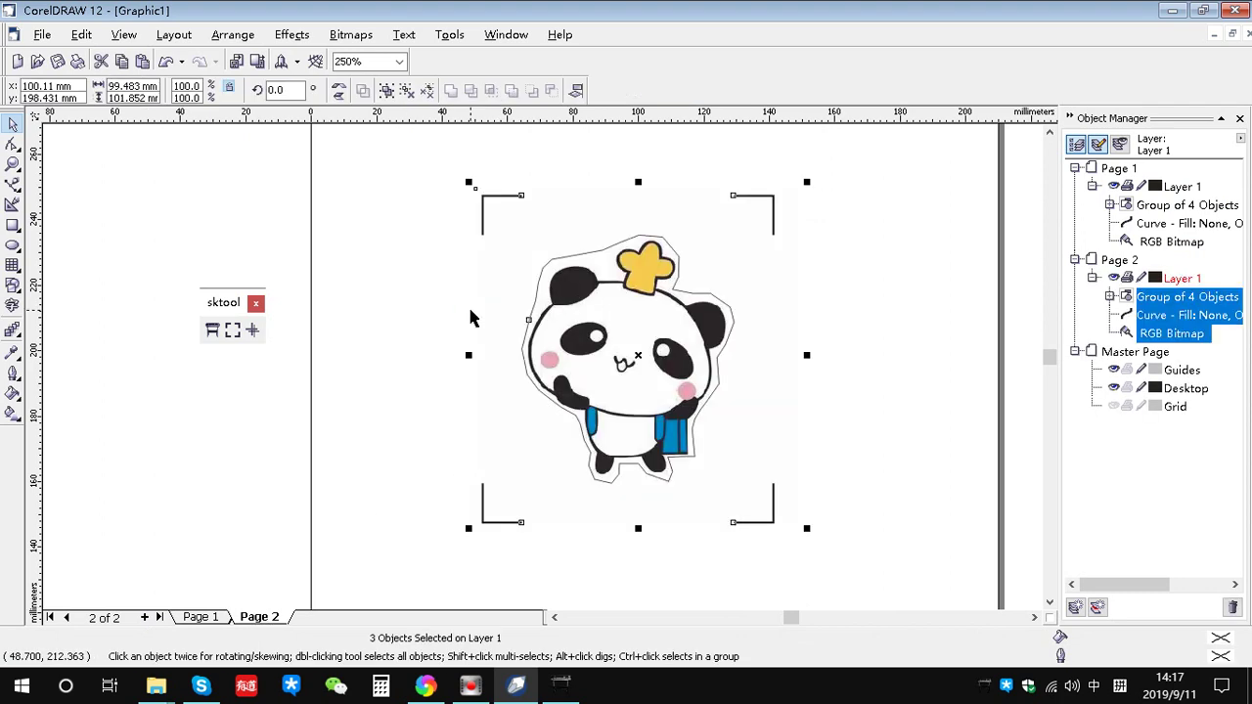
pyautogui.click(599, 358)
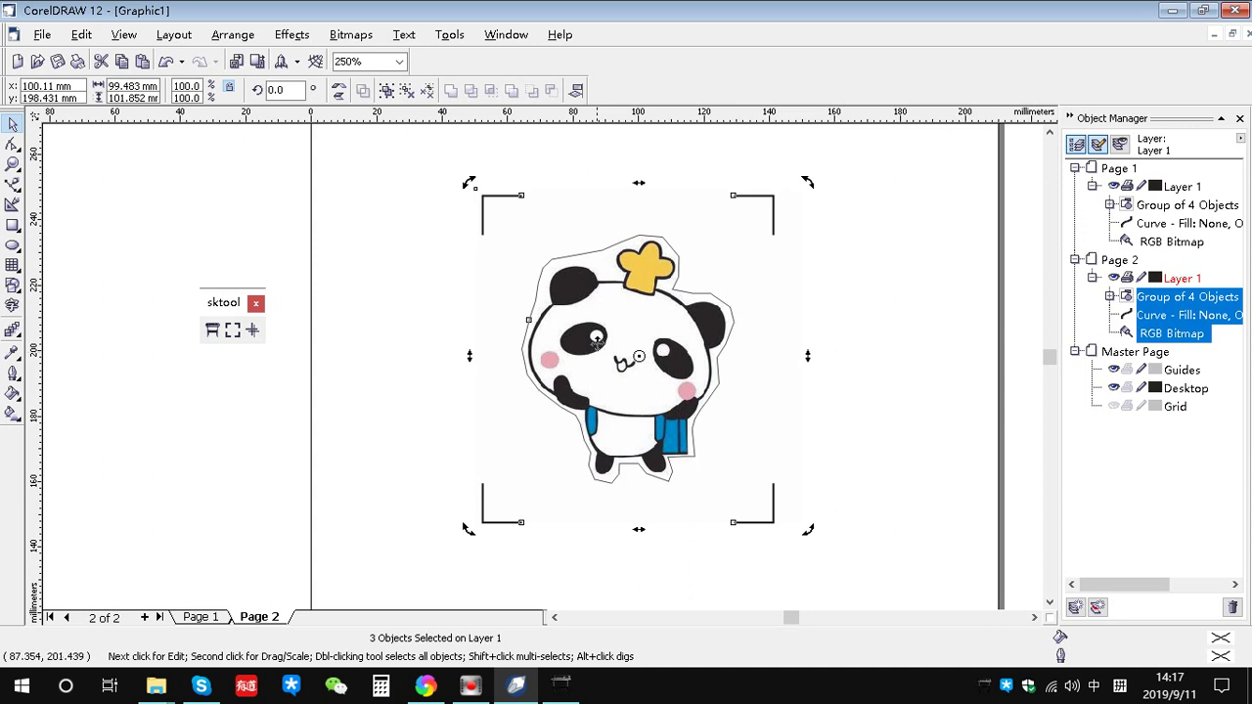
pyautogui.moveTo(598, 358); pyautogui.dragTo(428, 404)
pyautogui.moveTo(680, 330)
pyautogui.mouseDown()
pyautogui.moveTo(681, 315)
pyautogui.moveTo(450, 350)
pyautogui.mouseUp()
pyautogui.keyDown('ctrl'); pyautogui.click(681, 310); pyautogui.keyUp('ctrl')
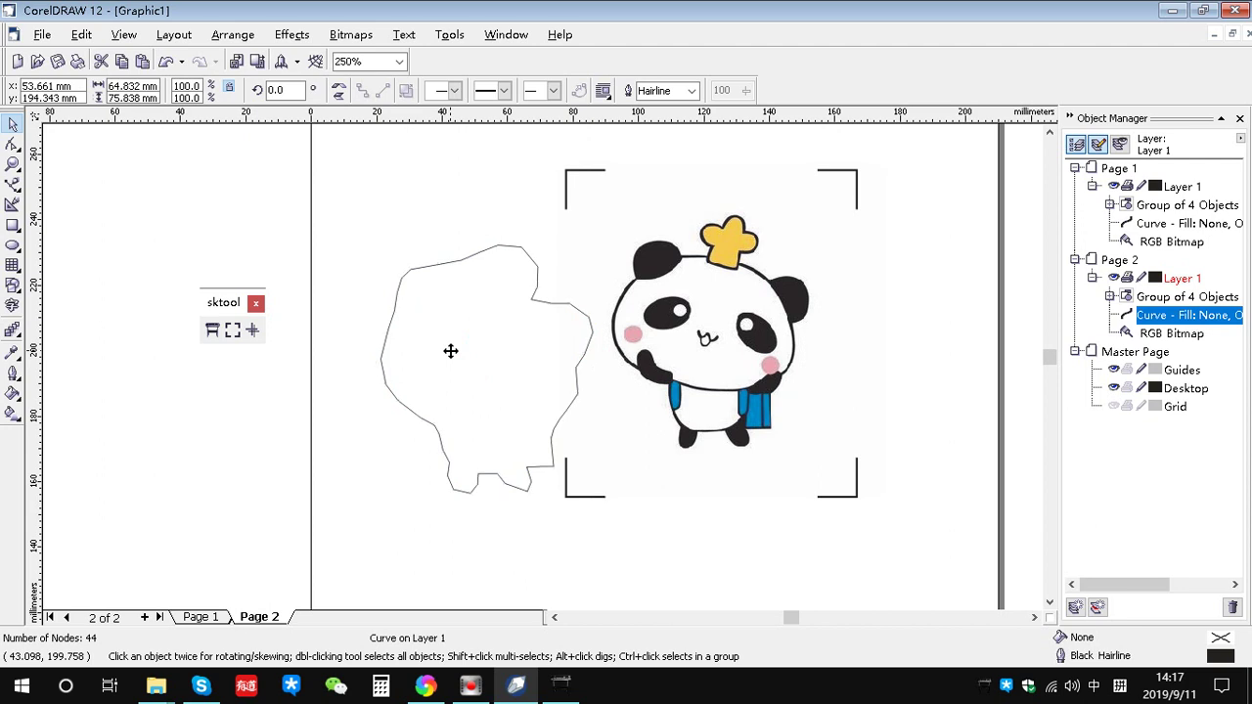
# - Undo the last move and send the outline curve behind the panda image
pyautogui.hotkey('ctrl', 'z')
pyautogui.rightClick(700, 318)
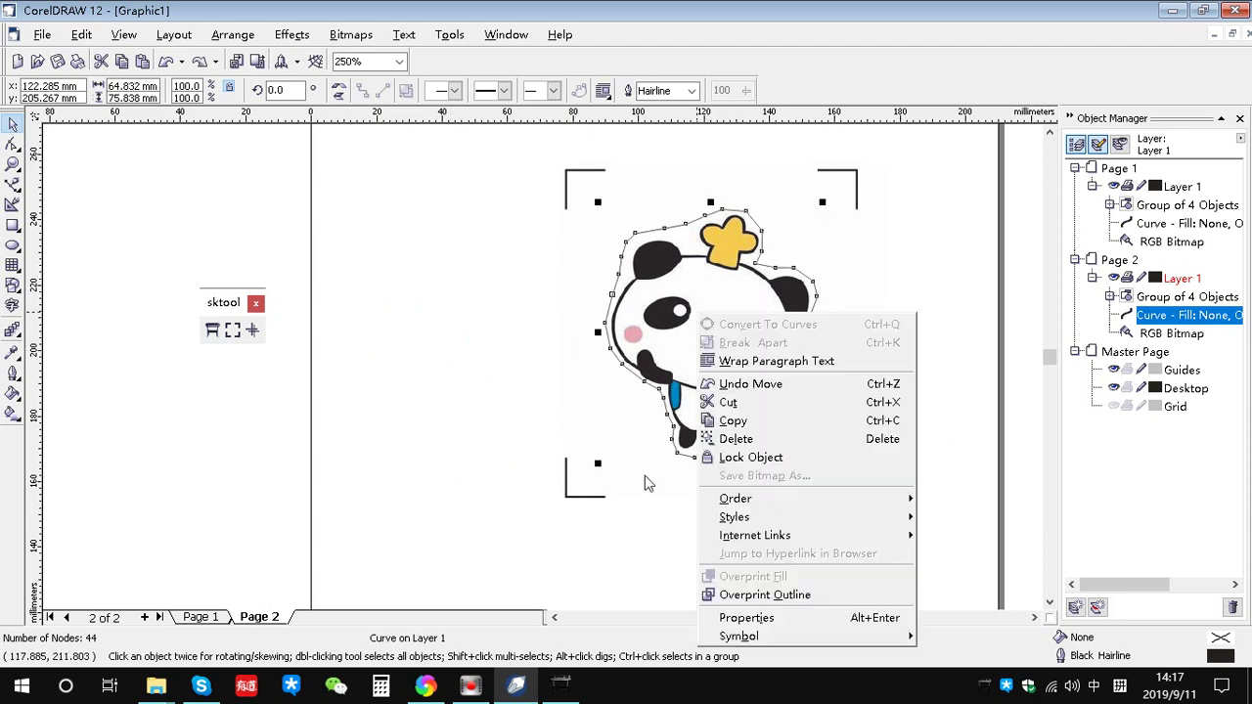
pyautogui.moveTo(735, 499)
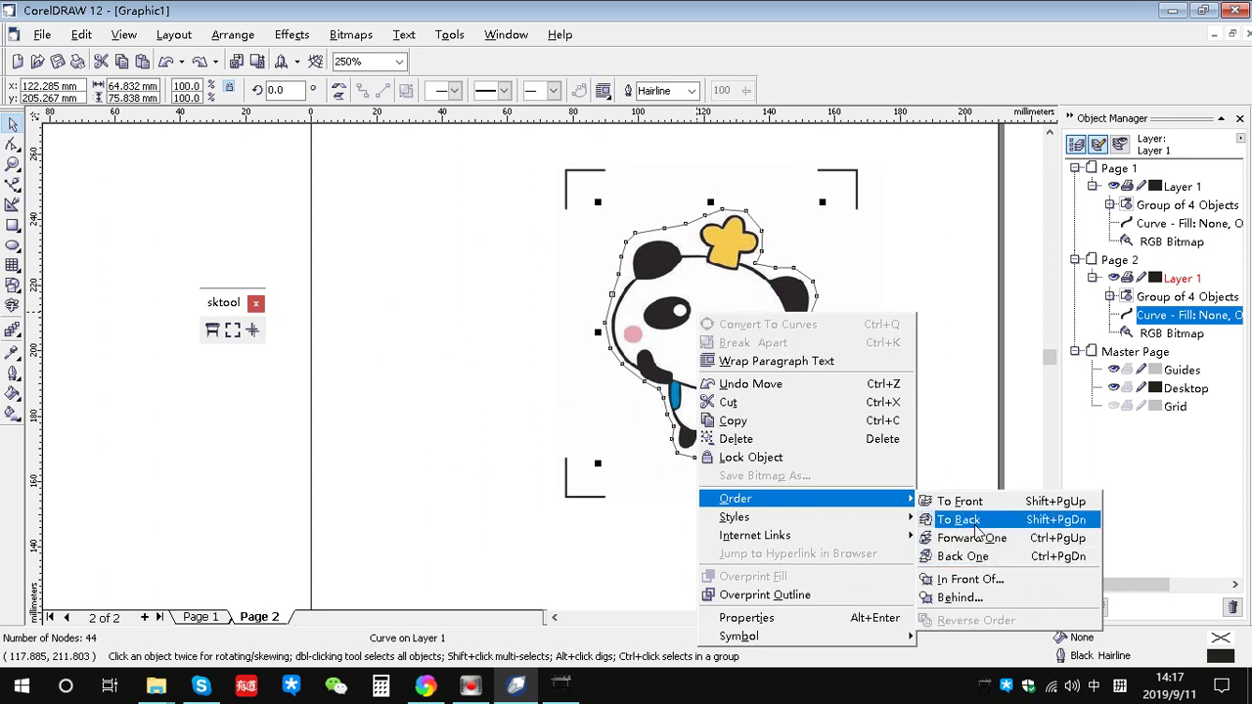
pyautogui.click(958, 520)
pyautogui.click(920, 369)
# - Move the panda bitmap off the page, leaving only the outline and registration marks
pyautogui.click(724, 337)
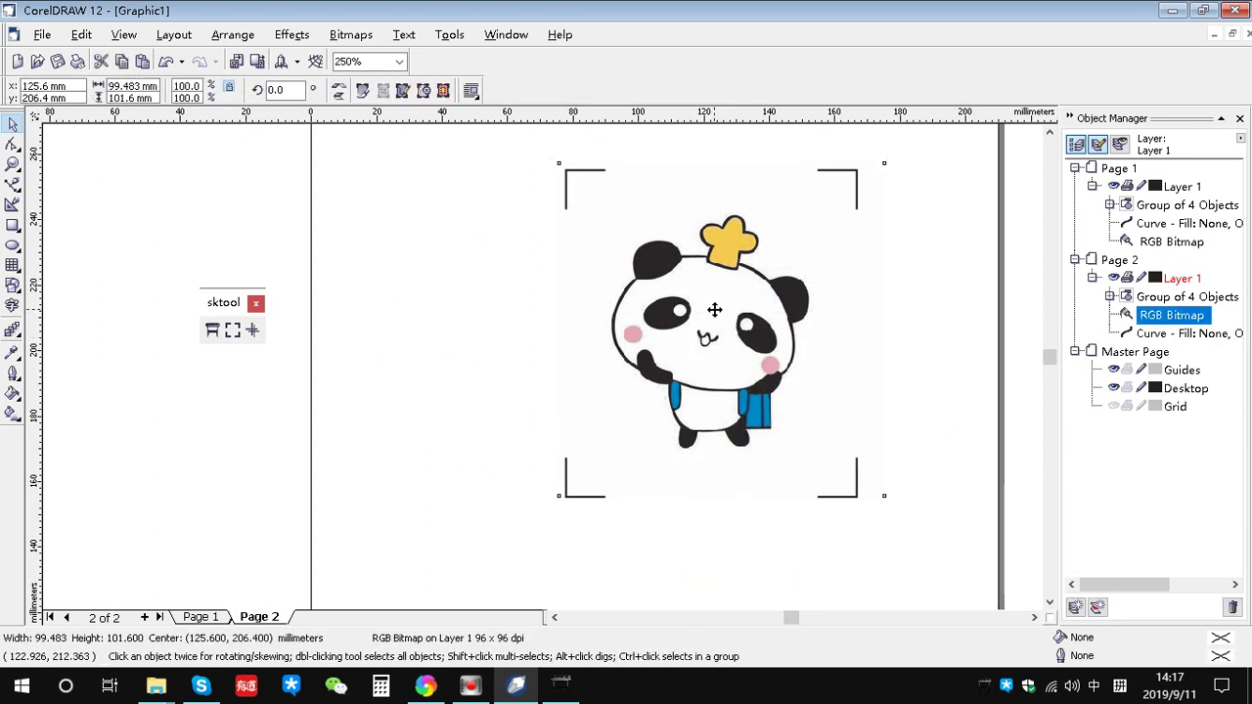
pyautogui.moveTo(711, 307)
pyautogui.mouseDown()
pyautogui.moveTo(438, 326)
pyautogui.moveTo(131, 319)
pyautogui.mouseUp()
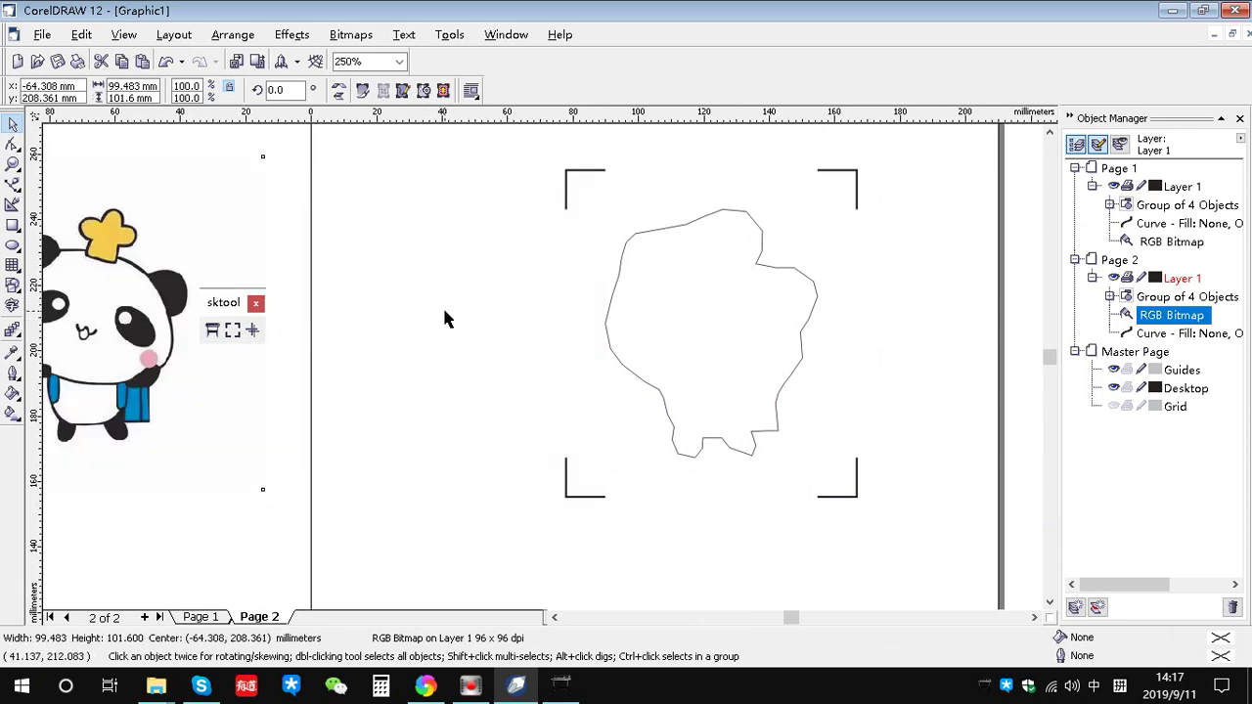
pyautogui.click(443, 305)
pyautogui.scroll(-3, 397, 324)
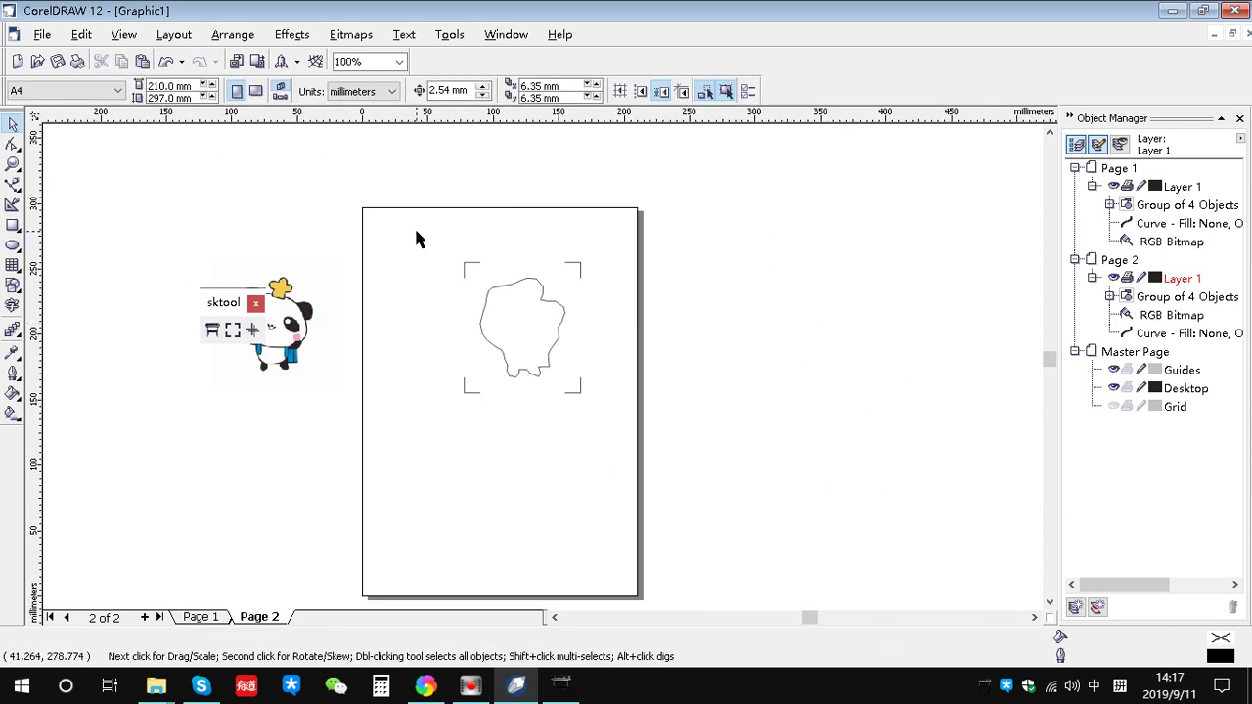
pyautogui.moveTo(415, 238); pyautogui.dragTo(634, 445)
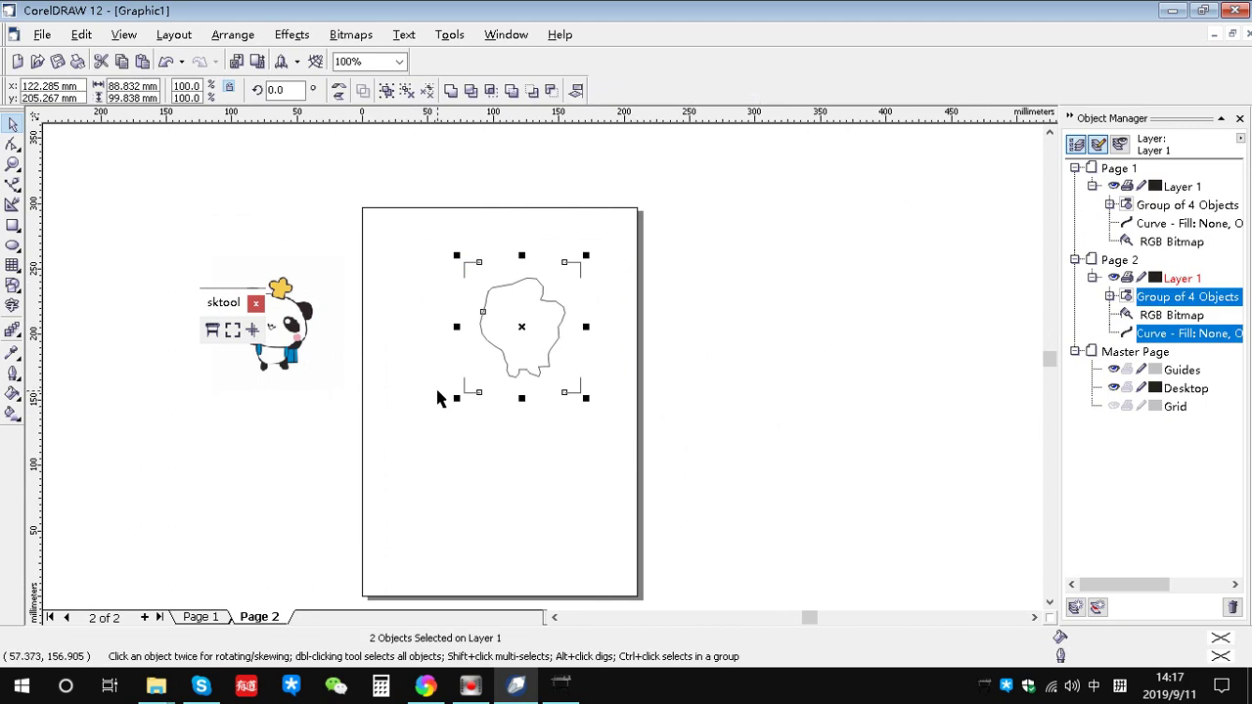
pyautogui.click(424, 455)
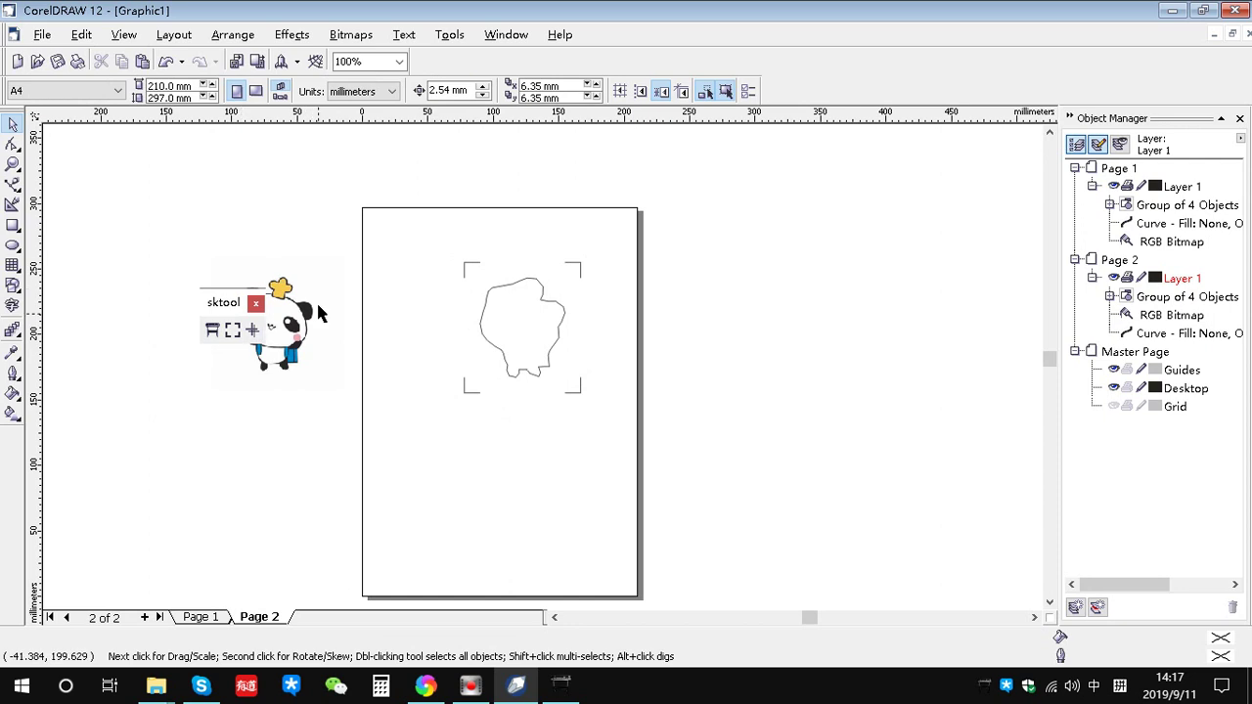
# - On Page 1, delete the traced cut outline around the panda
pyautogui.click(209, 616)
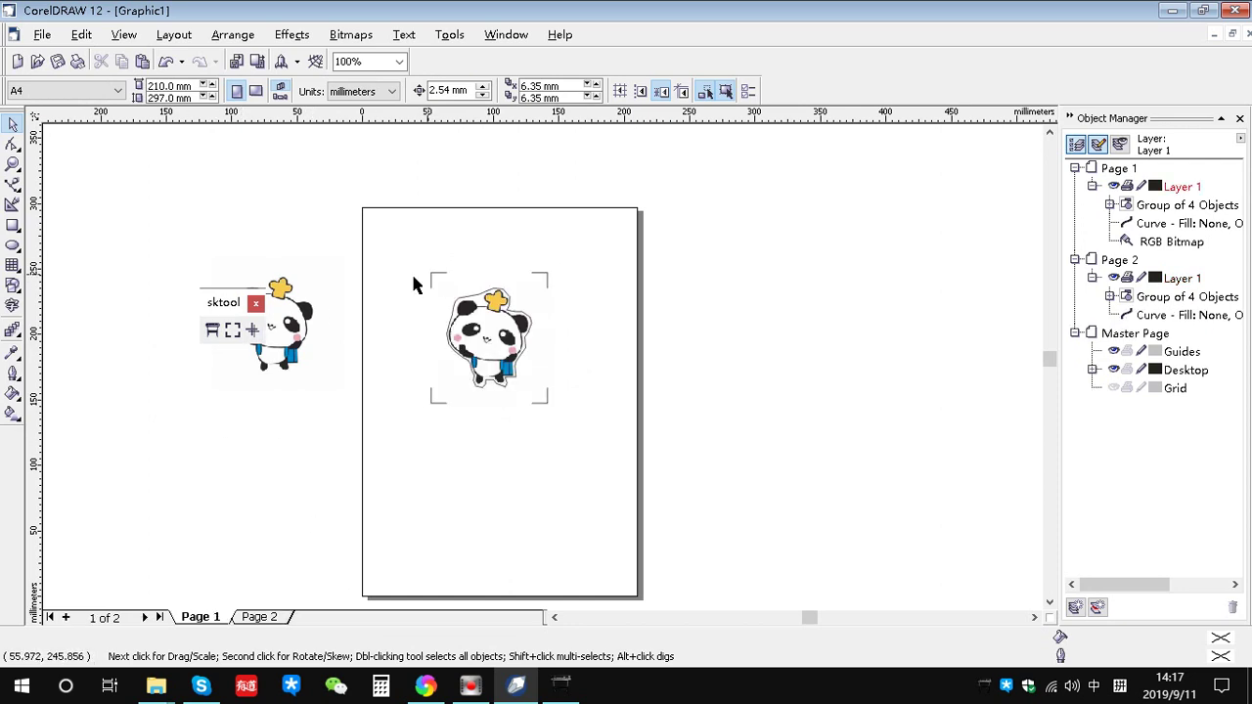
pyautogui.scroll(2, 443, 270)
pyautogui.scroll(-2, 508, 270)
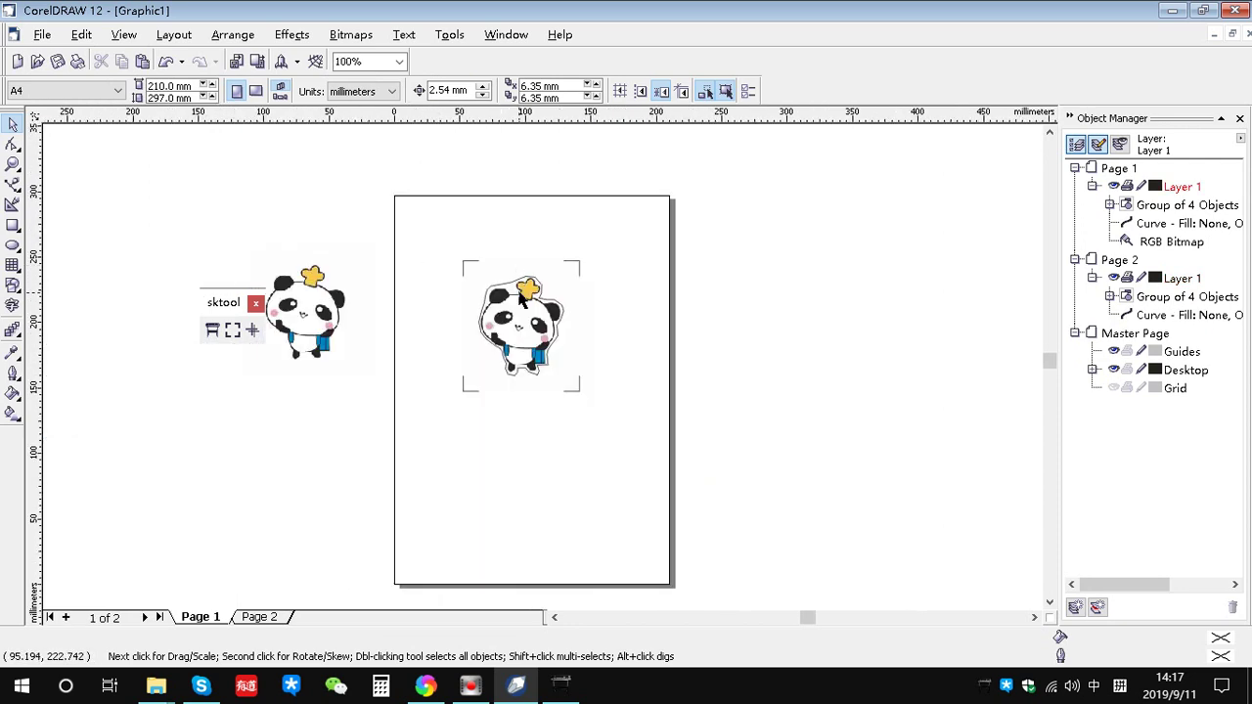
pyautogui.scroll(2, 525, 287)
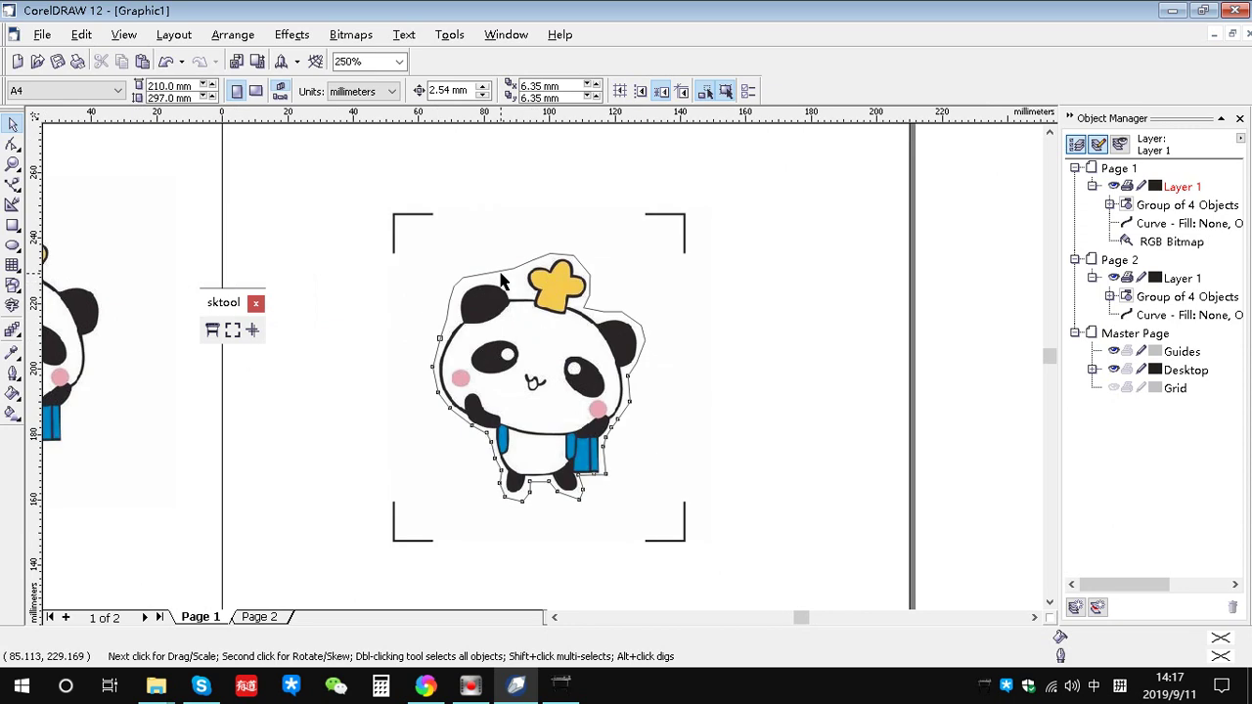
pyautogui.click(500, 279)
pyautogui.press('Delete')
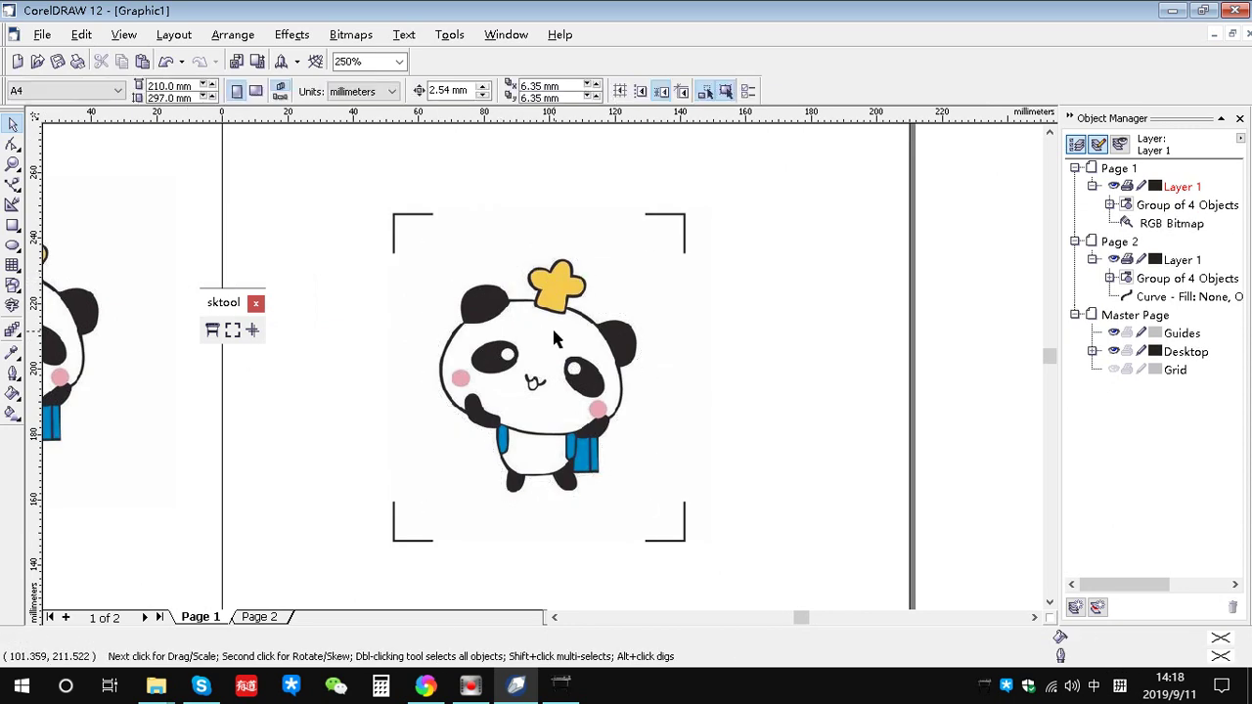
# - Marquee-select the panda together with its registration marks
pyautogui.moveTo(309, 166); pyautogui.dragTo(734, 589)
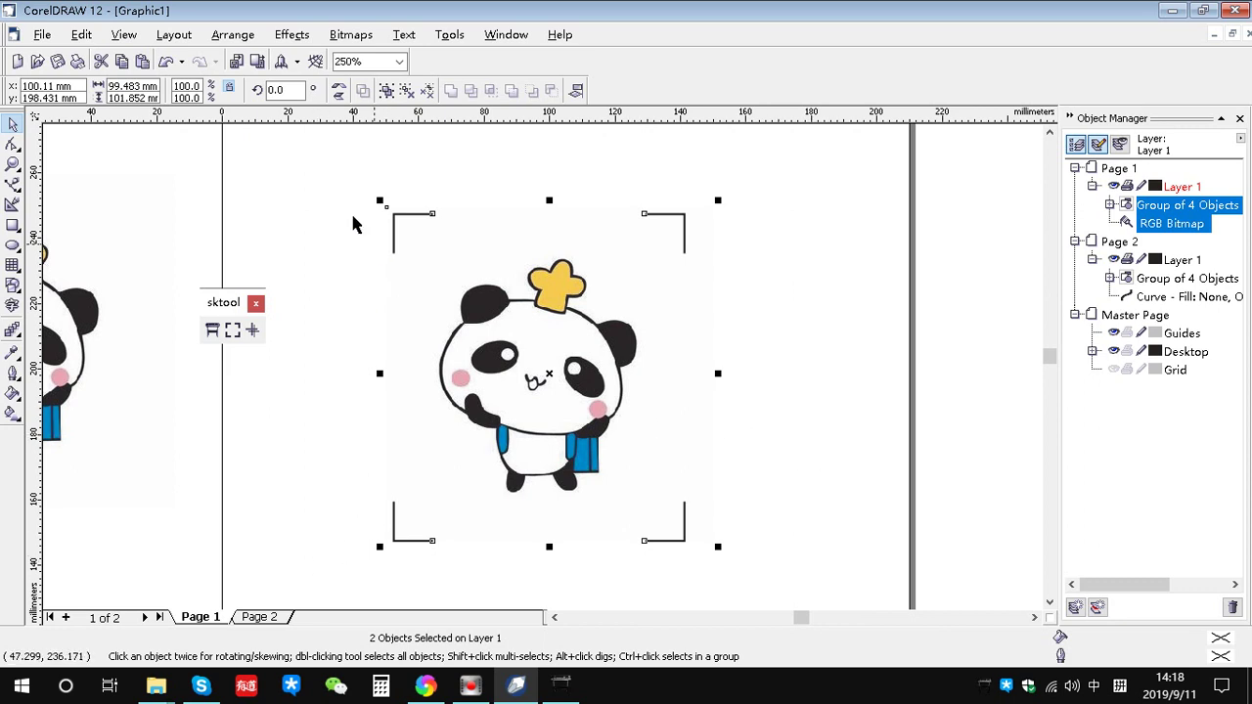
pyautogui.moveTo(303, 168); pyautogui.dragTo(732, 593)
pyautogui.click(43, 34)
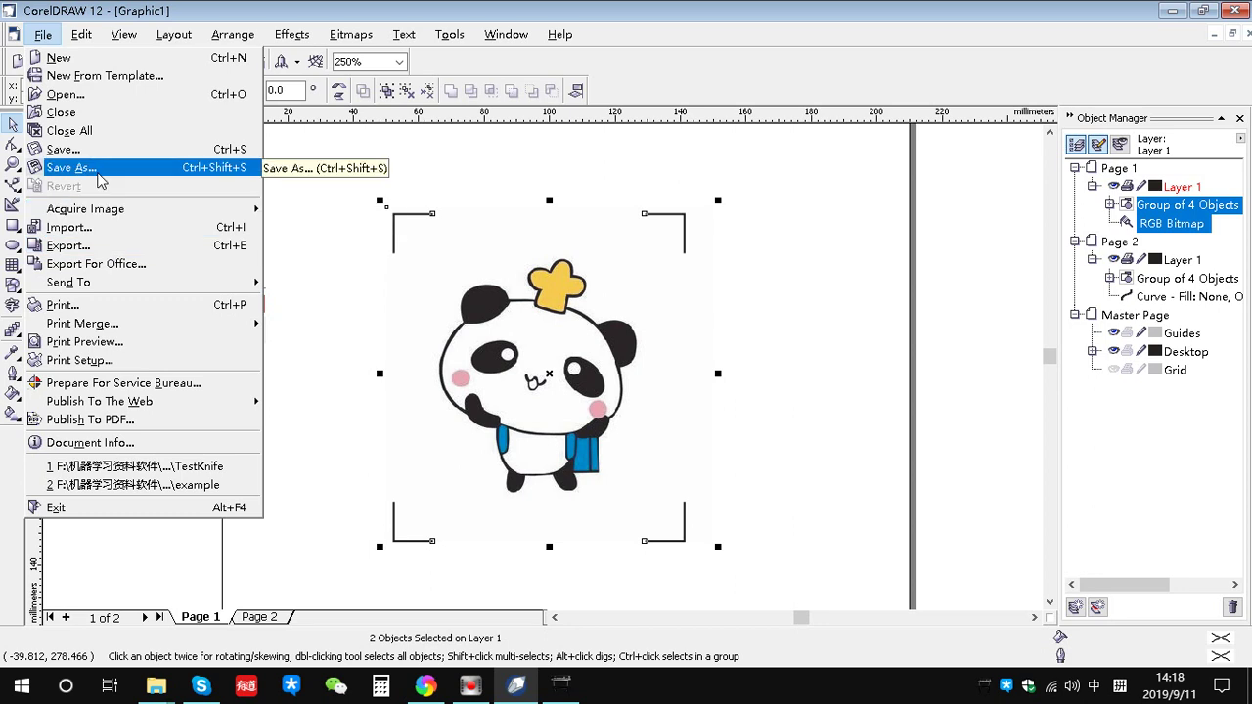
# - Open Save As and browse the Save as type format list, leaving it on CDR
pyautogui.click(100, 168)
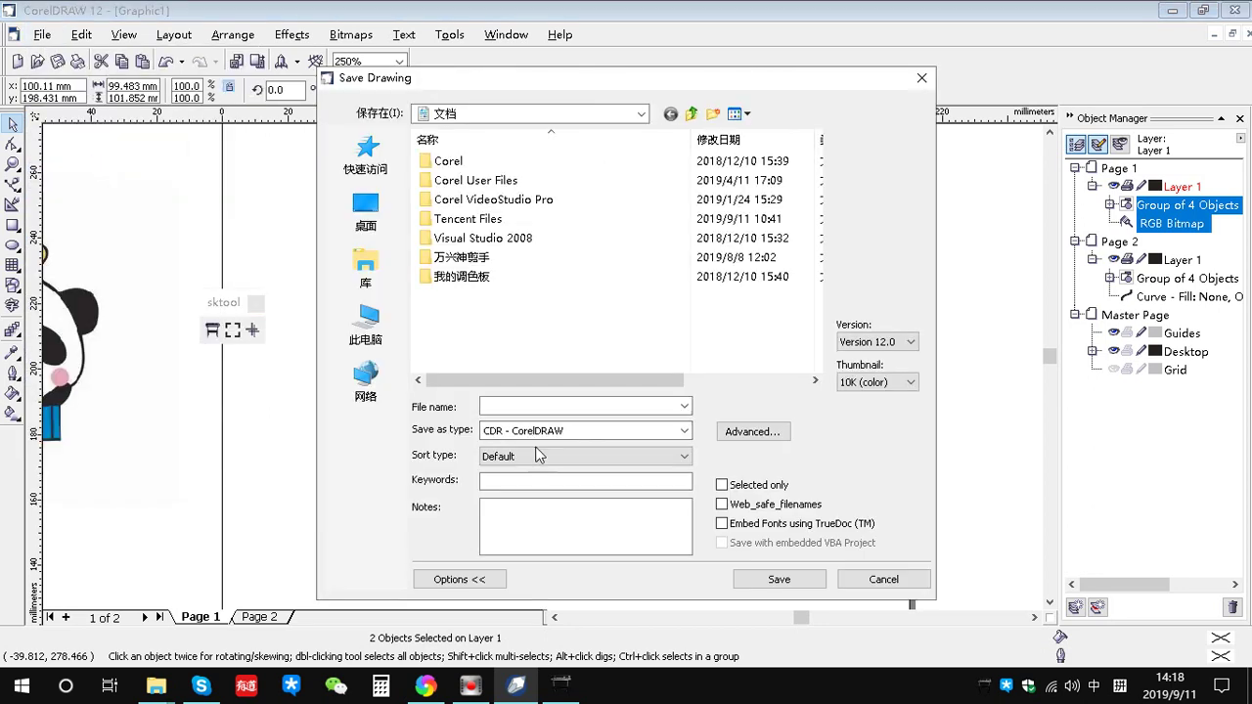
pyautogui.click(684, 431)
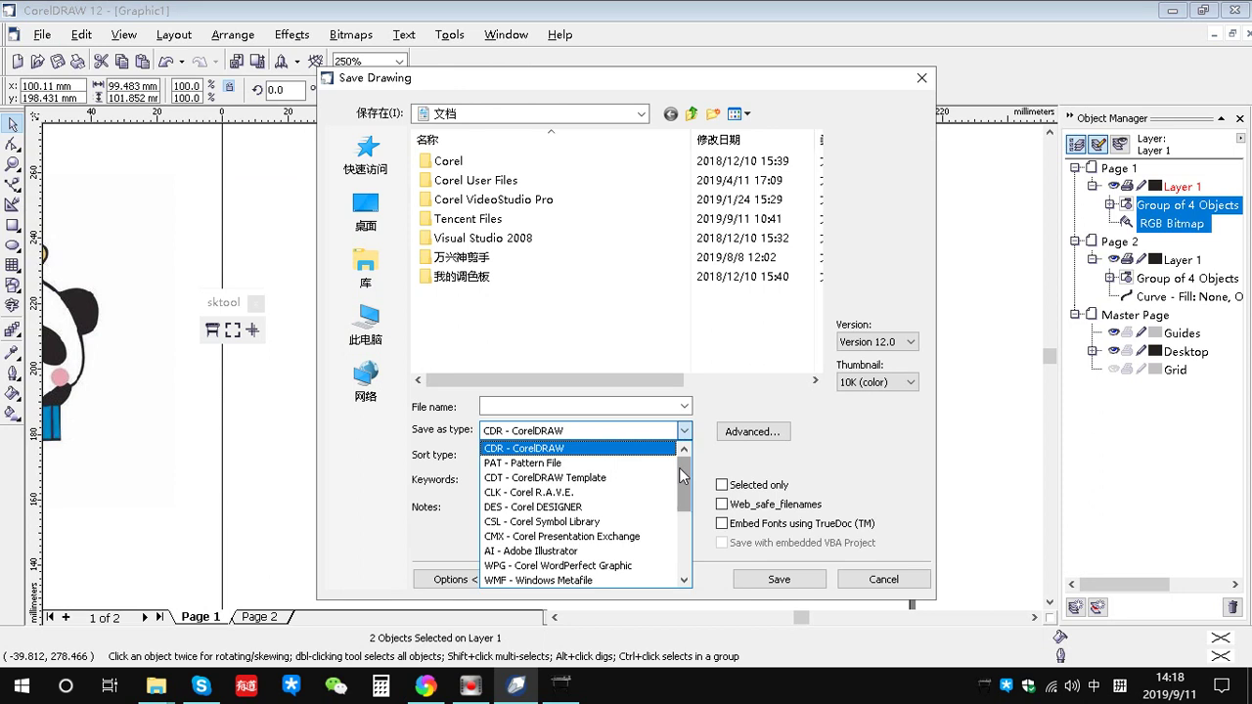
pyautogui.moveTo(683, 483); pyautogui.dragTo(682, 559)
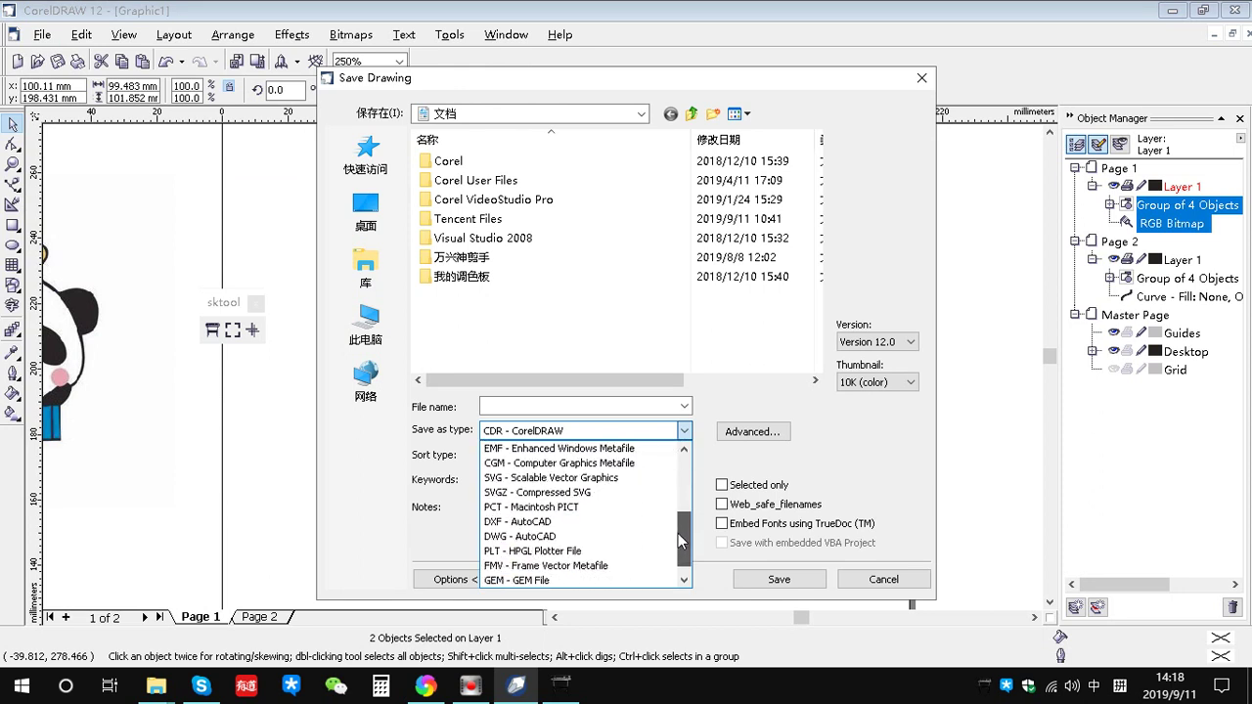
pyautogui.moveTo(682, 554)
pyautogui.mouseDown()
pyautogui.moveTo(682, 477)
pyautogui.moveTo(687, 558)
pyautogui.mouseUp()
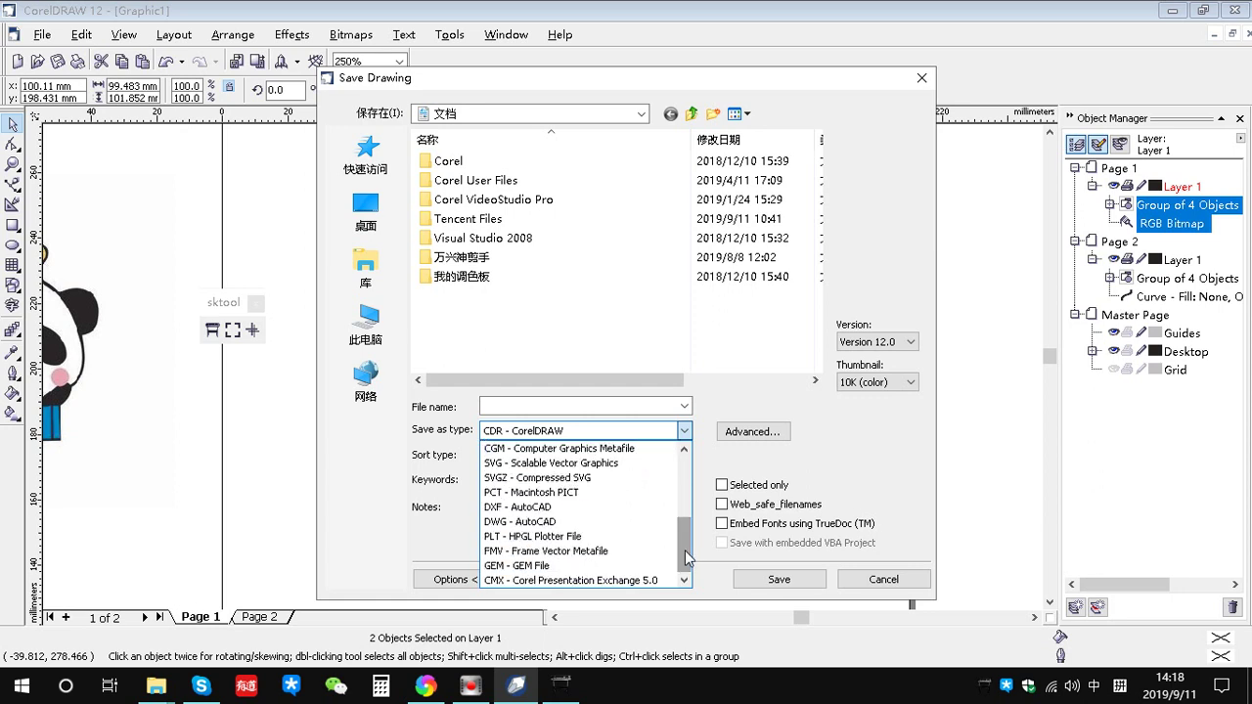
# - Cancel Save As and start a File > Export with JPEG bitmap as the format
pyautogui.click(884, 578)
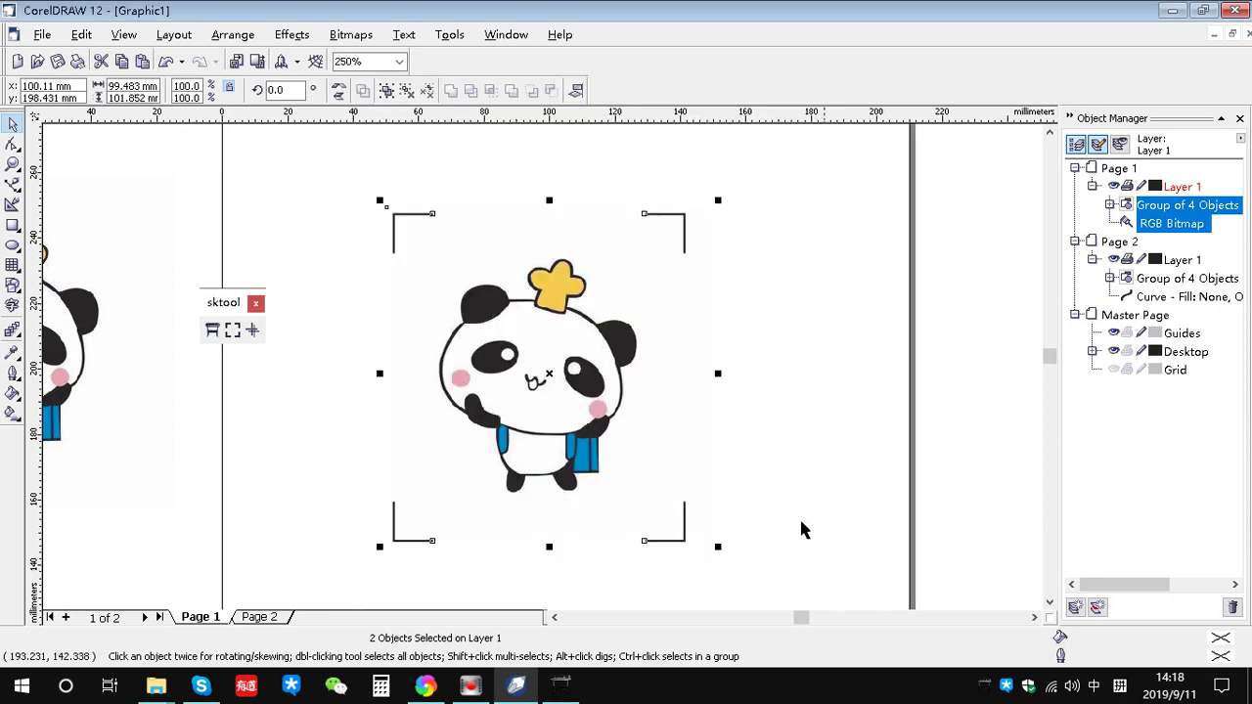
pyautogui.click(42, 34)
pyautogui.moveTo(85, 209)
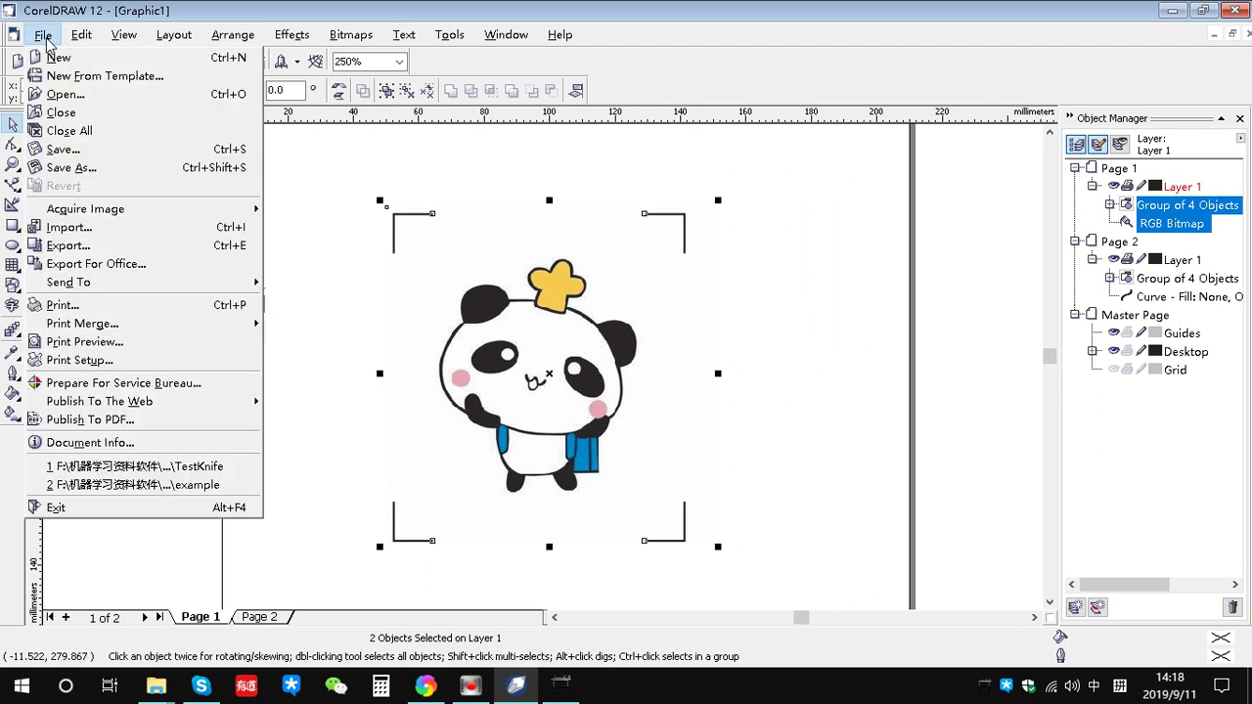
pyautogui.click(84, 253)
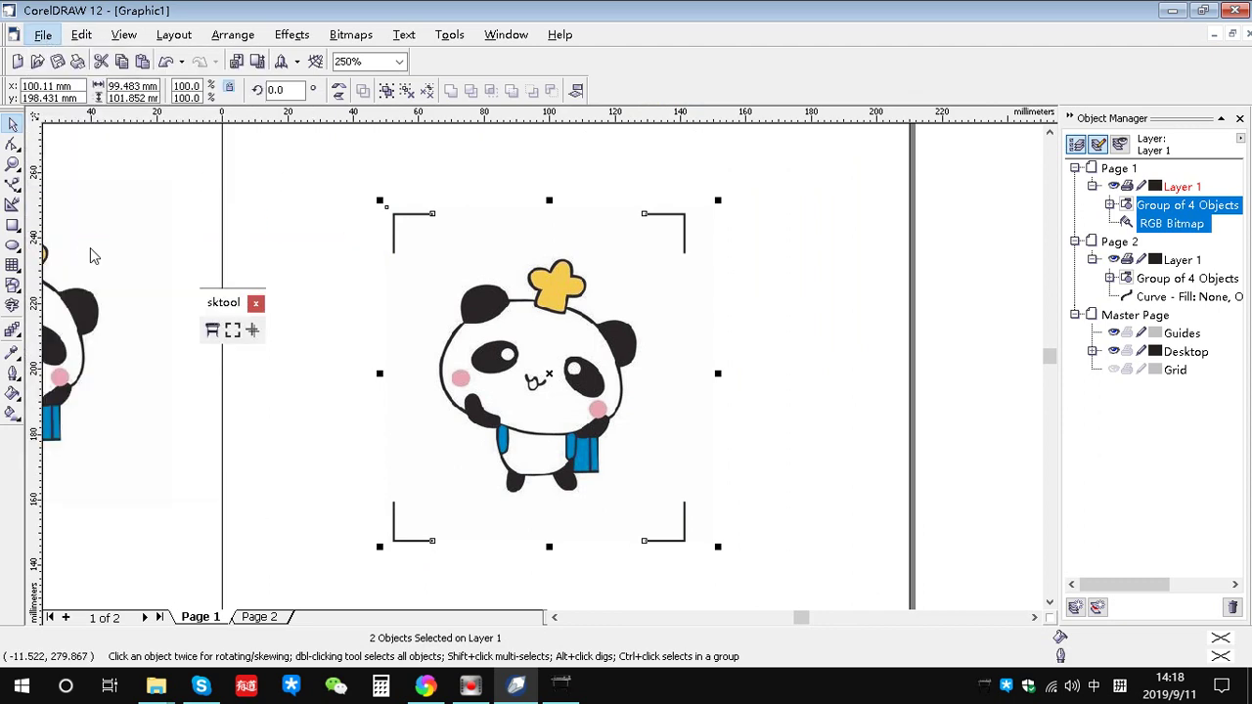
pyautogui.click(685, 443)
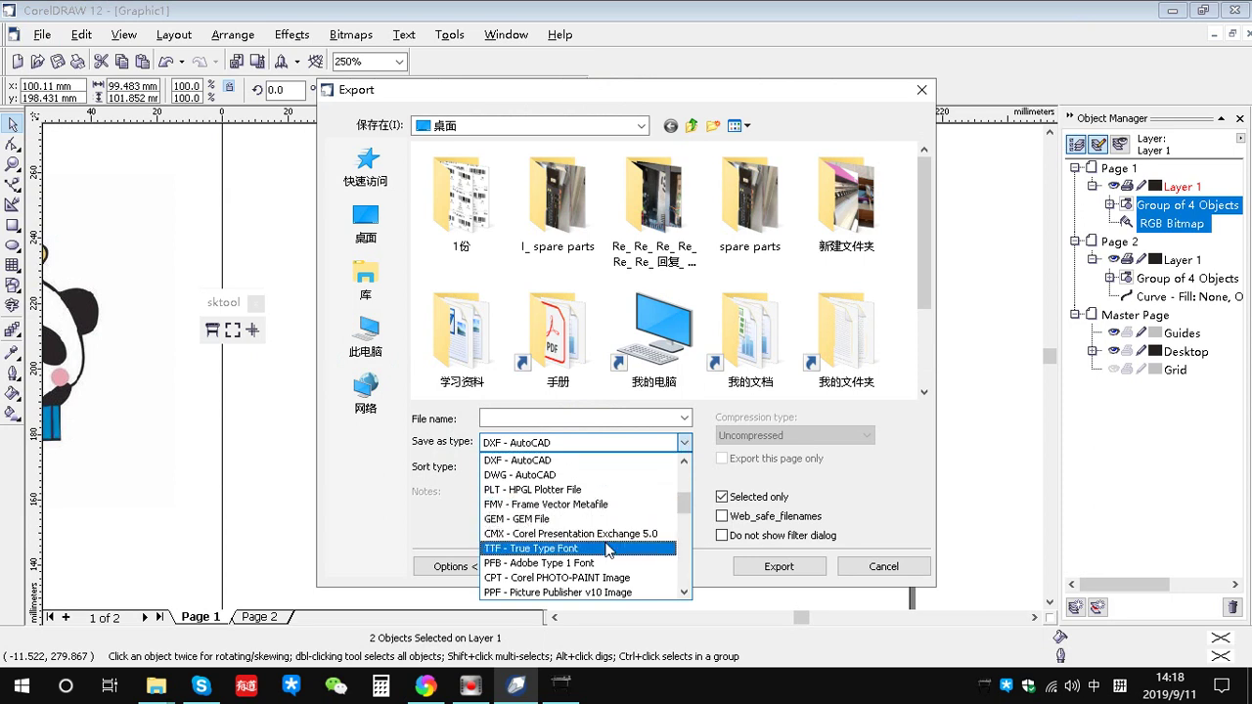
pyautogui.scroll(-1, 607, 550)
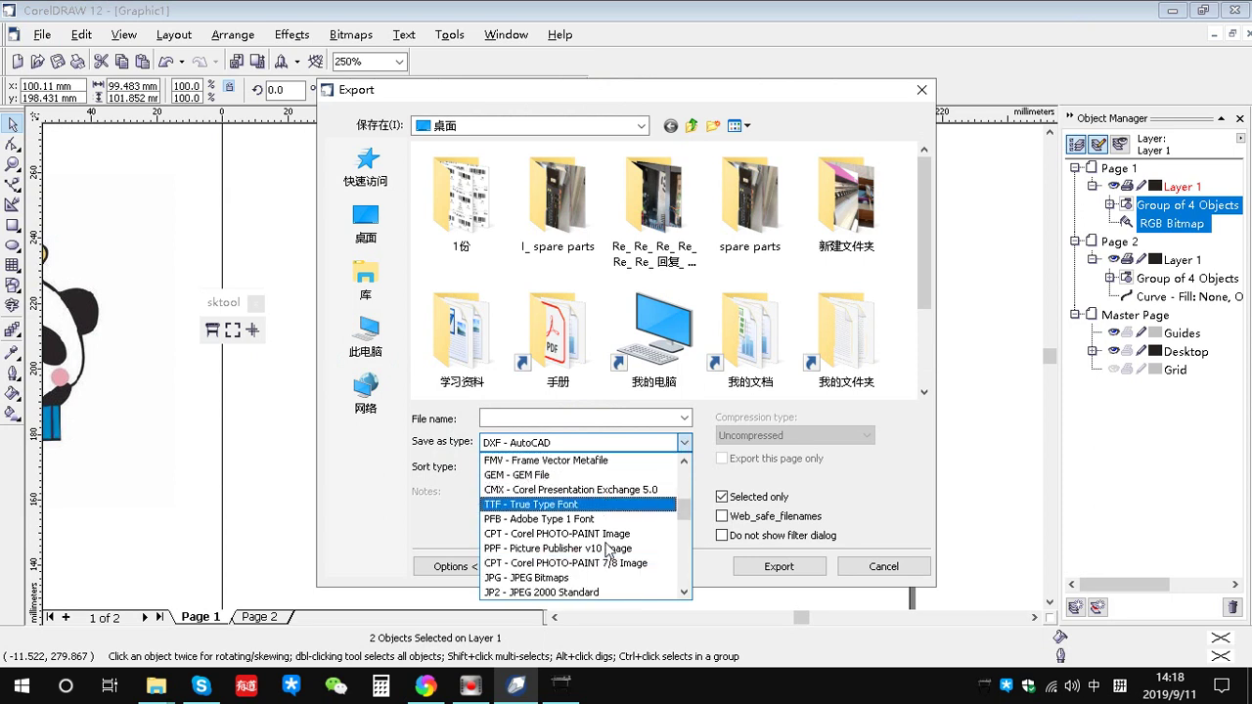
pyautogui.scroll(-1, 609, 549)
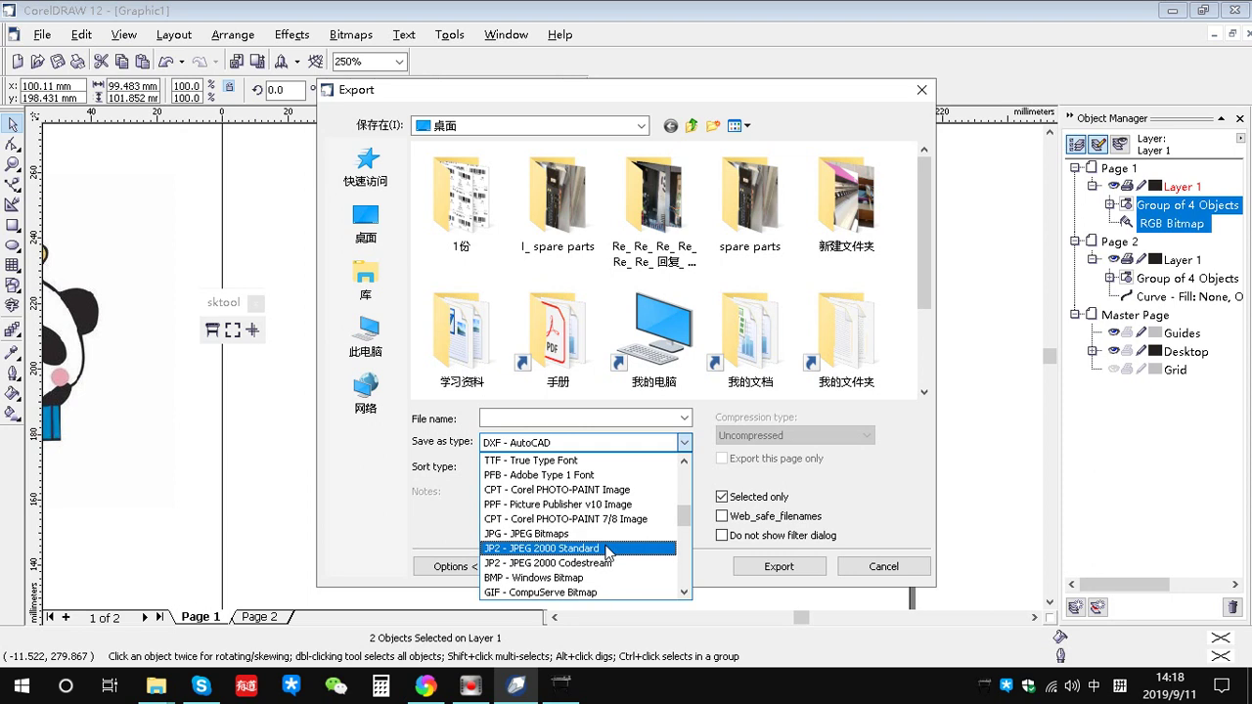
pyautogui.click(607, 533)
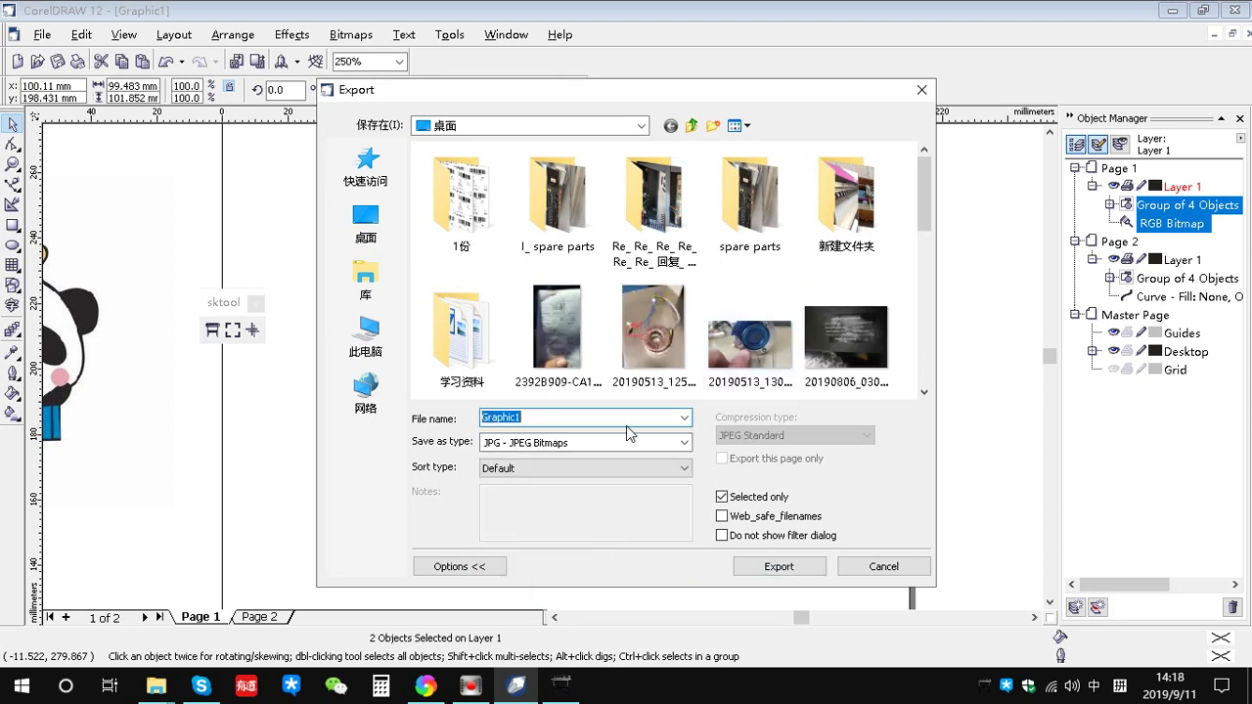
# - Name the export TEST and accept the Convert to Bitmap and JPEG Export settings
pyautogui.write('TEST')
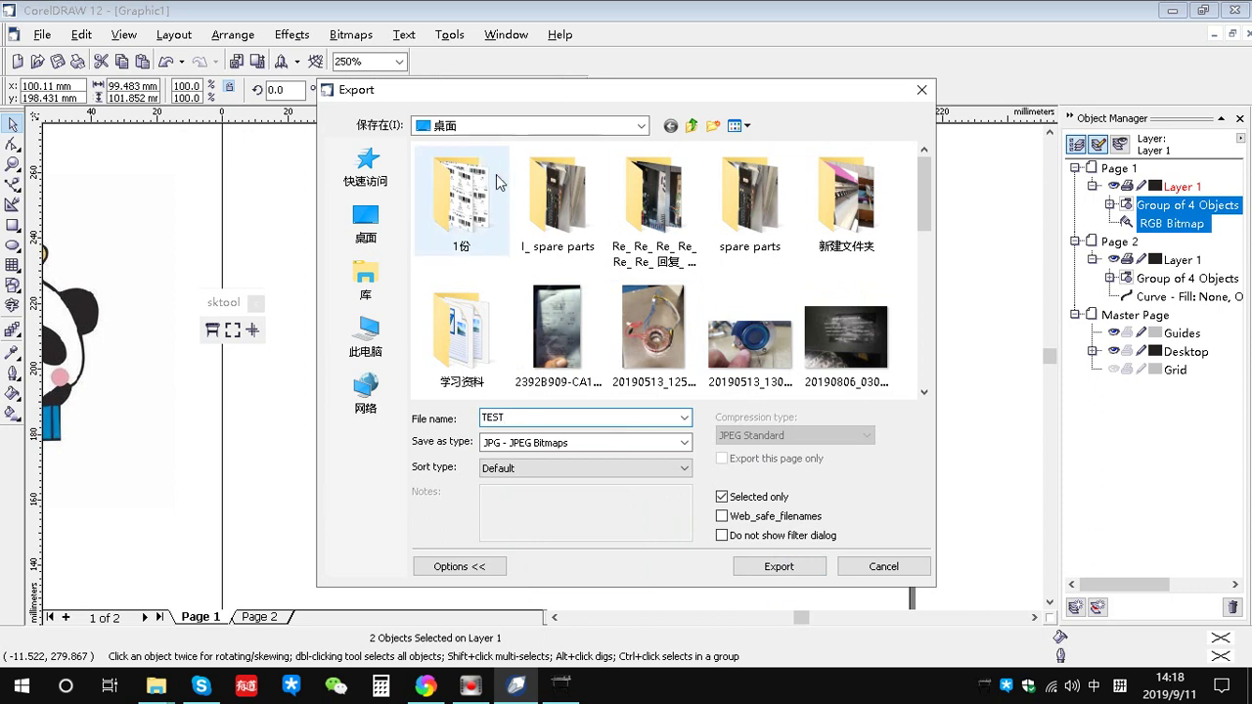
pyautogui.click(772, 570)
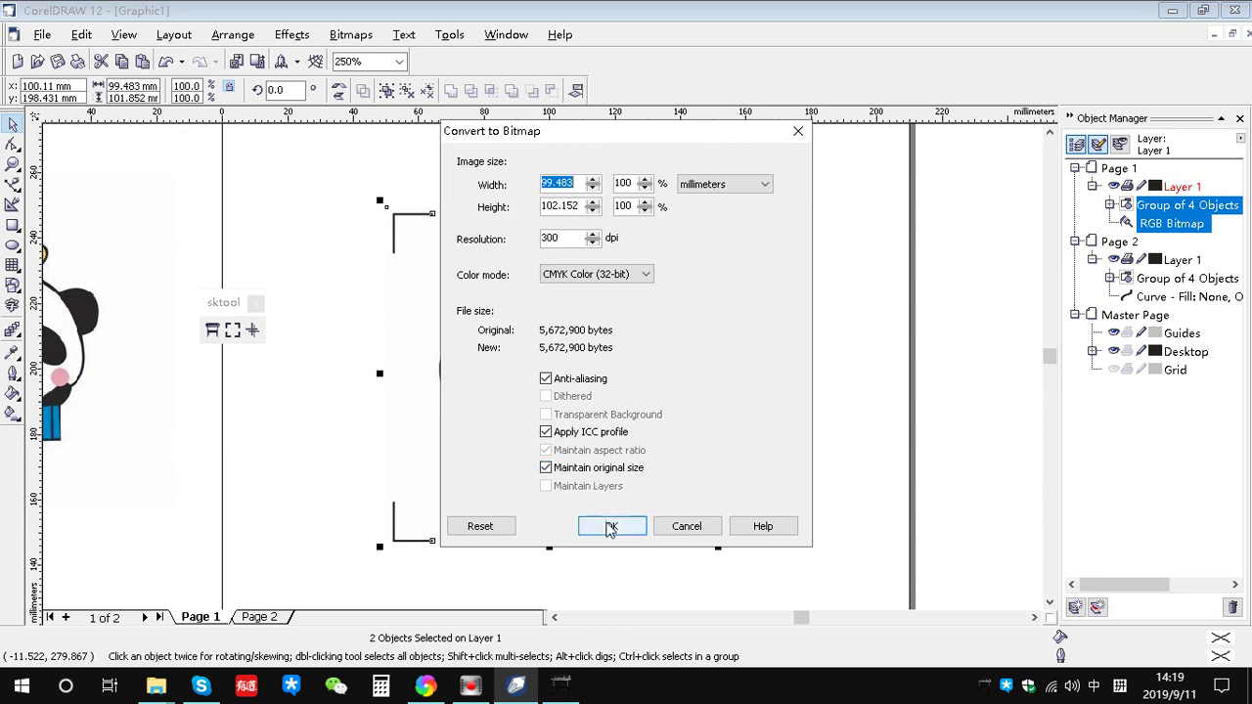
pyautogui.click(611, 524)
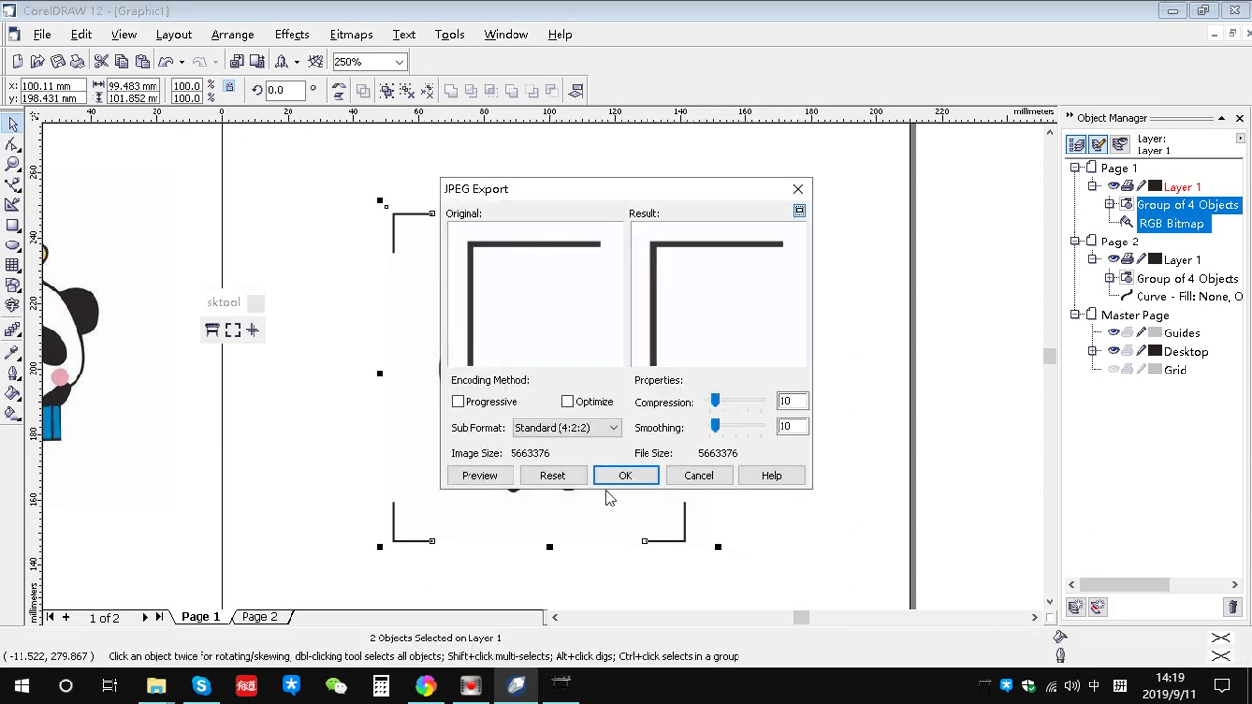
pyautogui.click(624, 480)
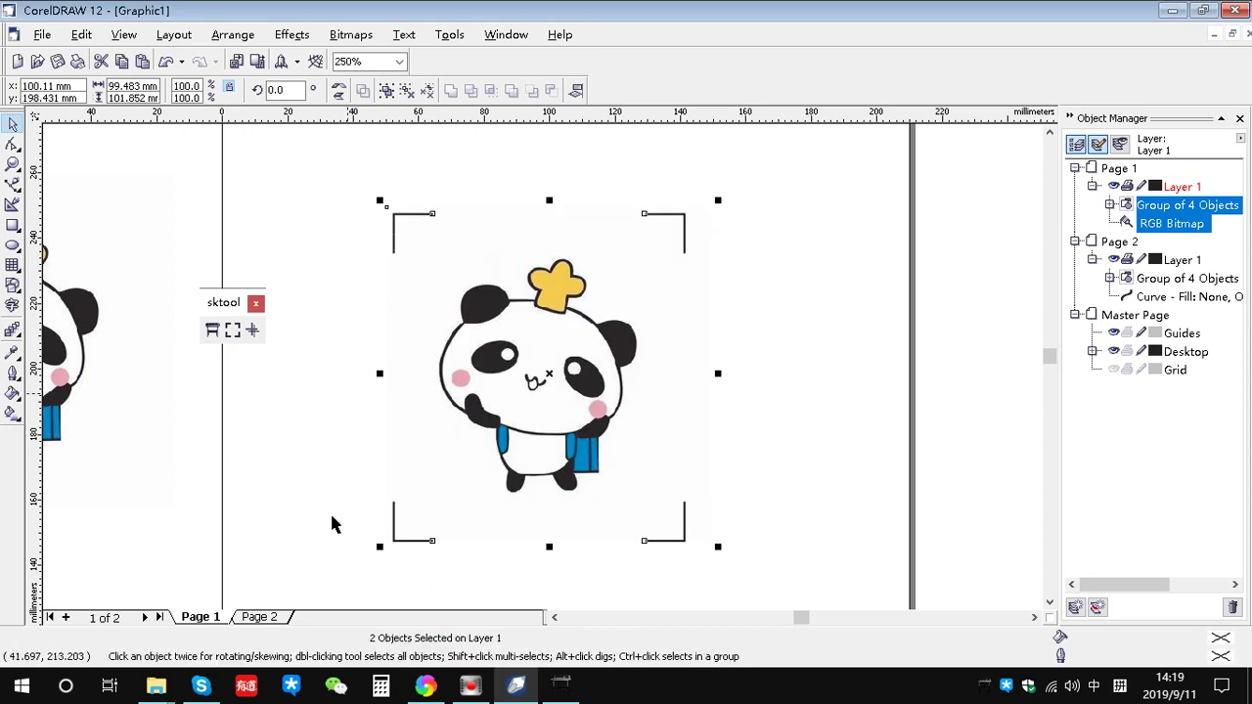
pyautogui.press('super+d')
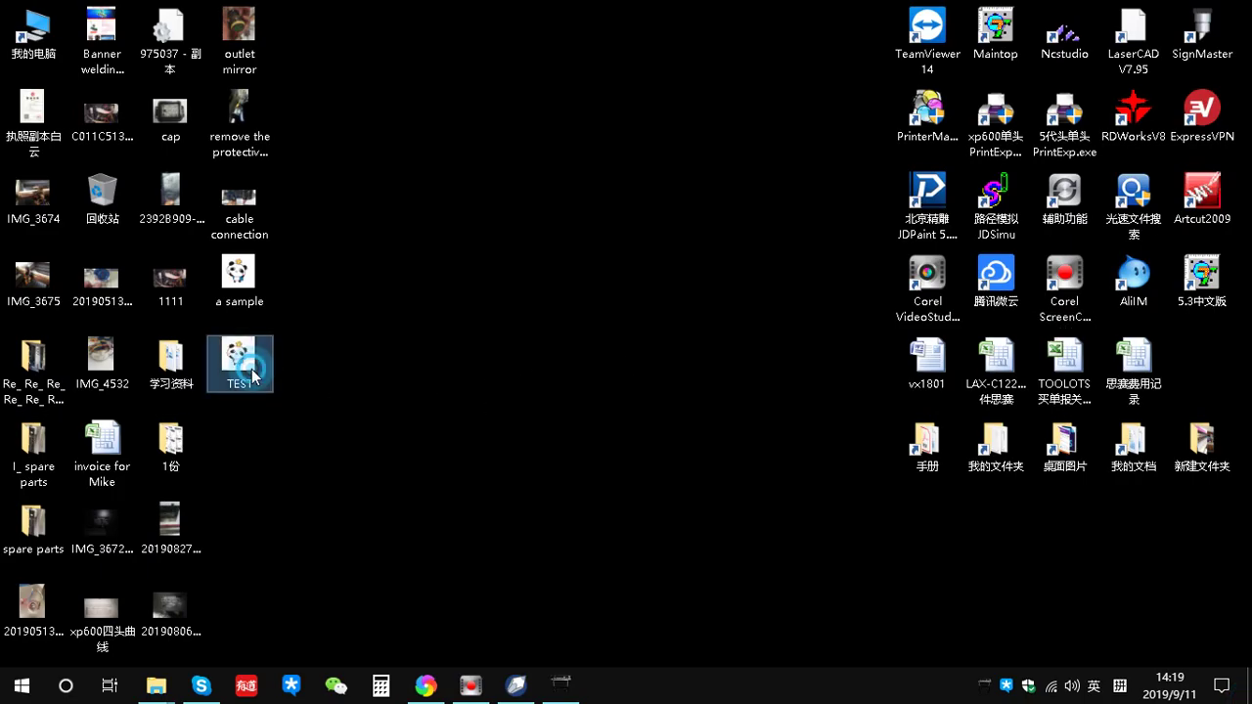
pyautogui.doubleClick(253, 375)
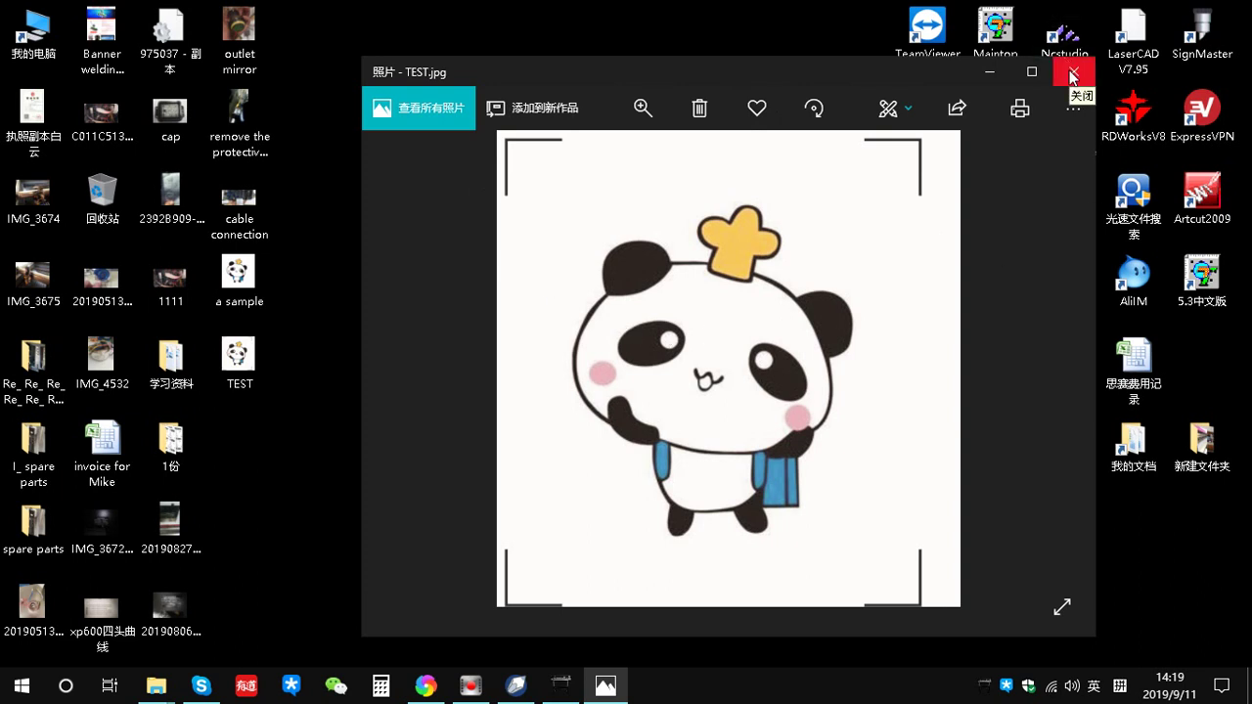
pyautogui.click(1073, 75)
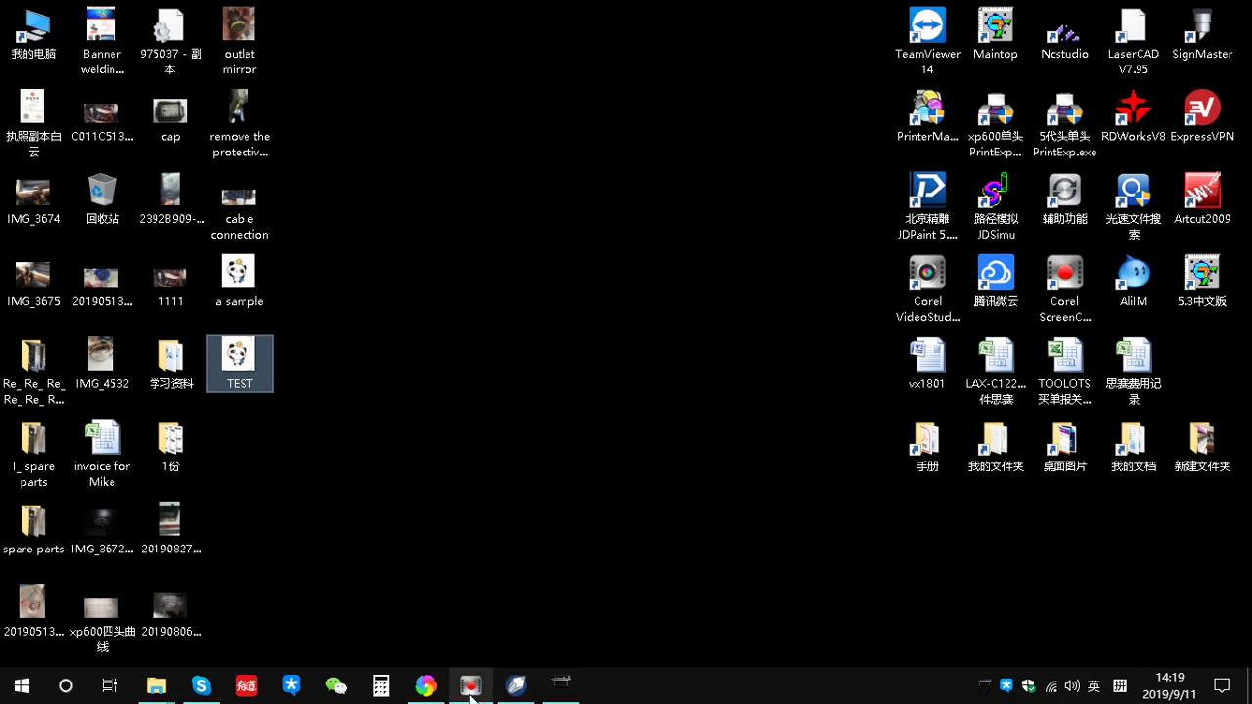
# - Select the Page 2 cut contour and registration marks and send them to sktool's Cut
pyautogui.click(520, 689)
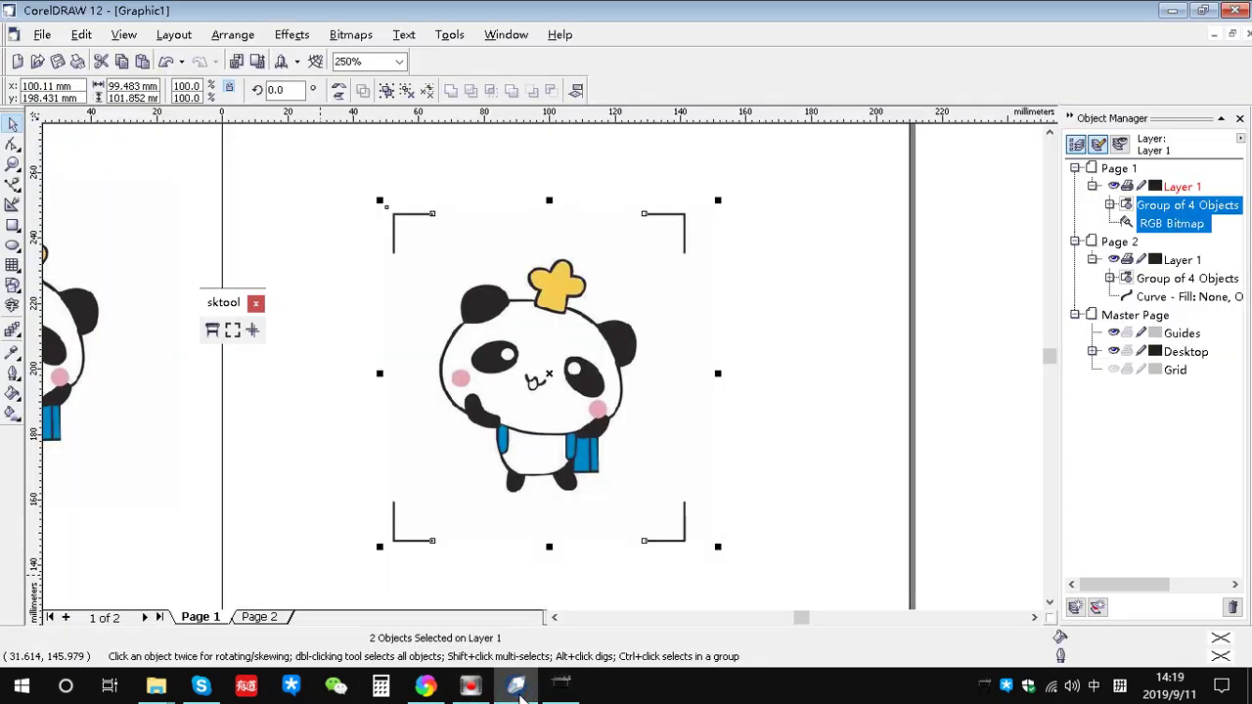
pyautogui.click(260, 619)
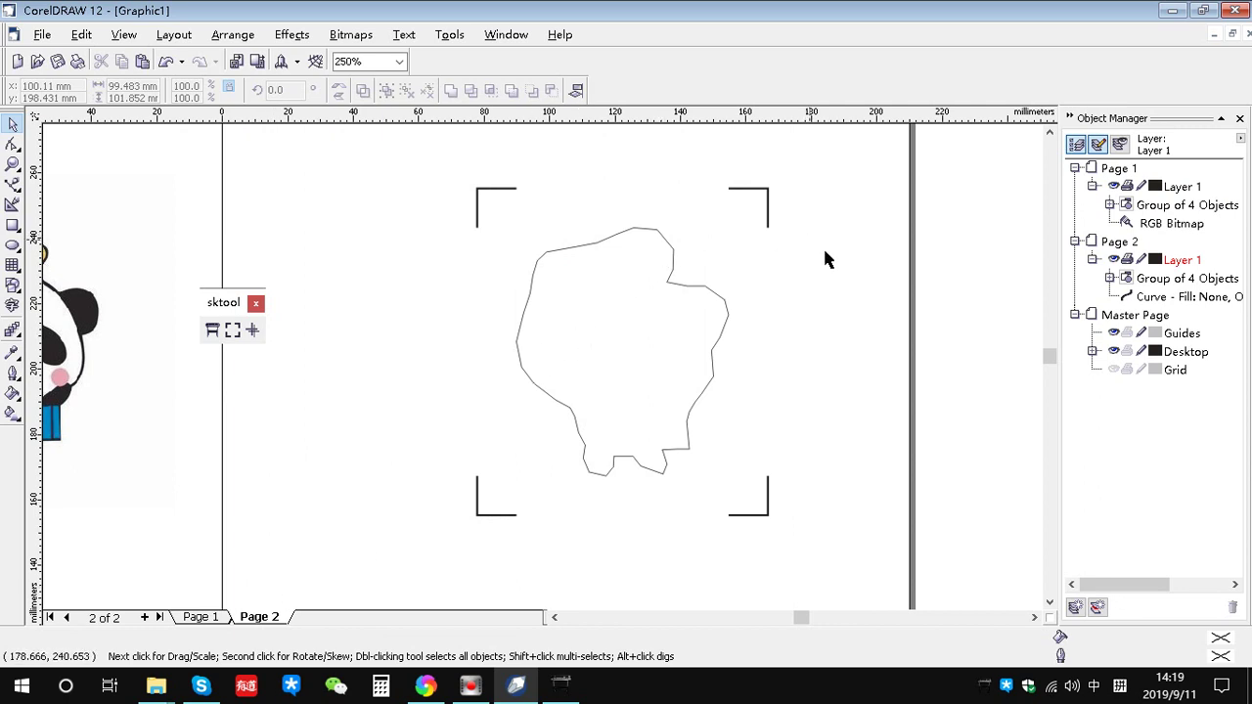
pyautogui.moveTo(421, 147); pyautogui.dragTo(841, 558)
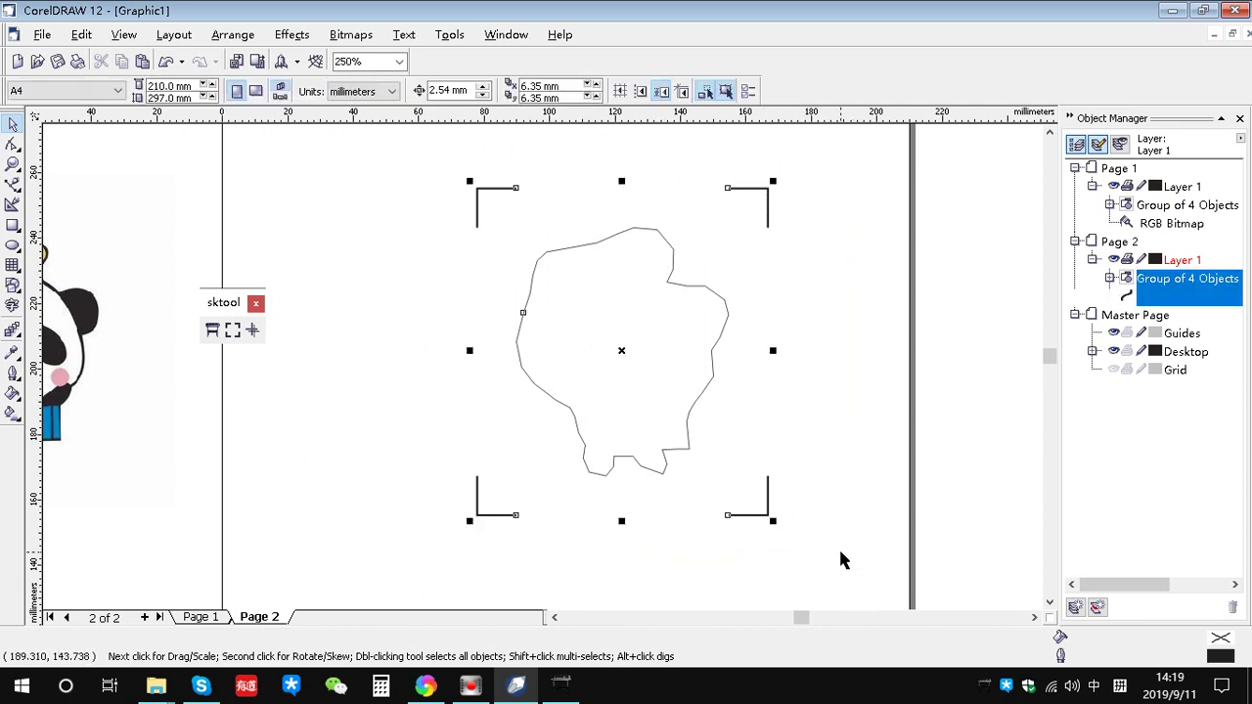
pyautogui.click(212, 330)
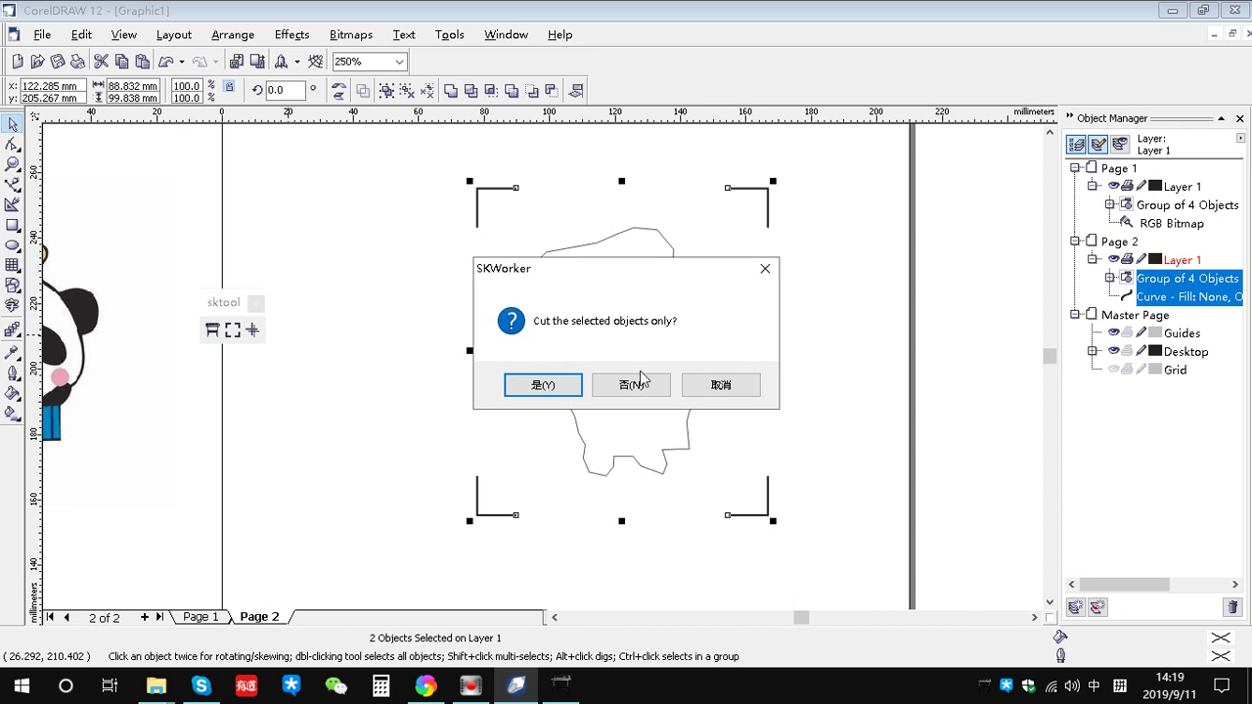
# - Cut all objects to file, saving the PLT as TESTTEST and confirming Save OK
pyautogui.click(556, 394)
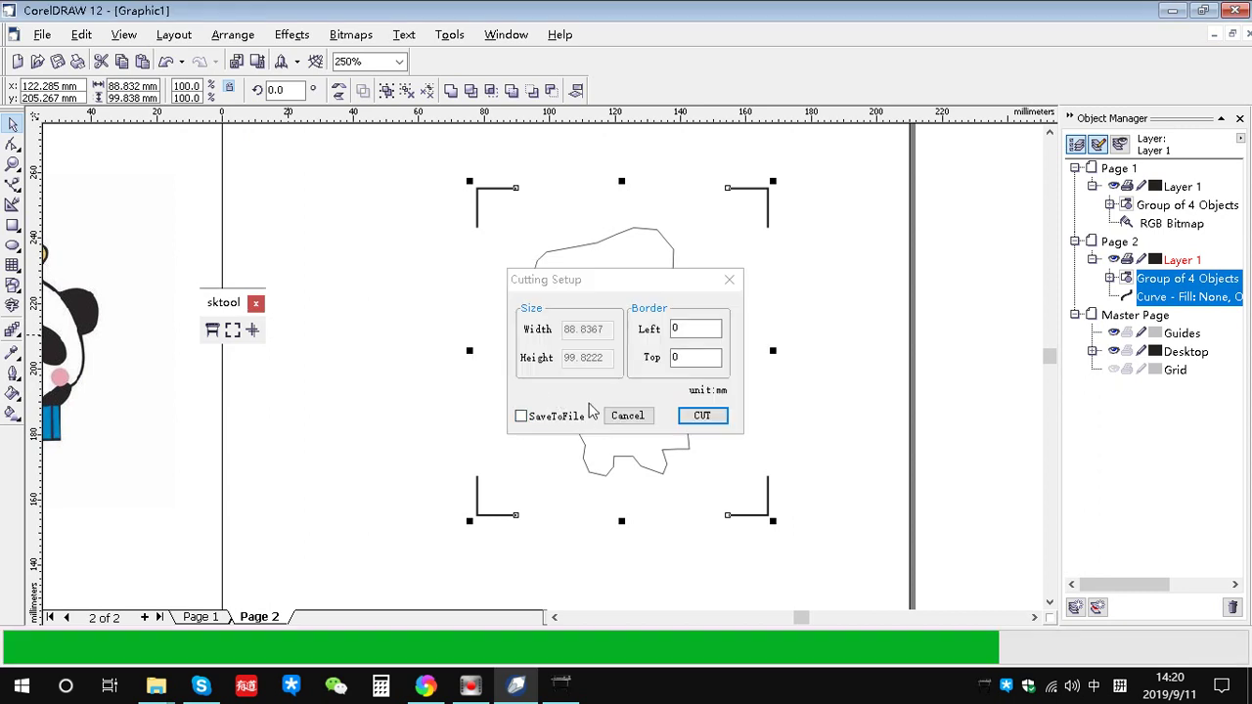
pyautogui.click(522, 416)
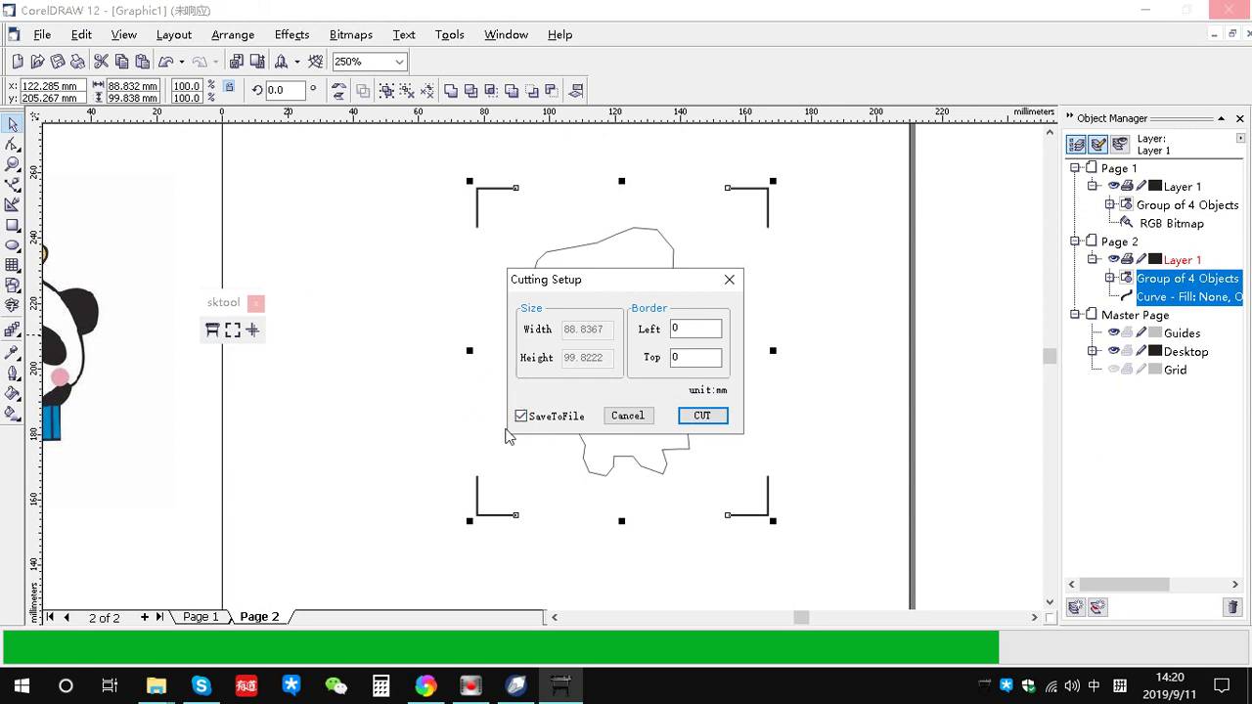
pyautogui.click(702, 417)
pyautogui.write('T')
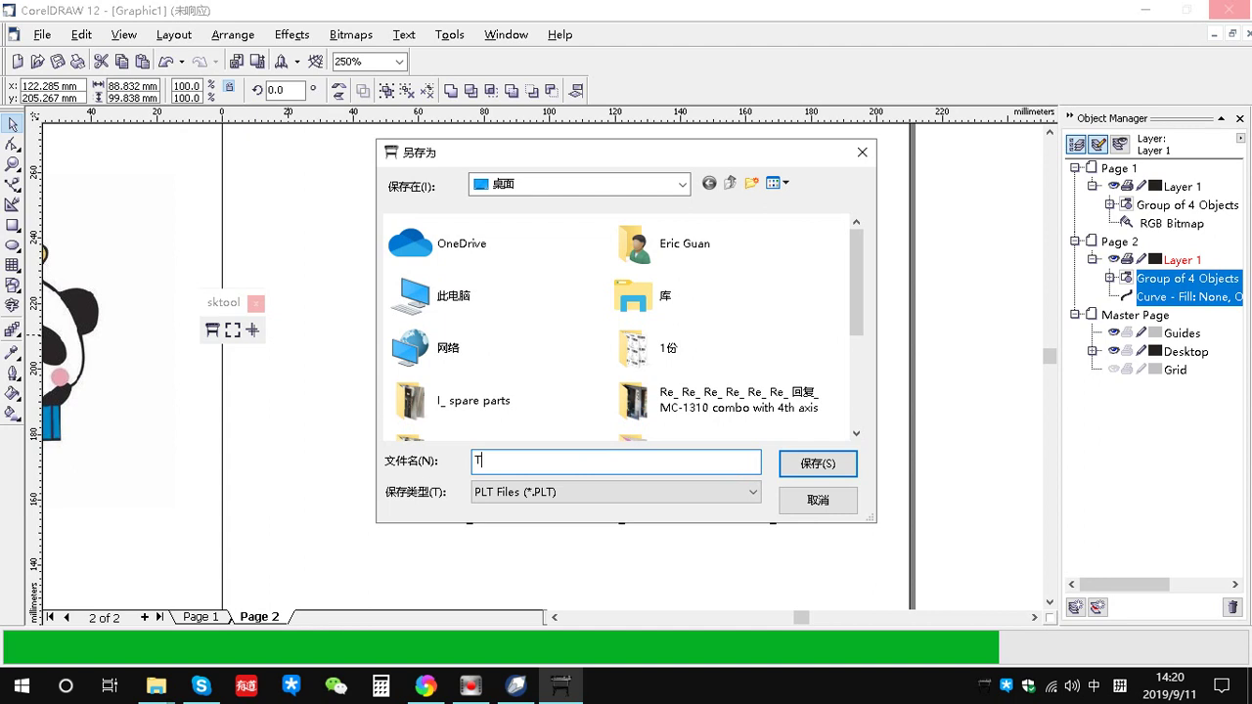
pyautogui.write('ESTTEST')
pyautogui.click(794, 462)
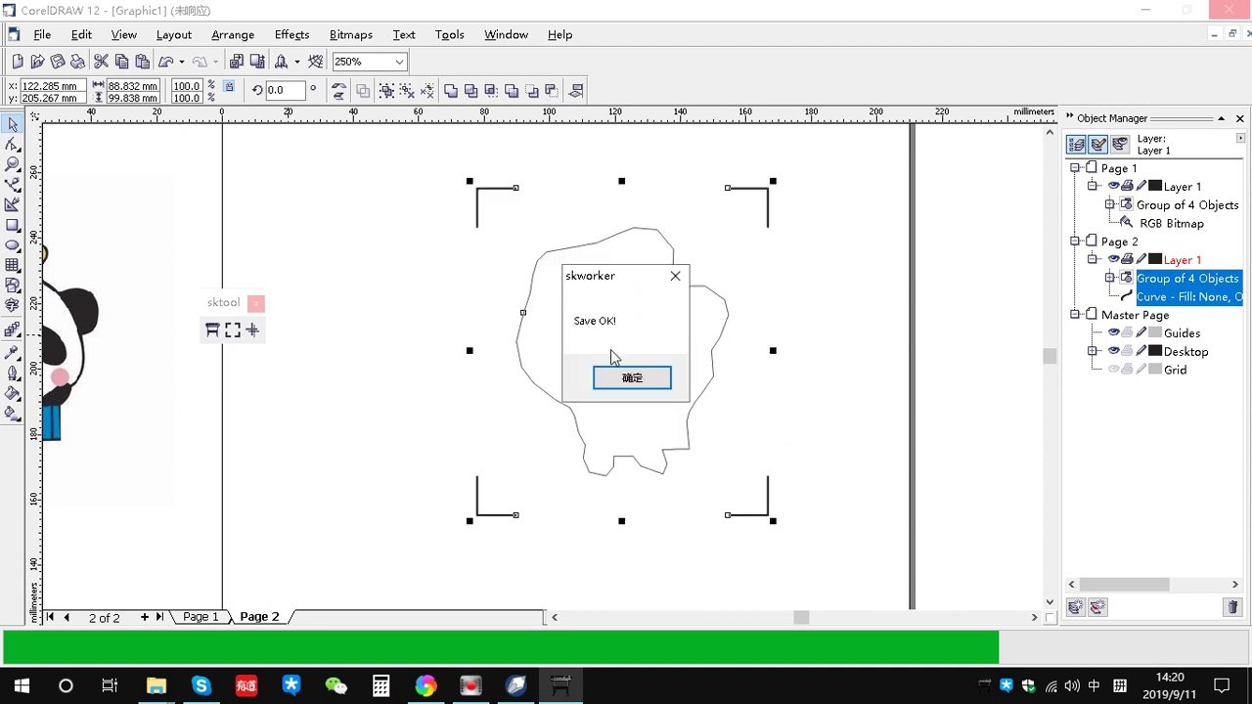
pyautogui.click(632, 379)
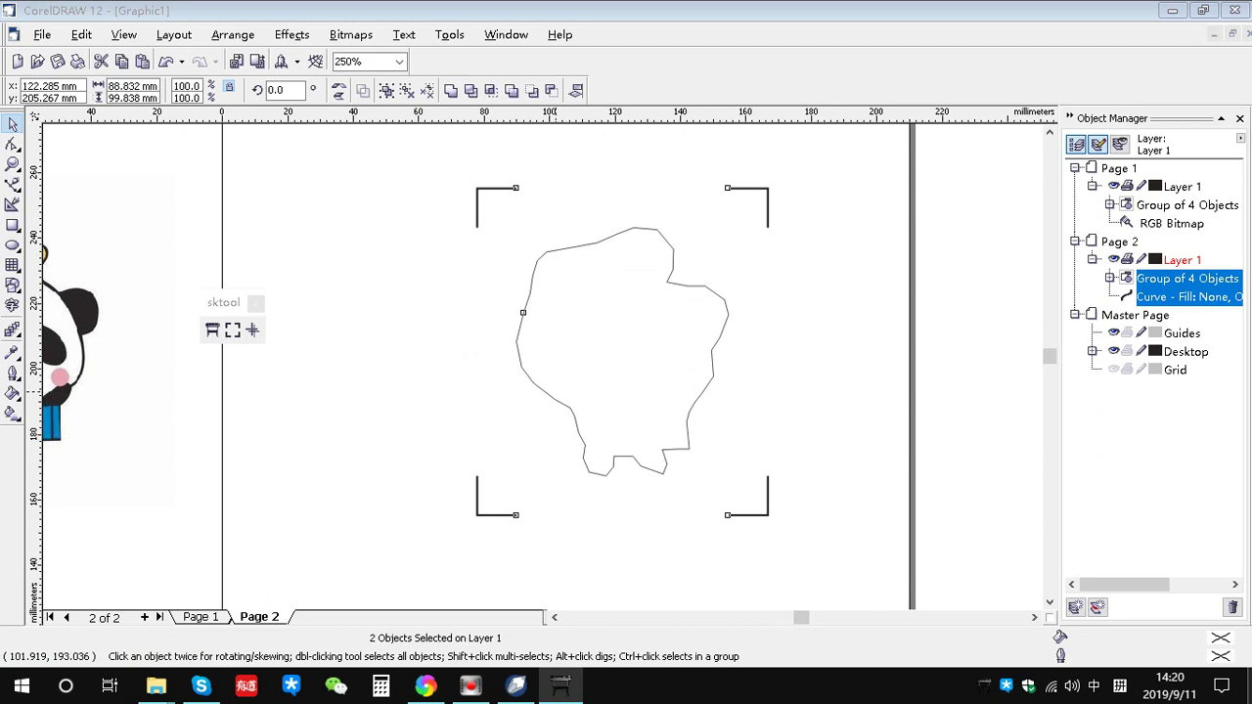
# - Show the desktop and place the TEST image and TESTTEST.plt side by side
pyautogui.press('super+d')
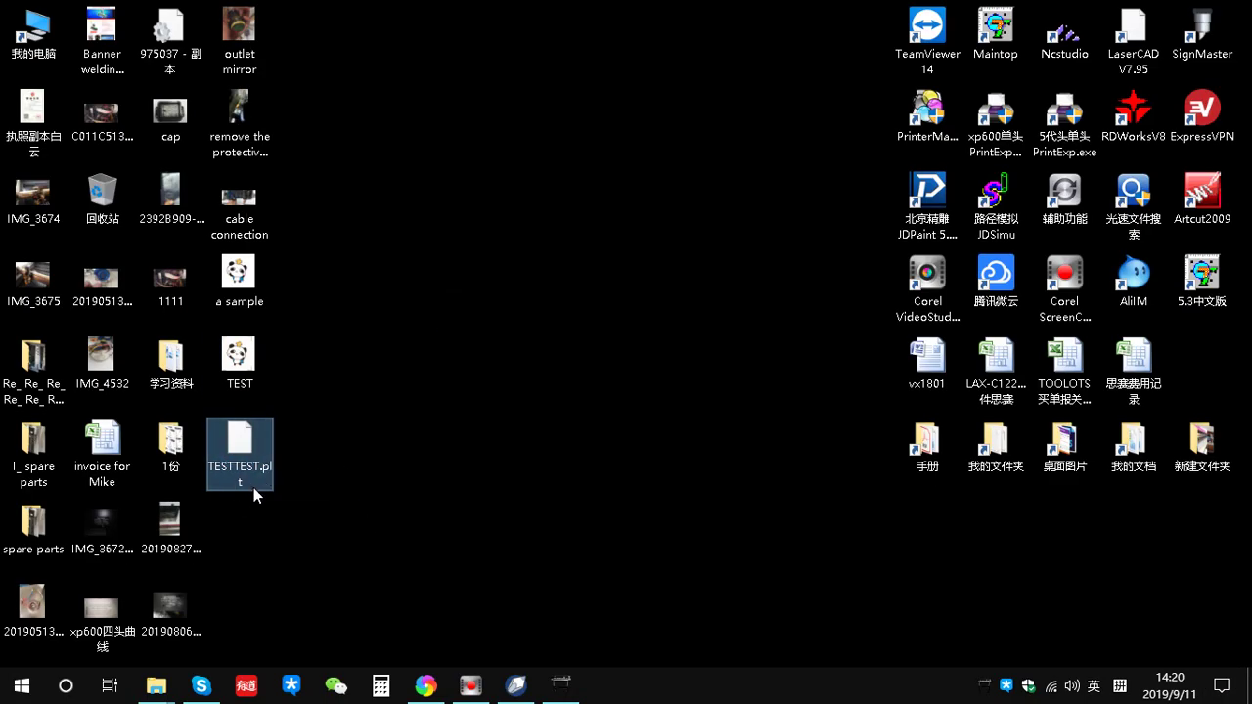
pyautogui.moveTo(240, 451)
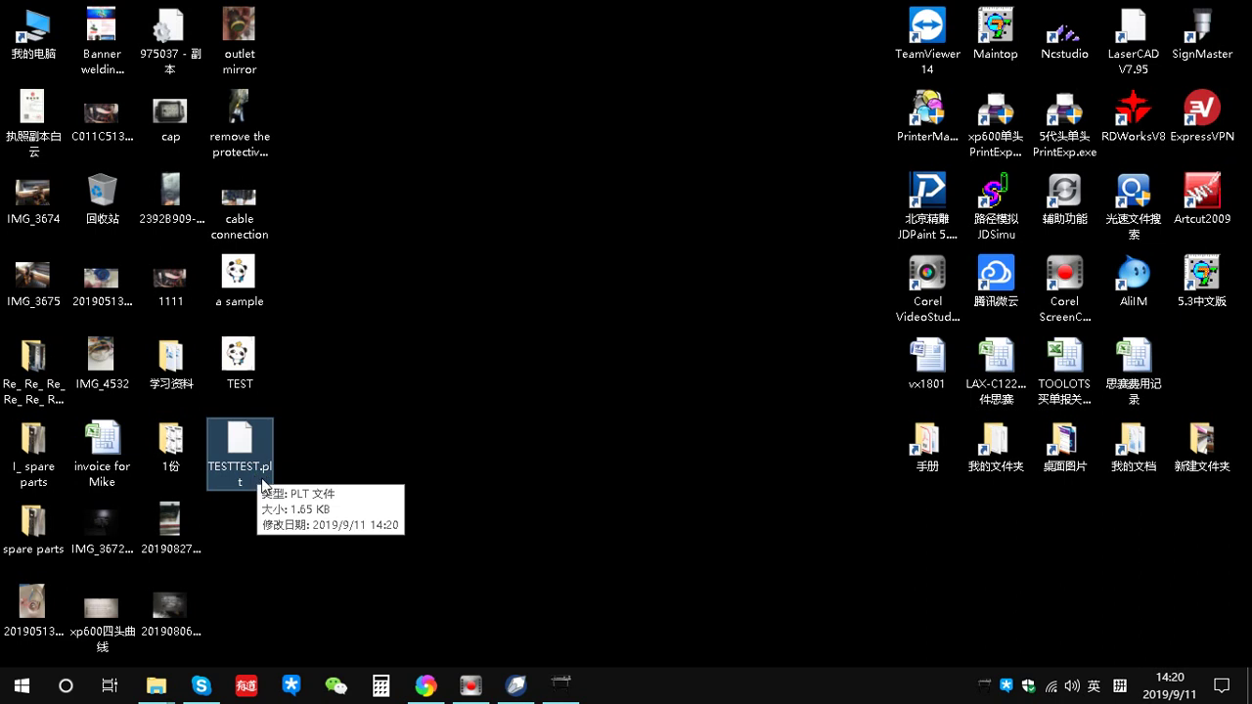
pyautogui.click(381, 467)
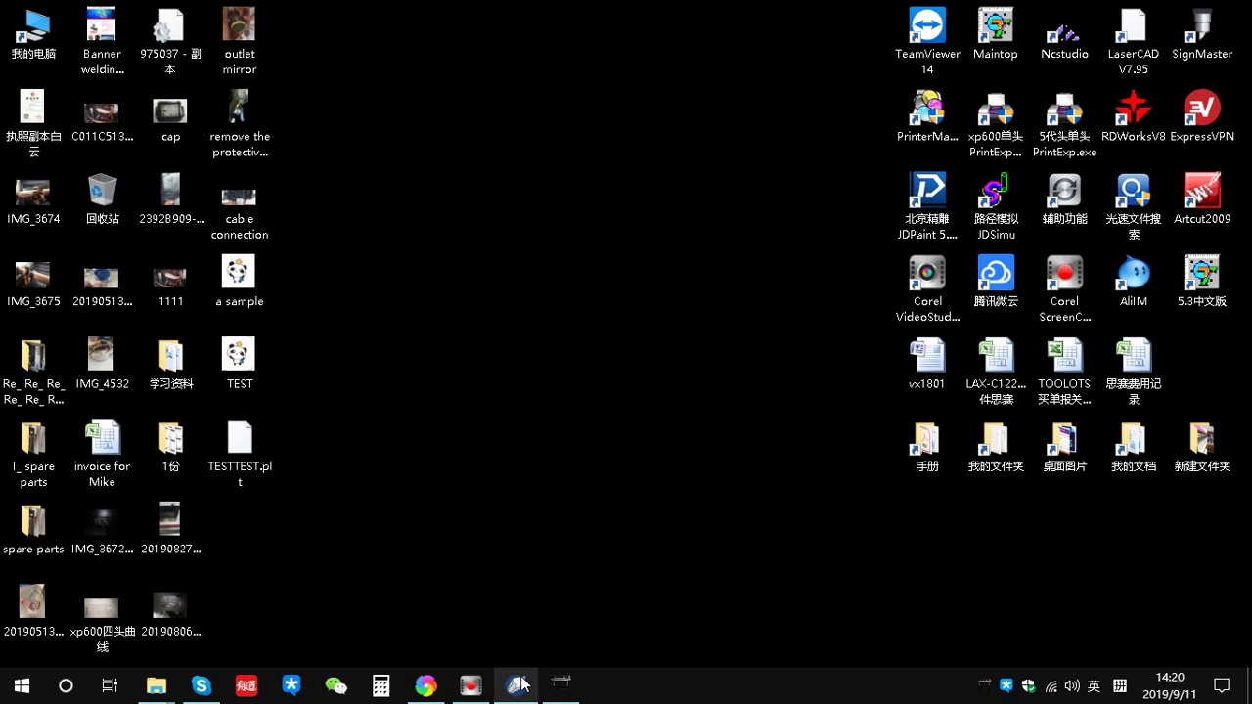
pyautogui.moveTo(245, 364); pyautogui.dragTo(477, 287)
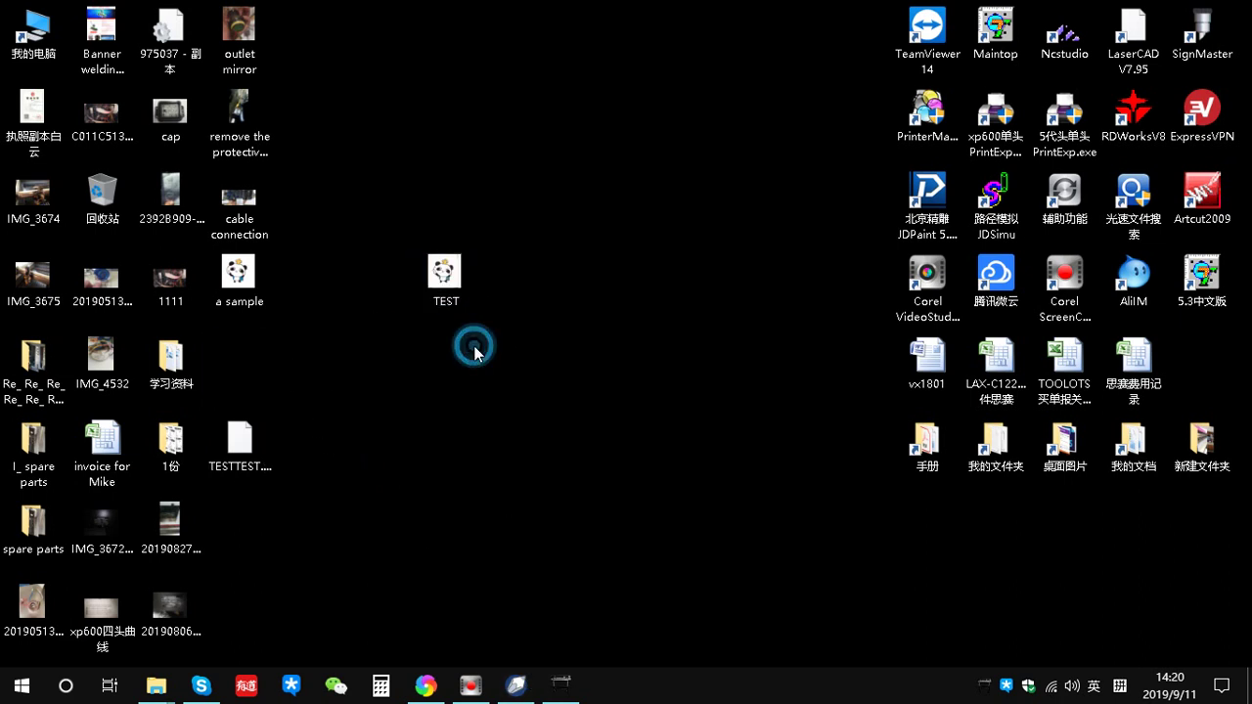
pyautogui.moveTo(247, 455); pyautogui.dragTo(453, 373)
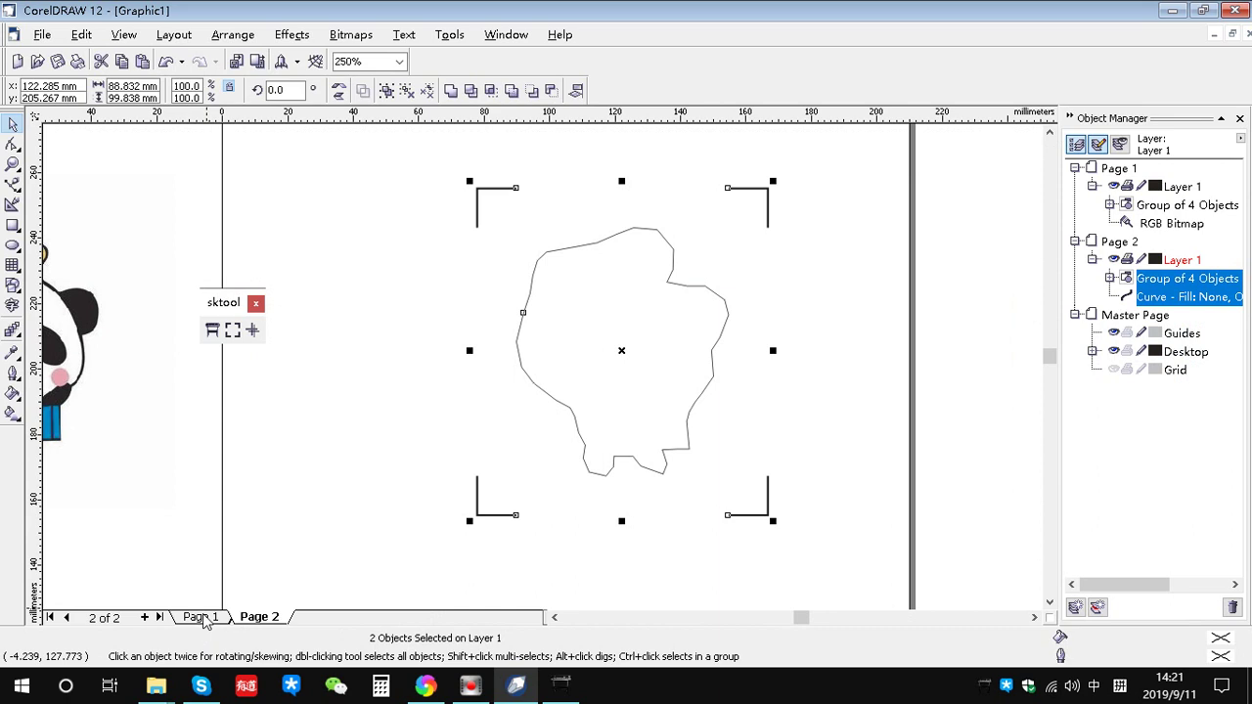
# - Compare Pages 1 and 2, then select the cut outline and corner marks on Page 2
pyautogui.click(199, 617)
pyautogui.click(256, 618)
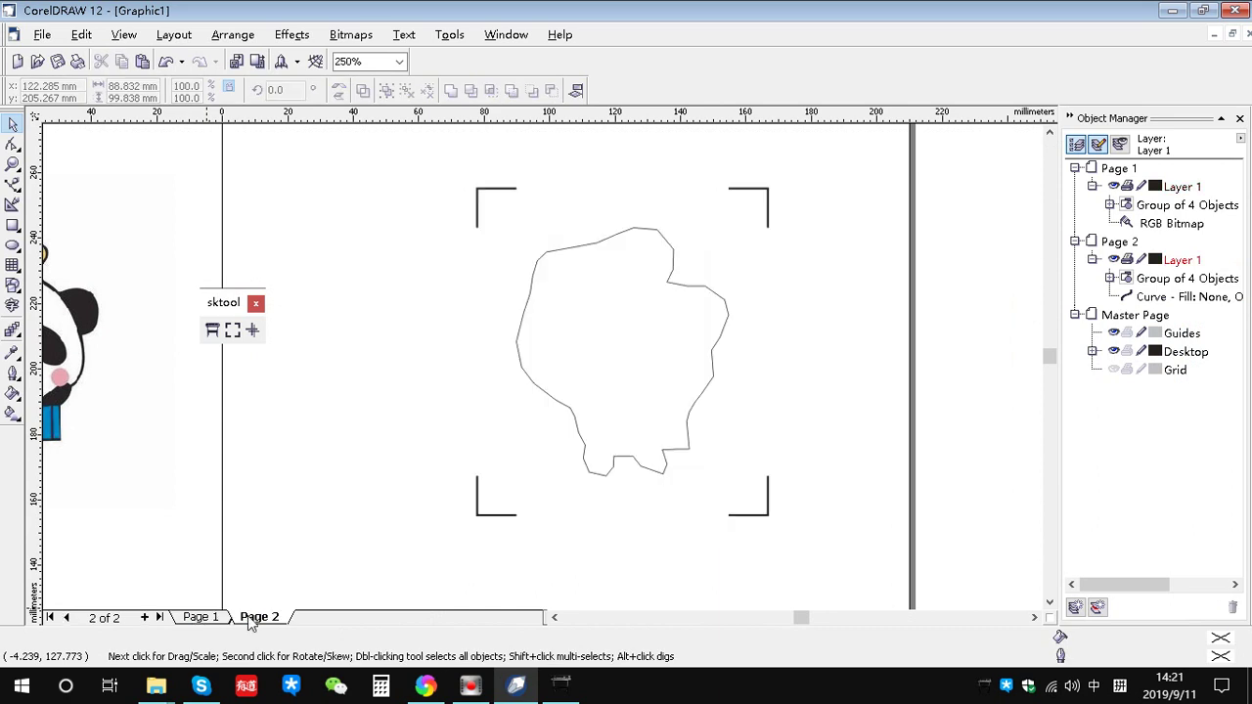
pyautogui.click(207, 614)
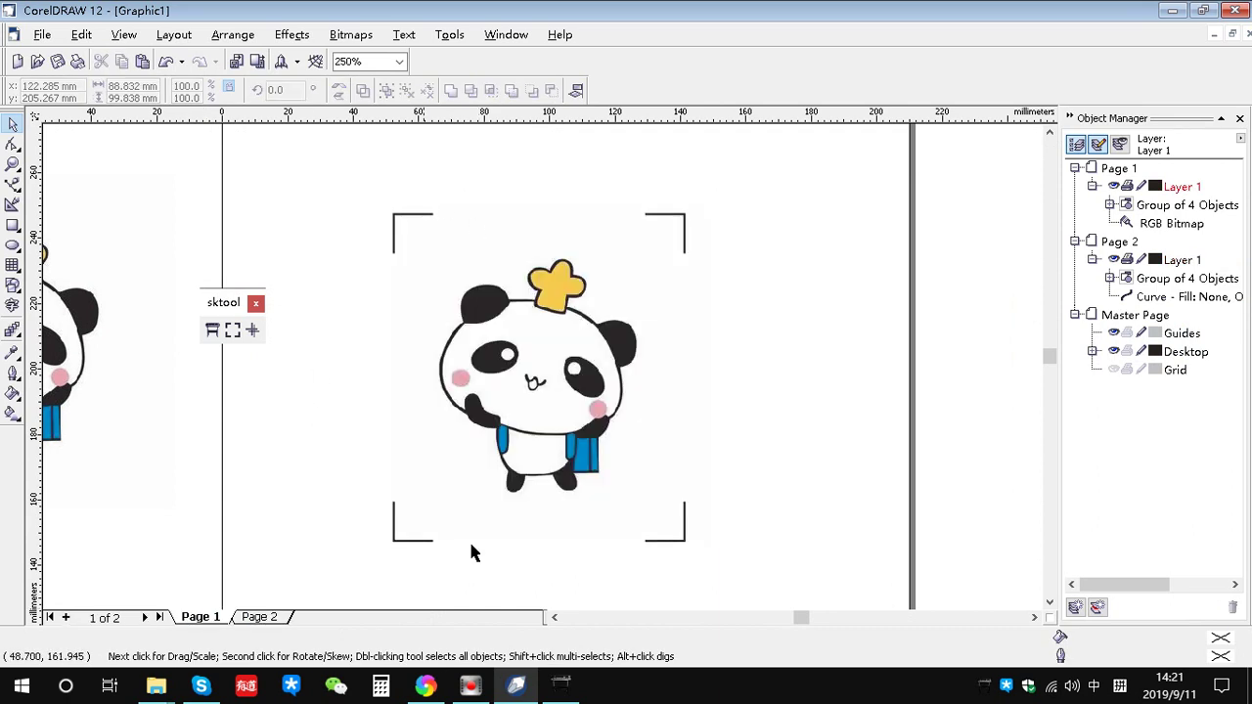
pyautogui.click(241, 621)
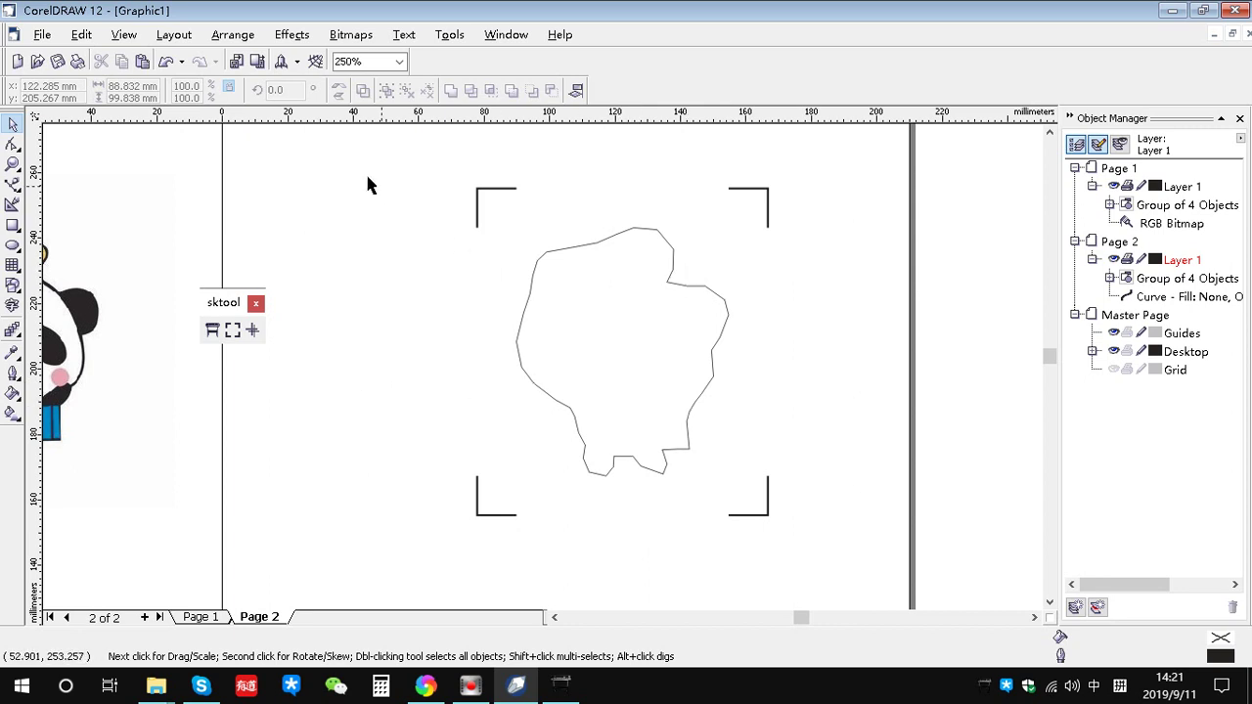
pyautogui.moveTo(495, 259); pyautogui.dragTo(838, 501)
pyautogui.scroll(-3, 894, 480)
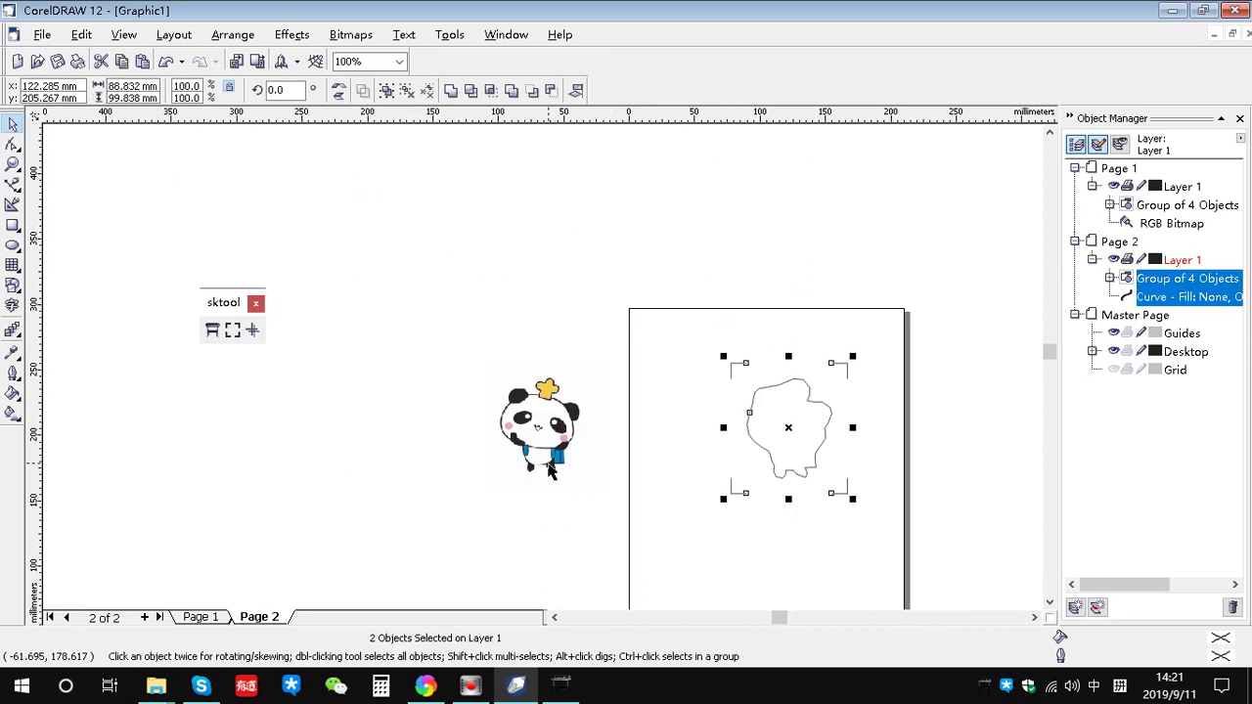
pyautogui.scroll(3, 553, 465)
pyautogui.scroll(2, 541, 451)
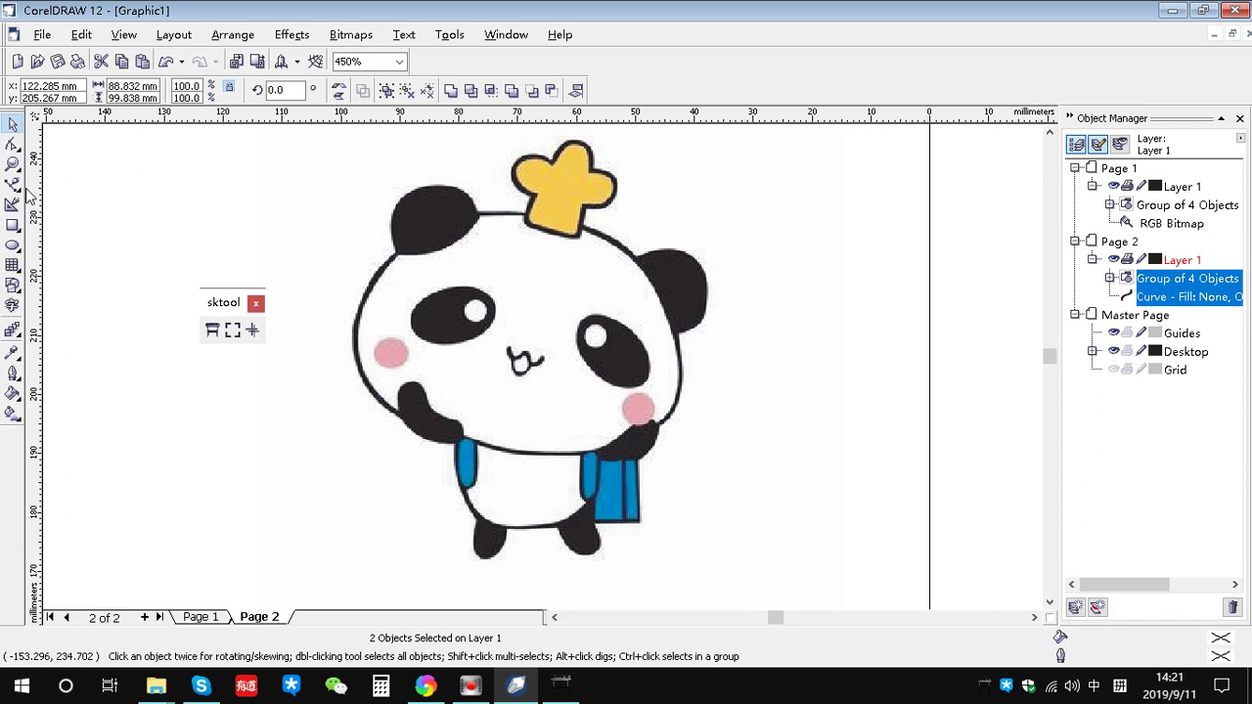
# - Start a Bezier curve with three nodes along the panda's left head outline
pyautogui.click(13, 184)
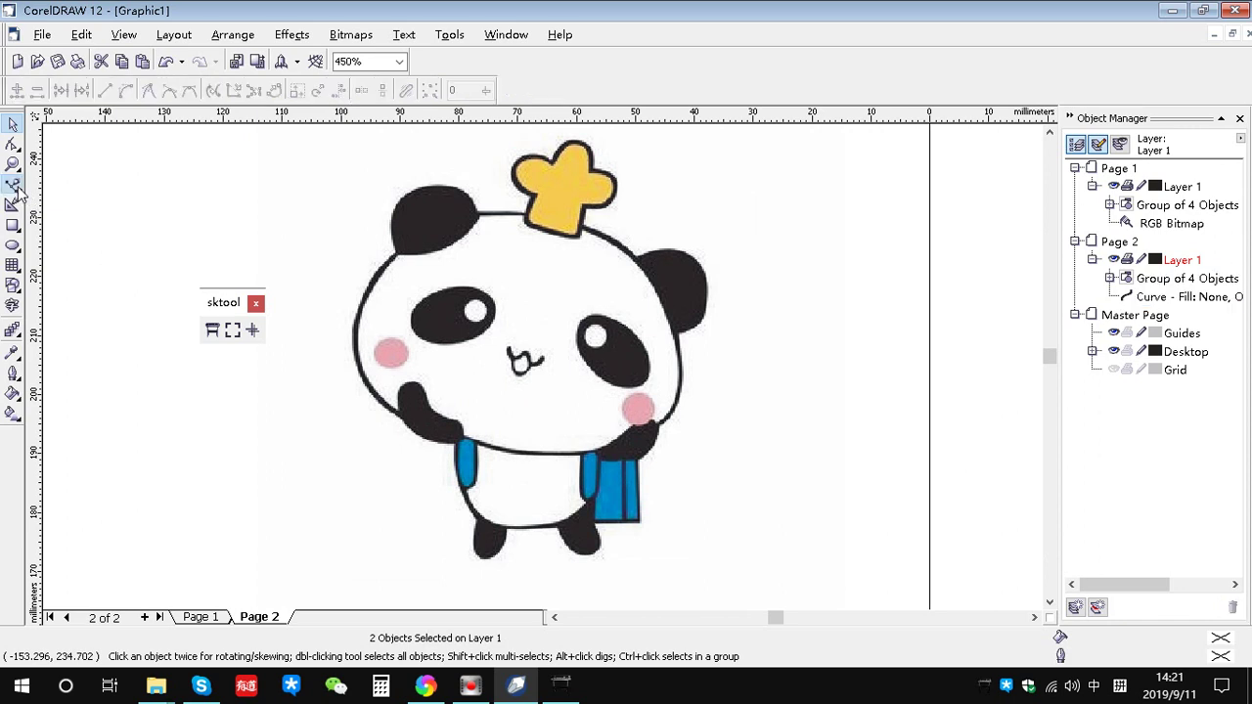
pyautogui.click(378, 260)
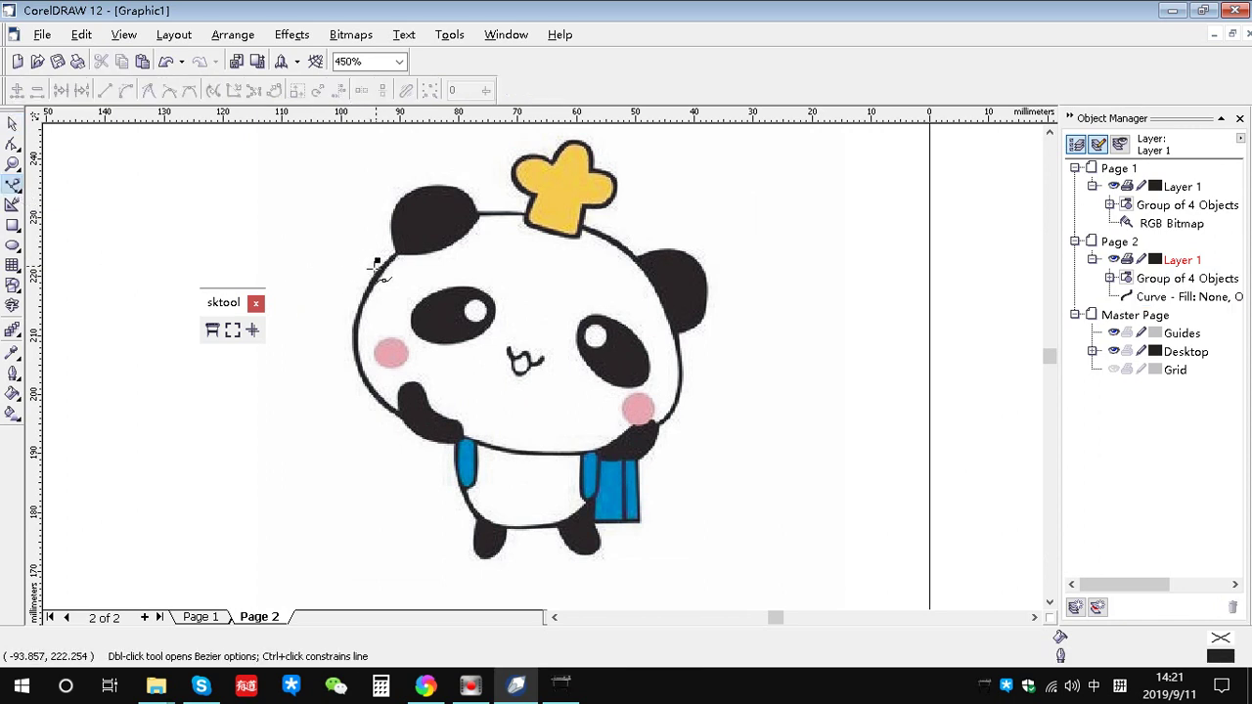
pyautogui.click(365, 281)
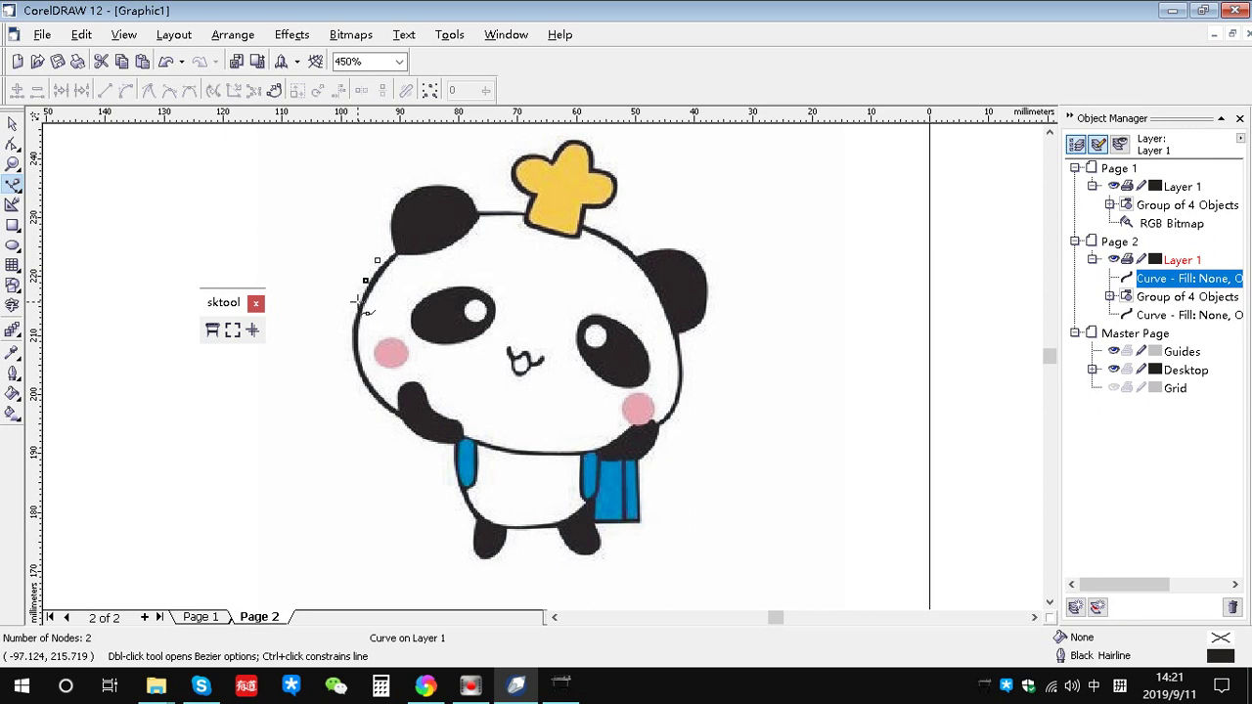
pyautogui.click(358, 302)
pyautogui.scroll(3, 377, 289)
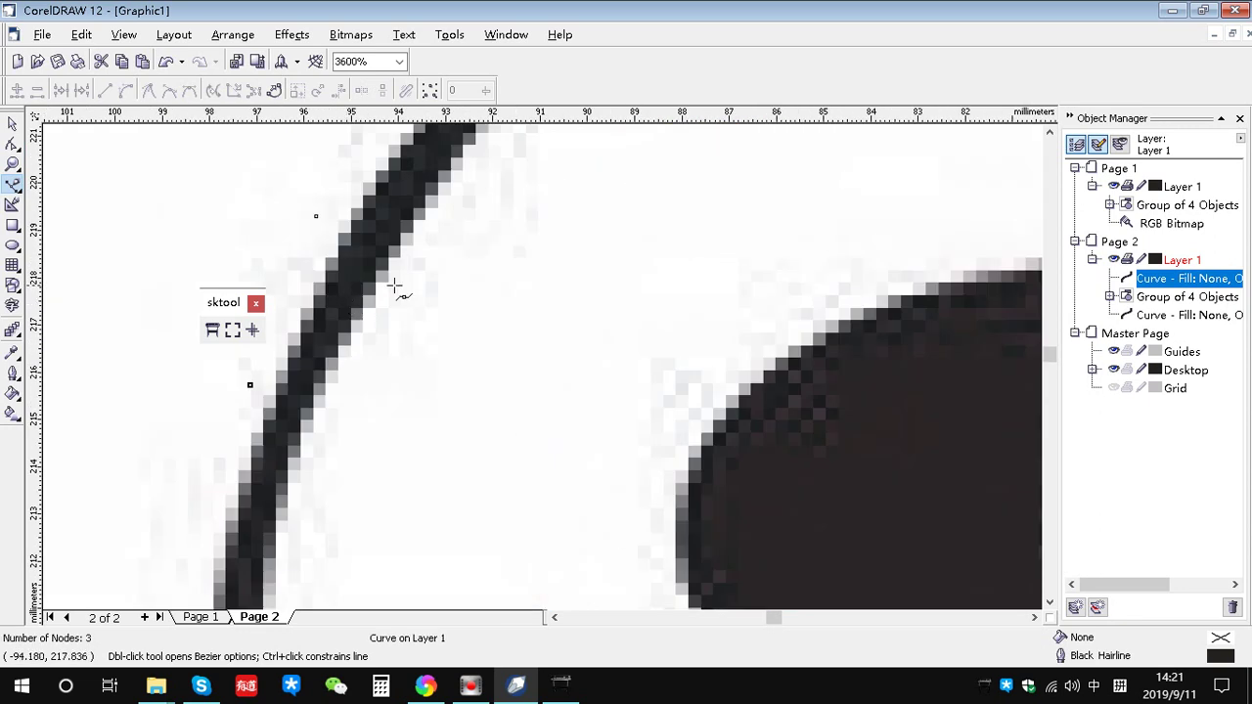
pyautogui.scroll(-1, 395, 285)
pyautogui.scroll(-1, 395, 284)
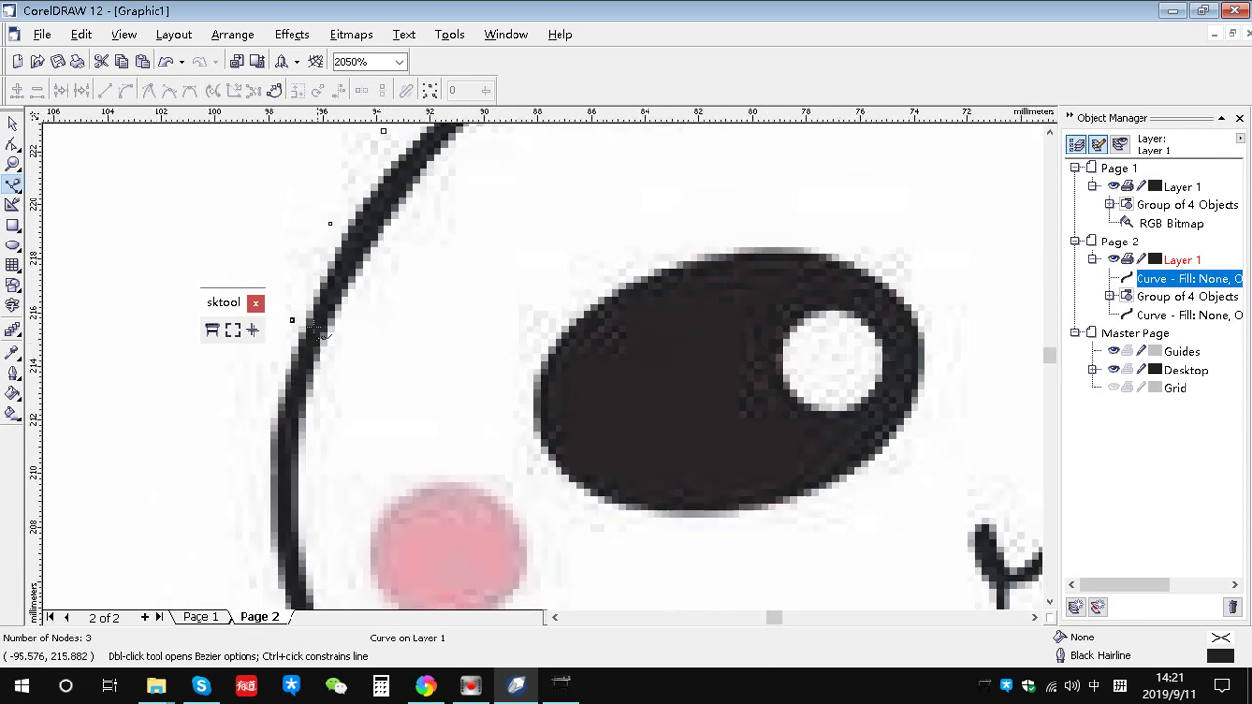
# - Extend the curve to seven nodes down the head's left edge, with one curved handle
pyautogui.click(277, 378)
pyautogui.moveTo(267, 421); pyautogui.dragTo(263, 466)
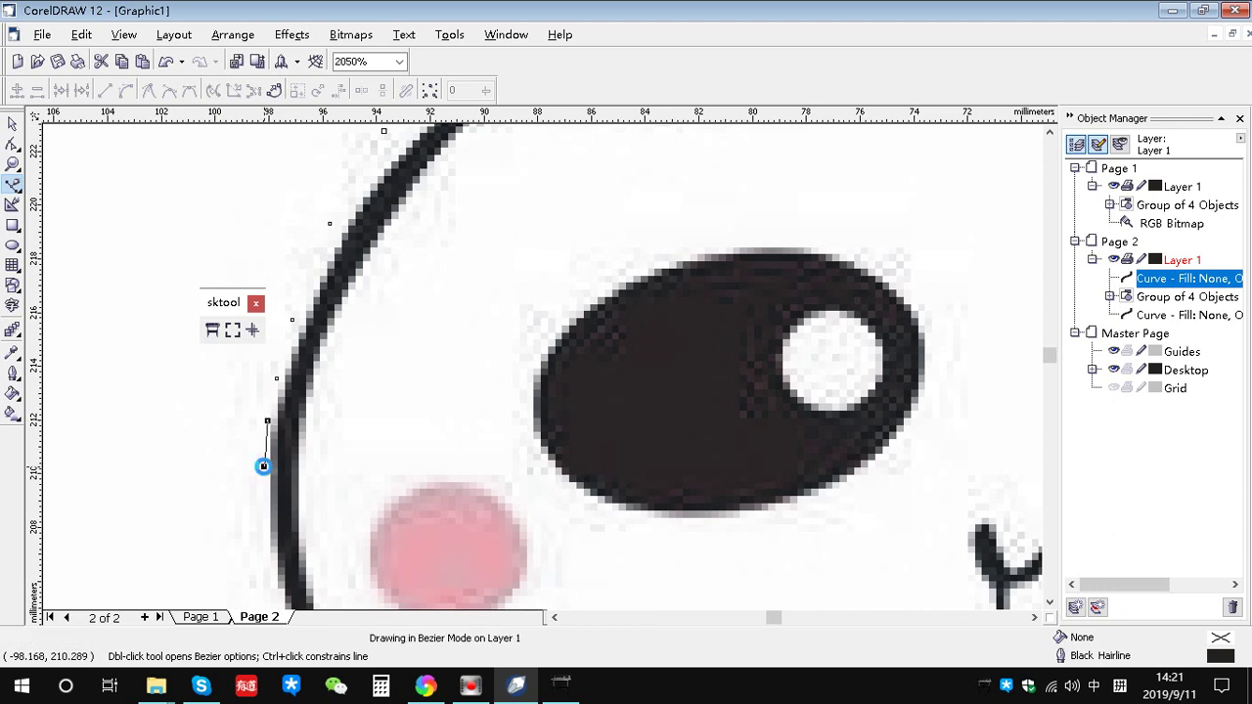
pyautogui.click(263, 467)
pyautogui.click(263, 511)
pyautogui.scroll(-1, 262, 512)
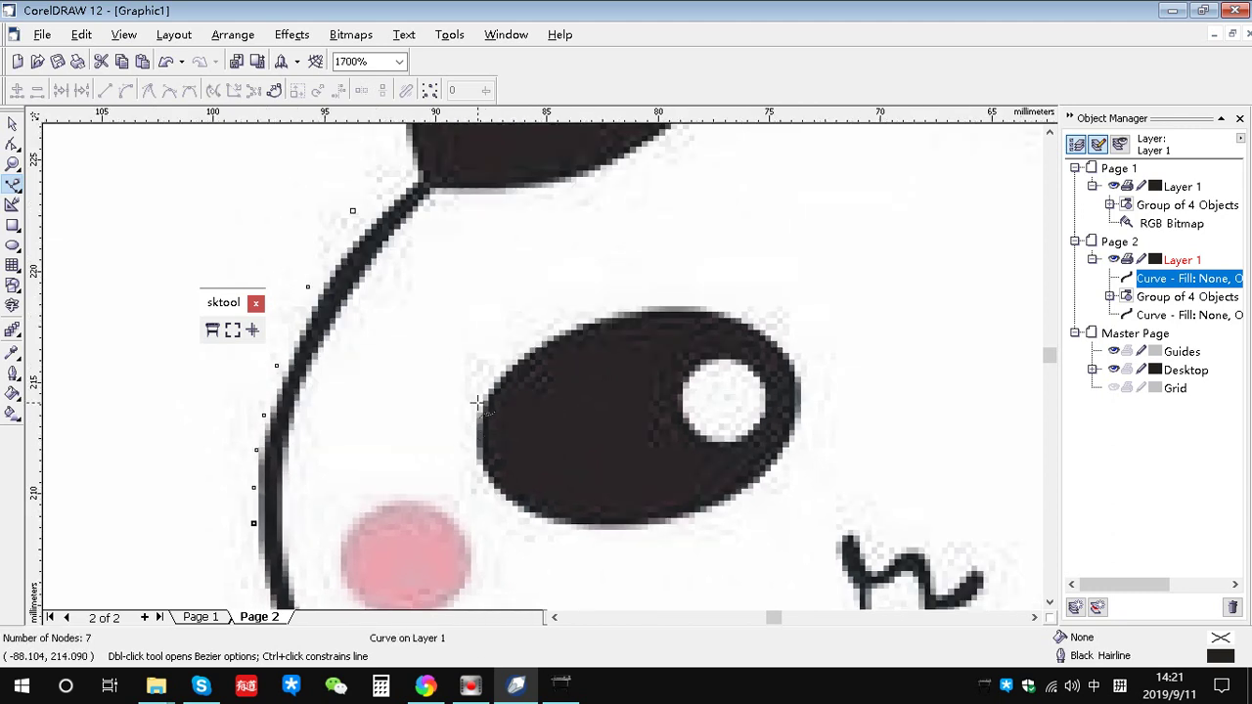
pyautogui.scroll(-3, 478, 401)
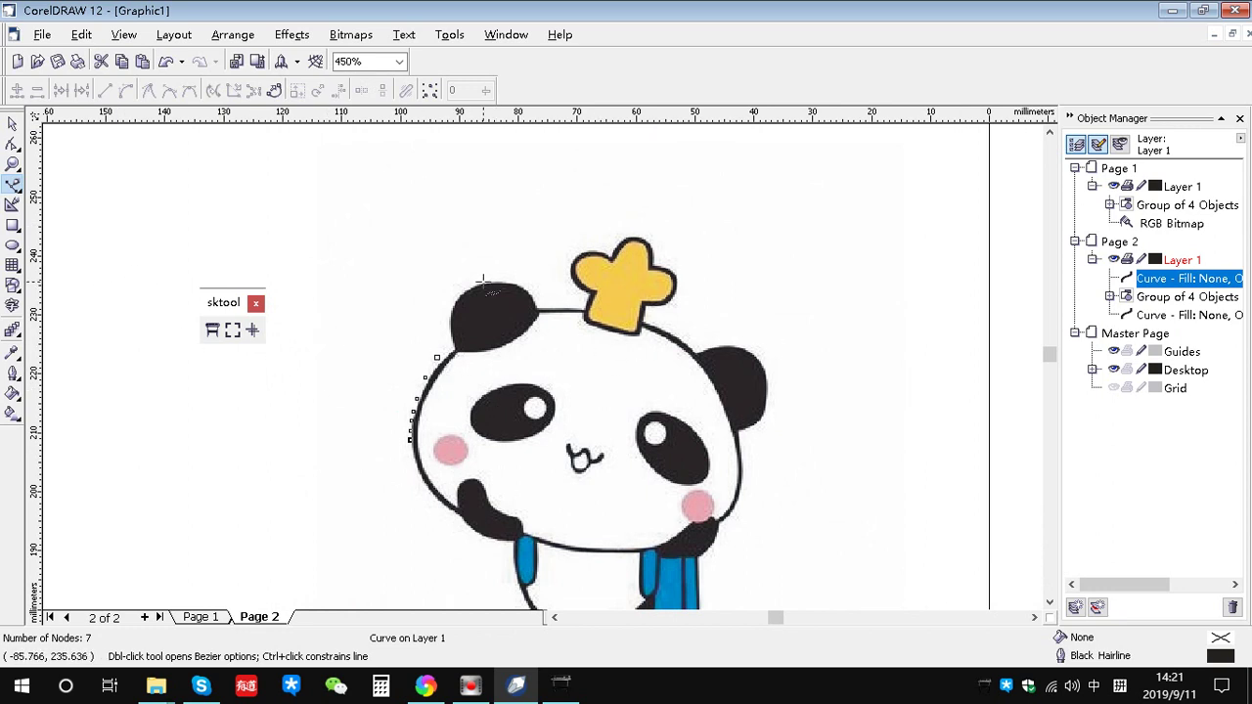
pyautogui.scroll(-1, 482, 283)
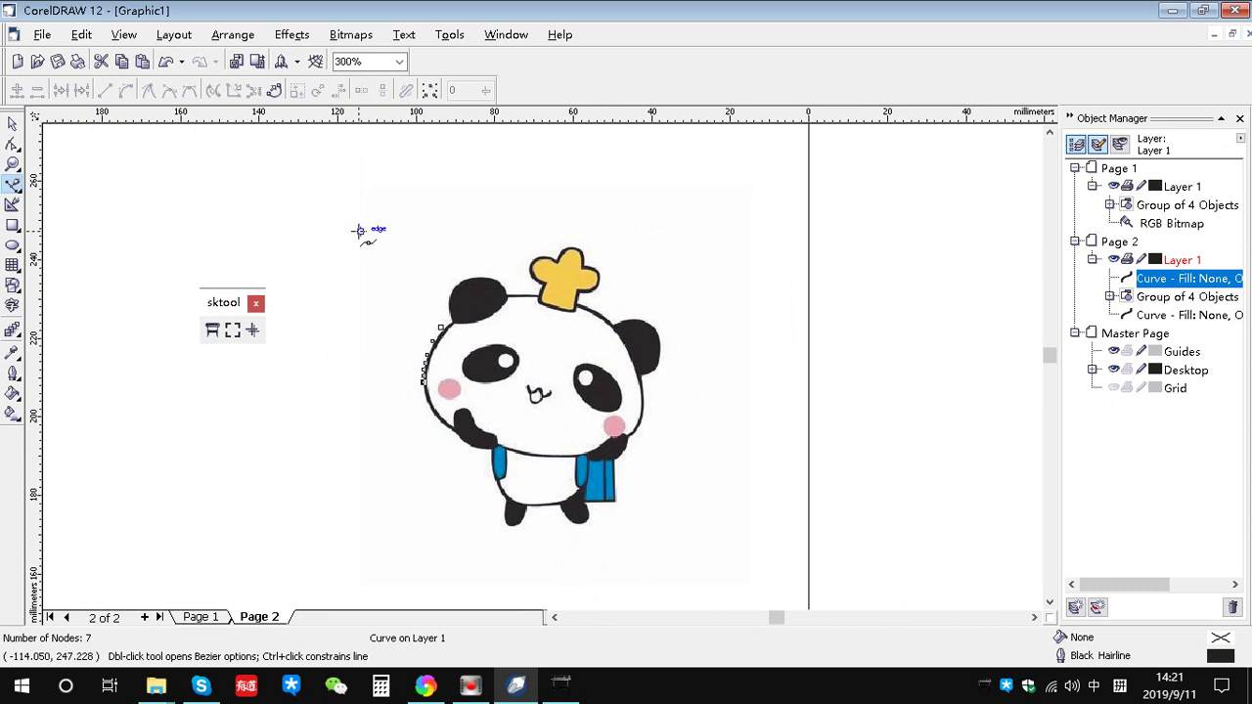